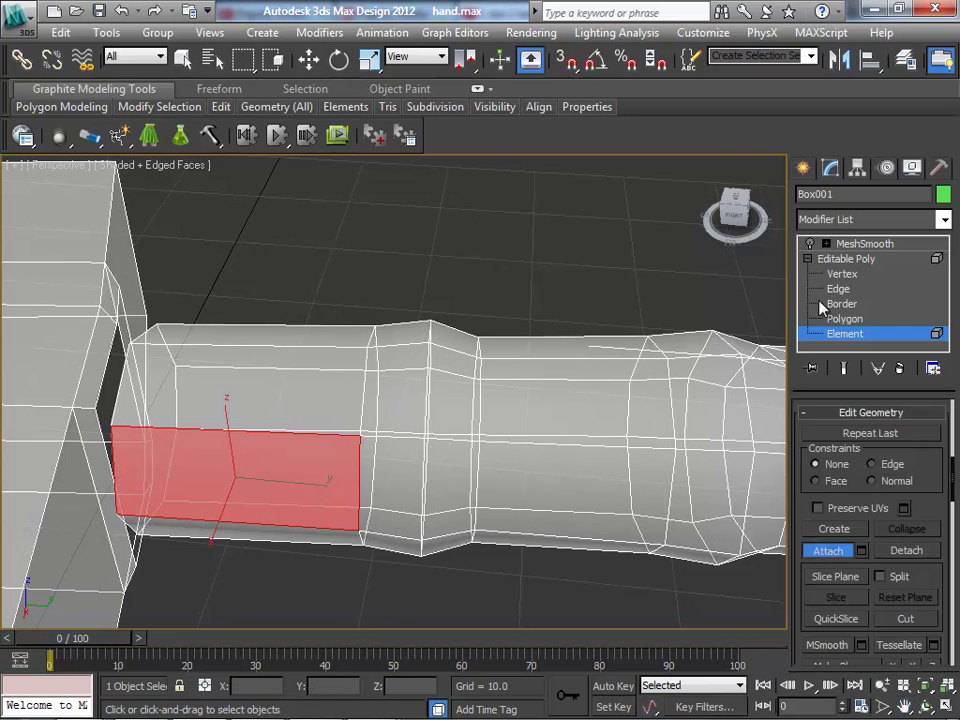
- Target Weld two finger-end vertices onto their matching palm-hole vertices
click(844, 275)
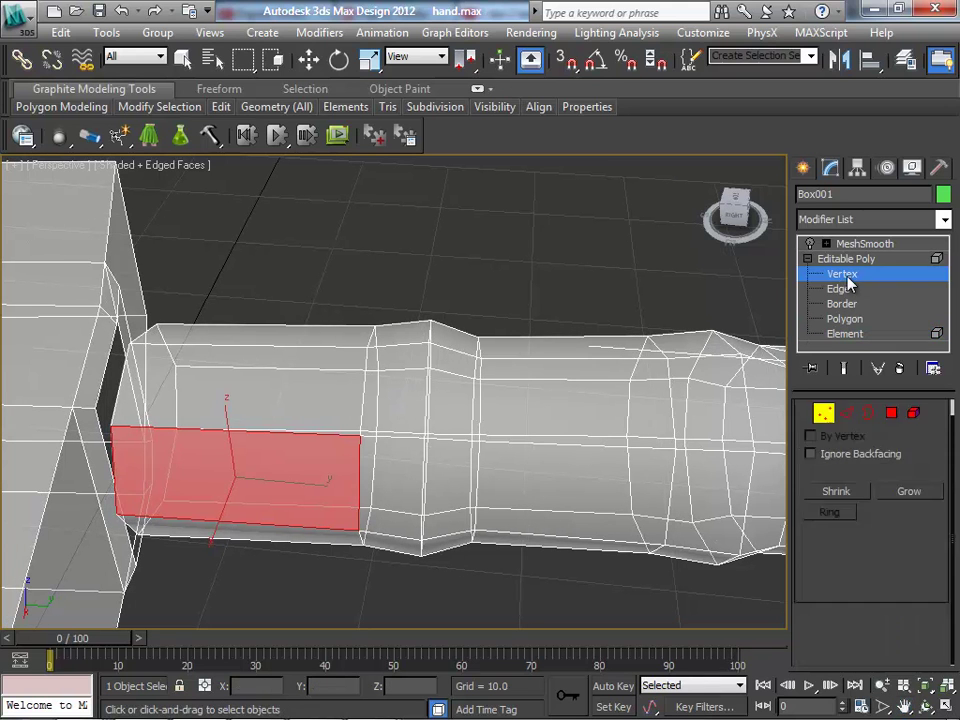
key(w)
scroll(933, 458, down, 5)
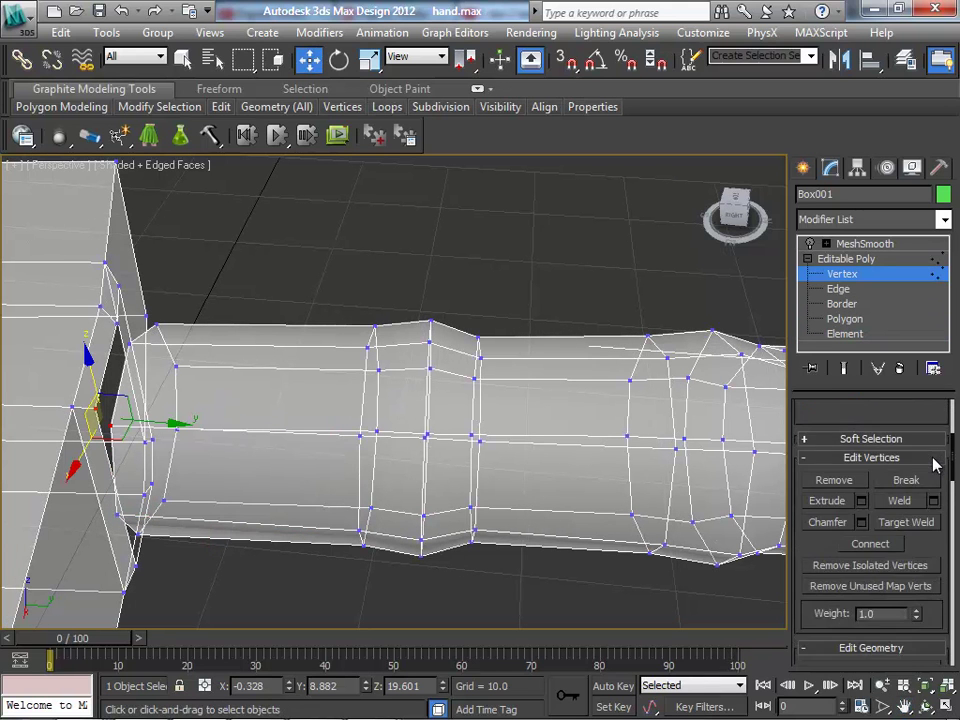
scroll(915, 460, down, 2)
scroll(896, 455, down, 2)
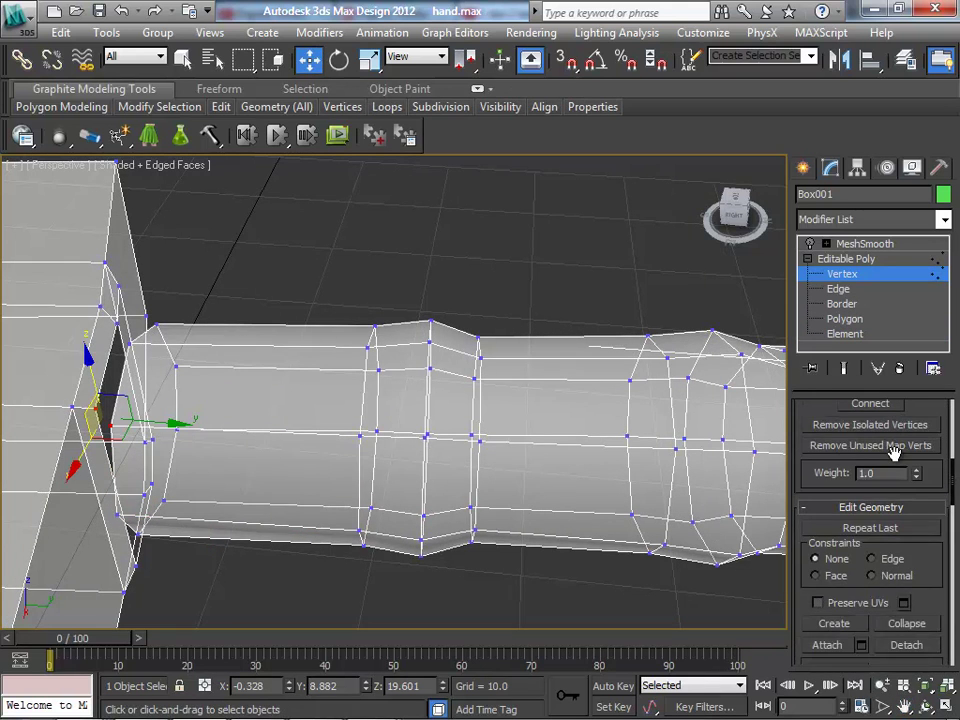
scroll(898, 445, up, 1)
click(898, 409)
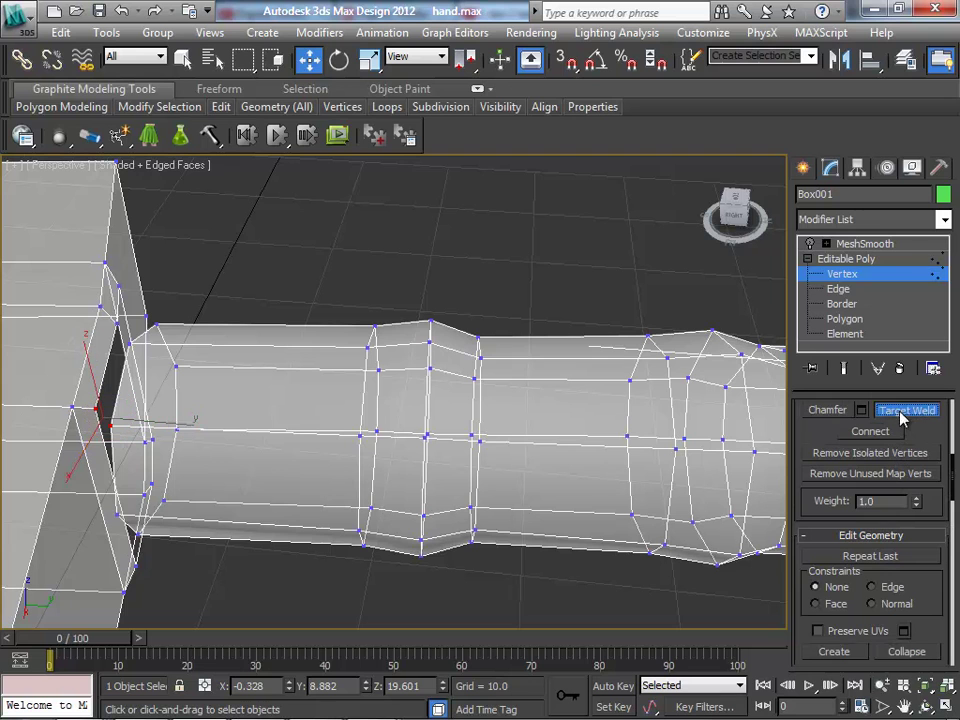
click(95, 410)
click(110, 425)
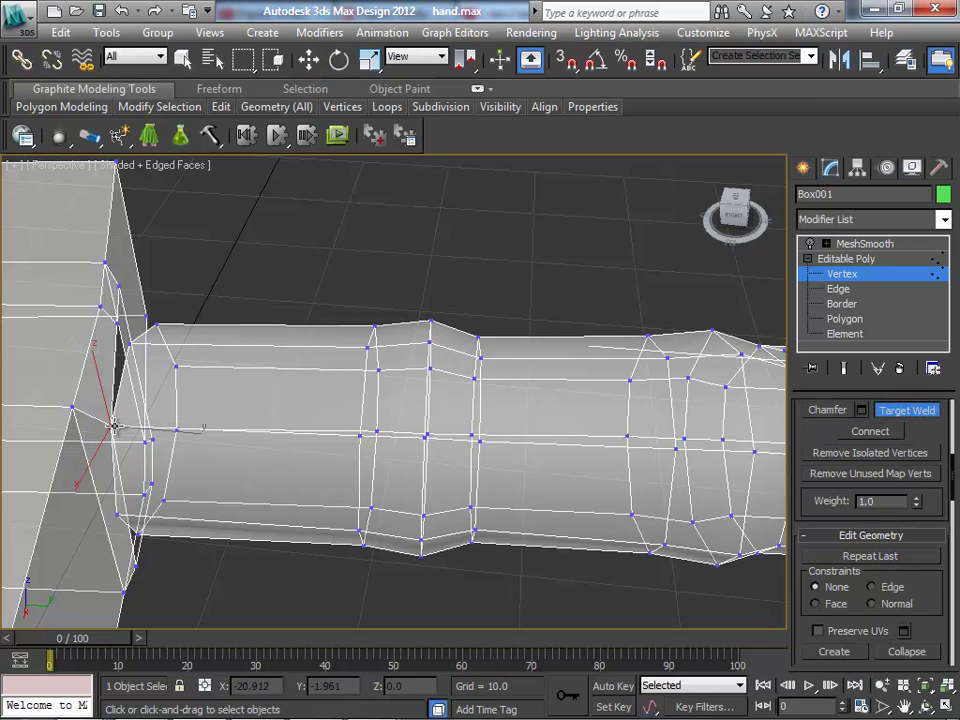
click(133, 345)
click(120, 287)
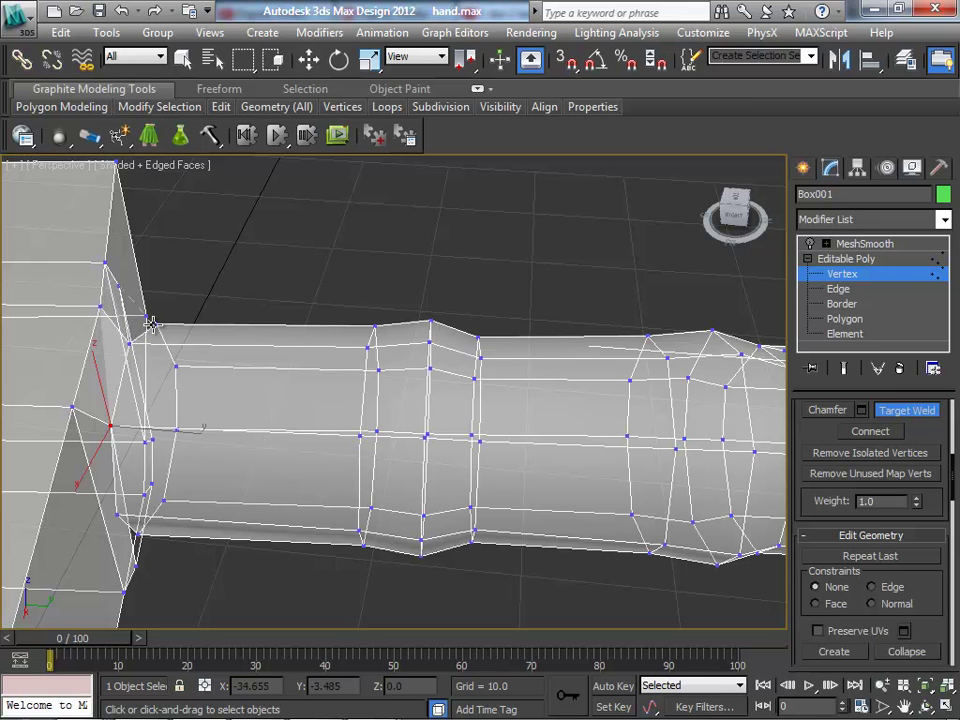
- Orbit behind the joint, weld the vertex causing the flipped triangle, and check from the side
key(ctrl+r)
mouse_move(443, 447)
mouse_down()
mouse_move(221, 289)
mouse_move(210, 264)
mouse_move(101, 261)
mouse_move(136, 260)
mouse_move(411, 386)
mouse_move(426, 362)
mouse_move(389, 368)
mouse_up()
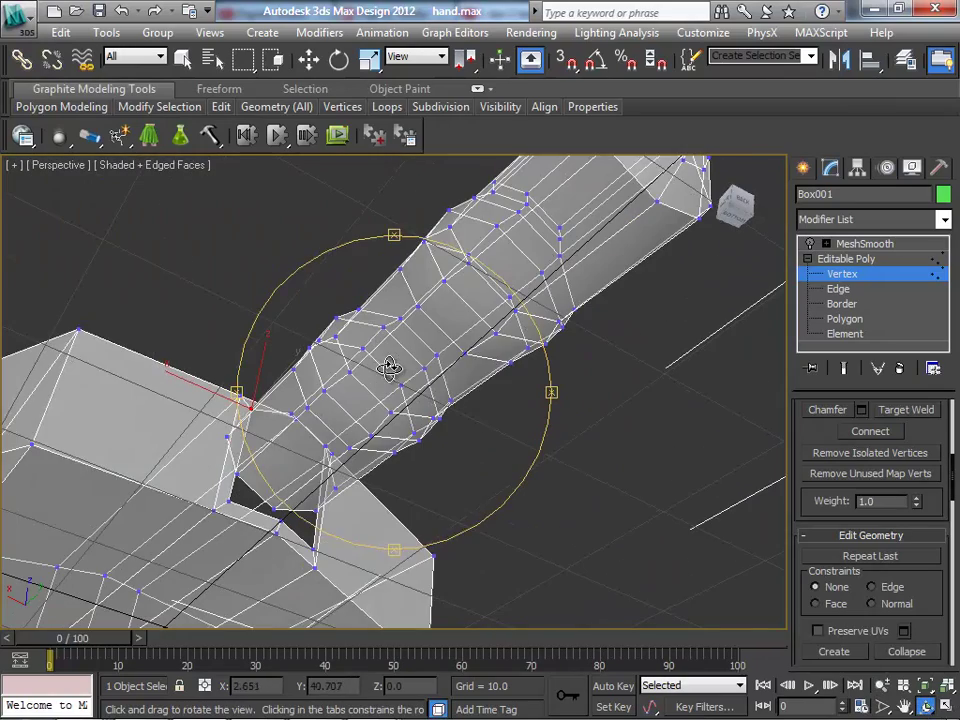
right_click(373, 388)
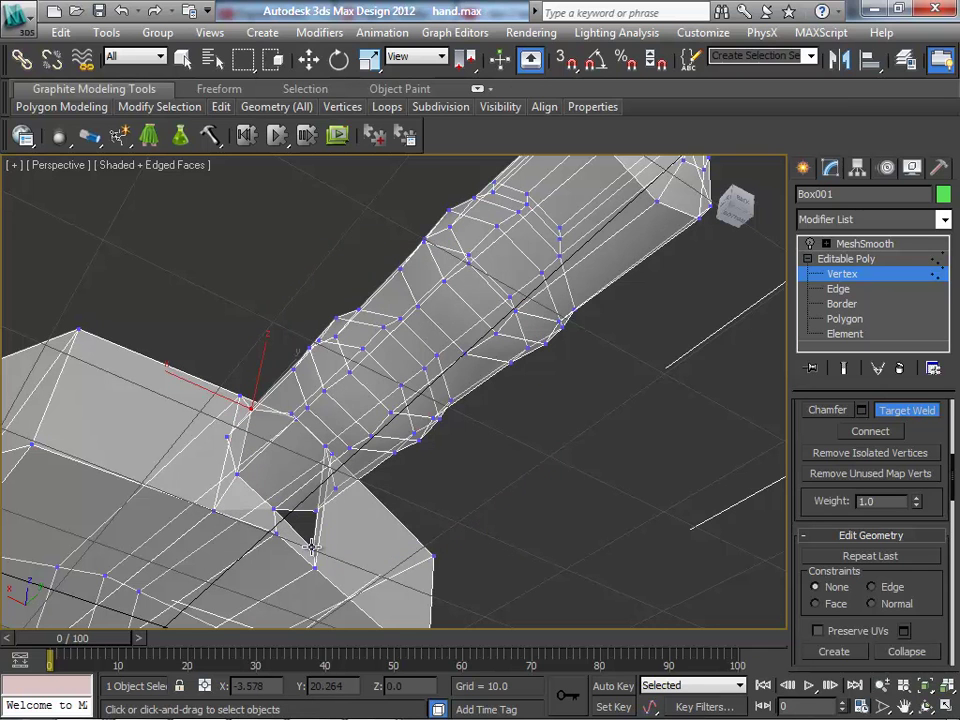
click(317, 511)
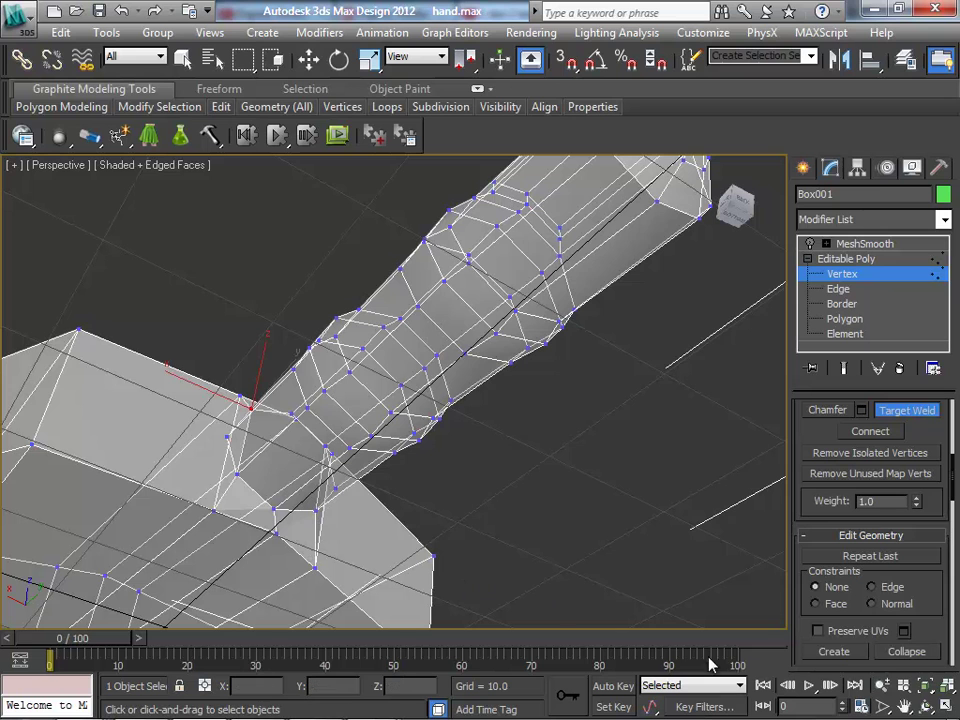
click(925, 706)
mouse_move(377, 456)
mouse_down()
mouse_move(424, 497)
mouse_move(436, 530)
mouse_move(392, 506)
mouse_up()
right_click(390, 500)
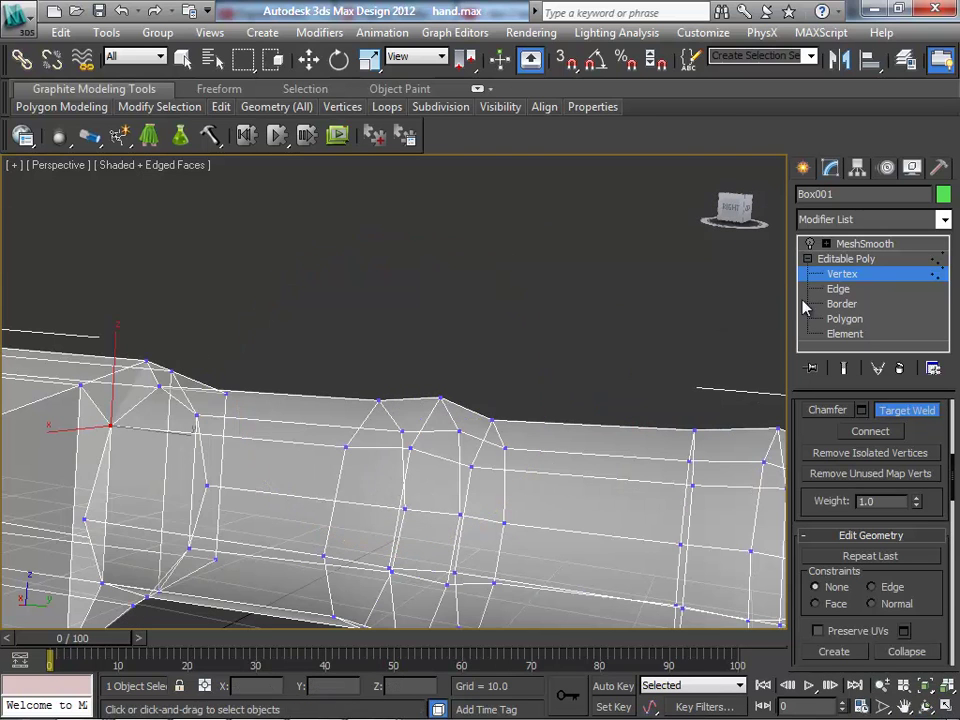
- Bridge two selected edges at the finger base with a new face
key(2)
key(w)
click(72, 468)
click(86, 494)
ctrl+click(113, 478)
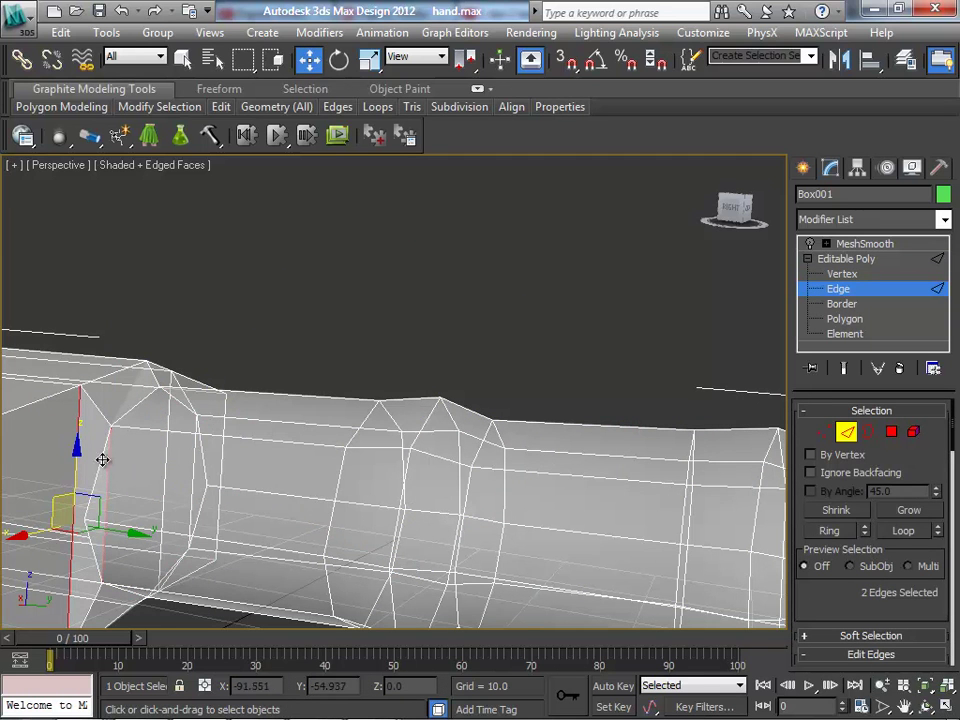
right_click(176, 444)
click(878, 598)
key(z)
key(shift+z)
scroll(840, 611, down, 3)
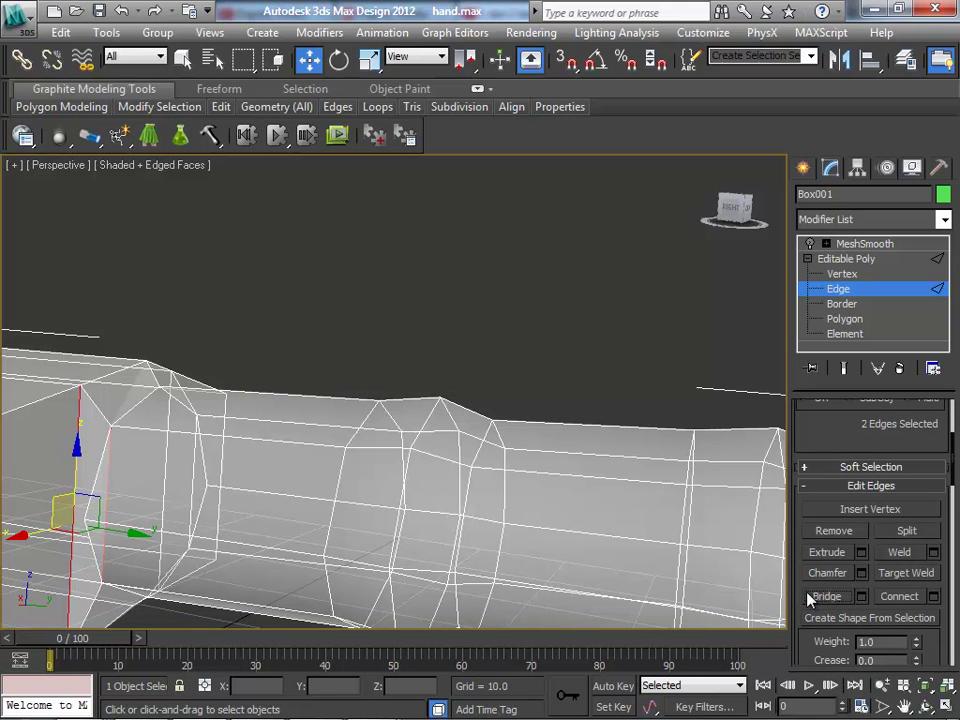
click(814, 596)
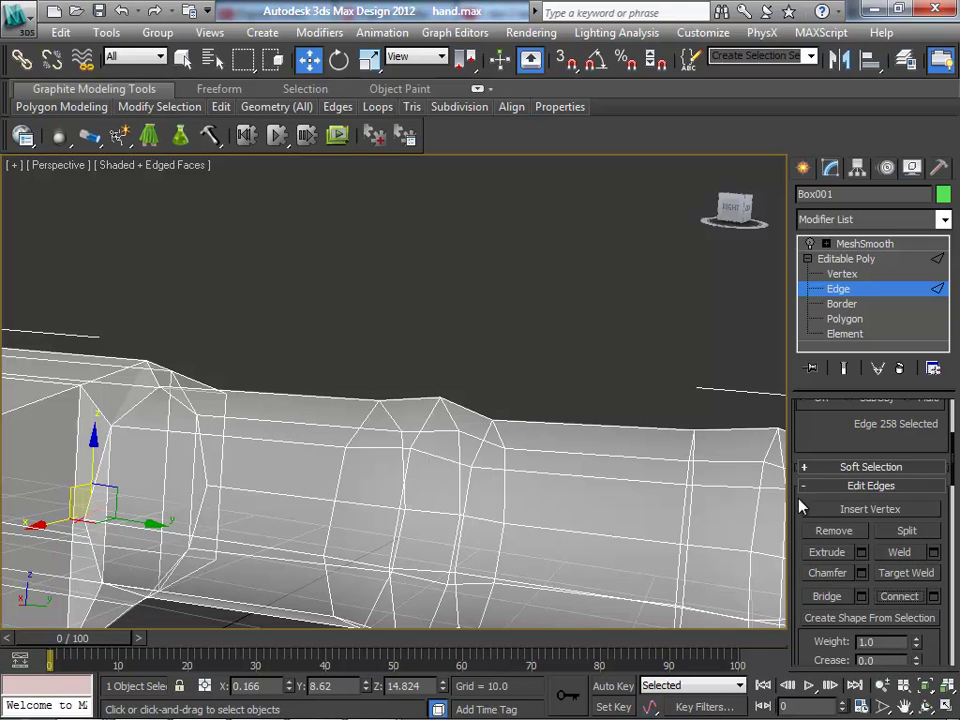
- Target Weld the stray vertex onto its neighbouring vertex
scroll(800, 508, down, 2)
key(1)
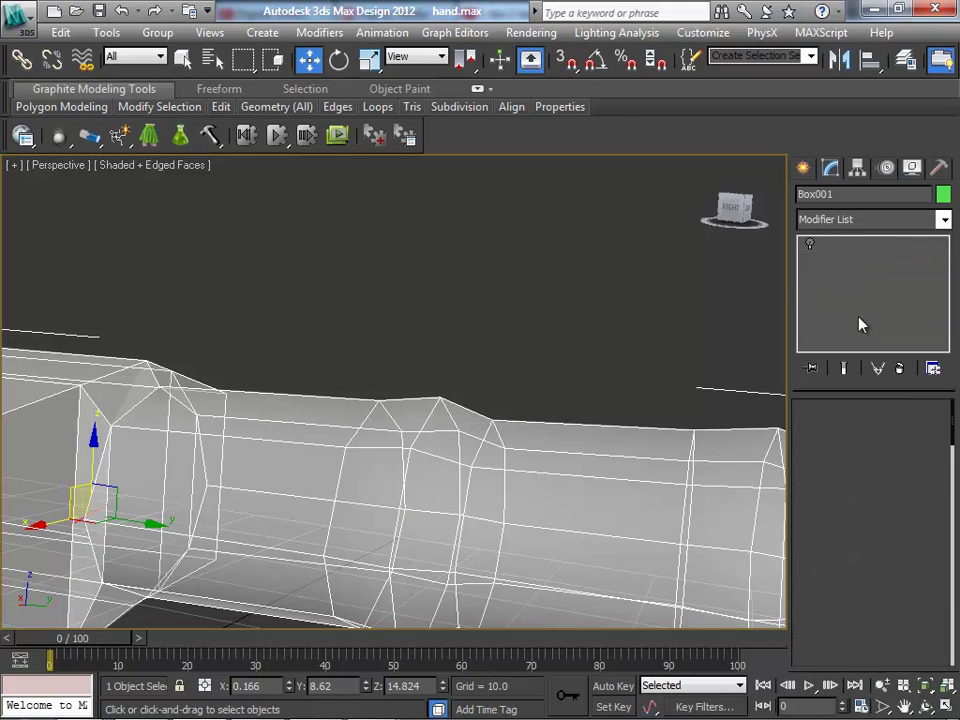
scroll(888, 600, down, 3)
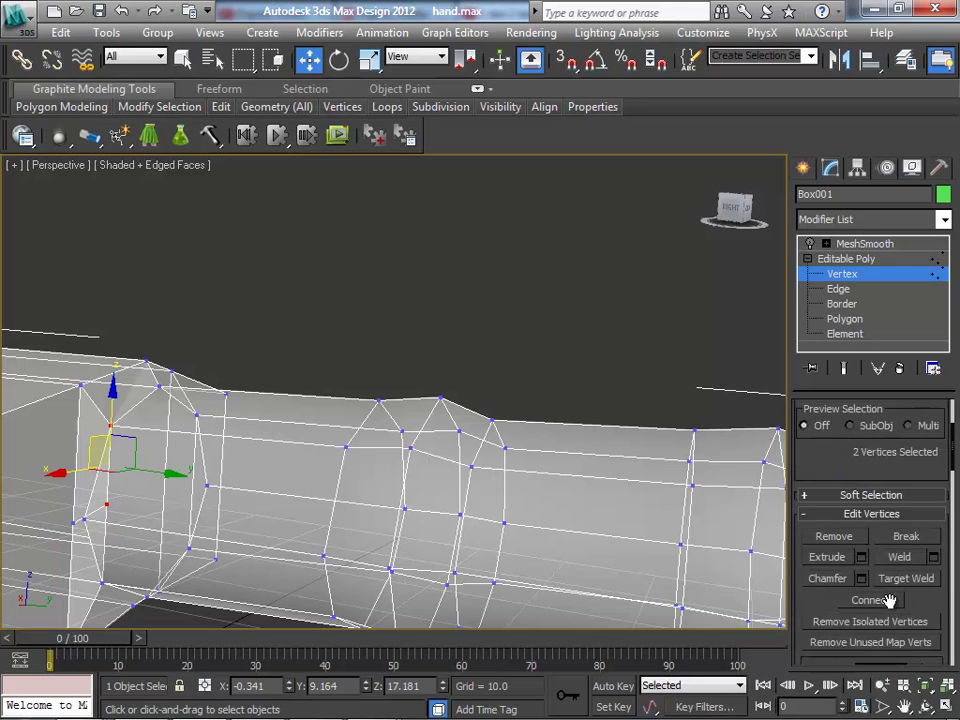
scroll(893, 560, down, 1)
click(906, 522)
click(107, 505)
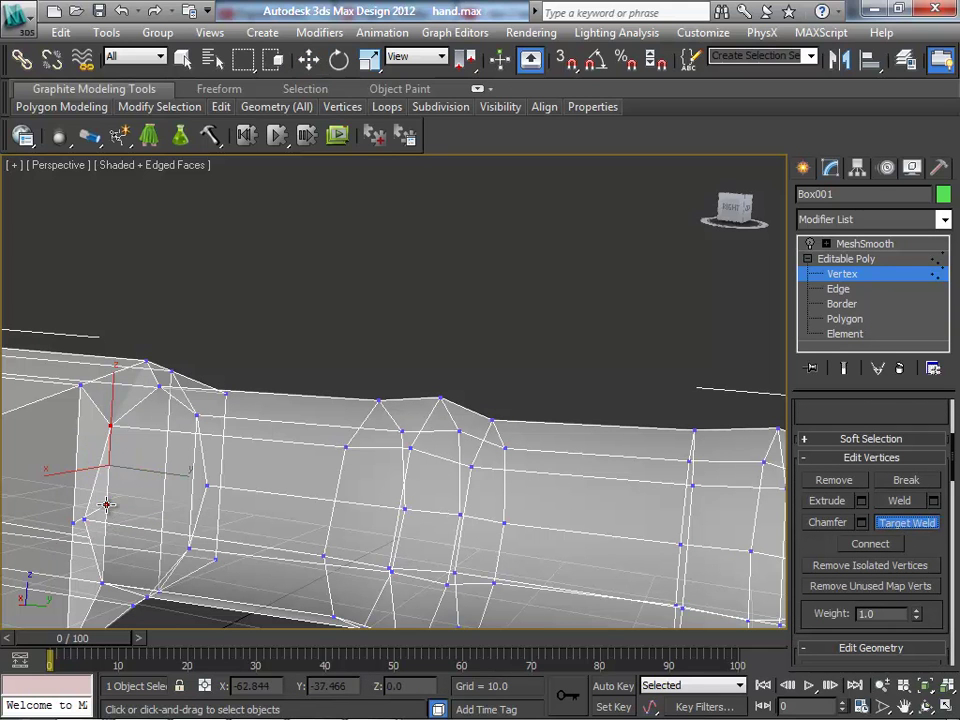
click(84, 518)
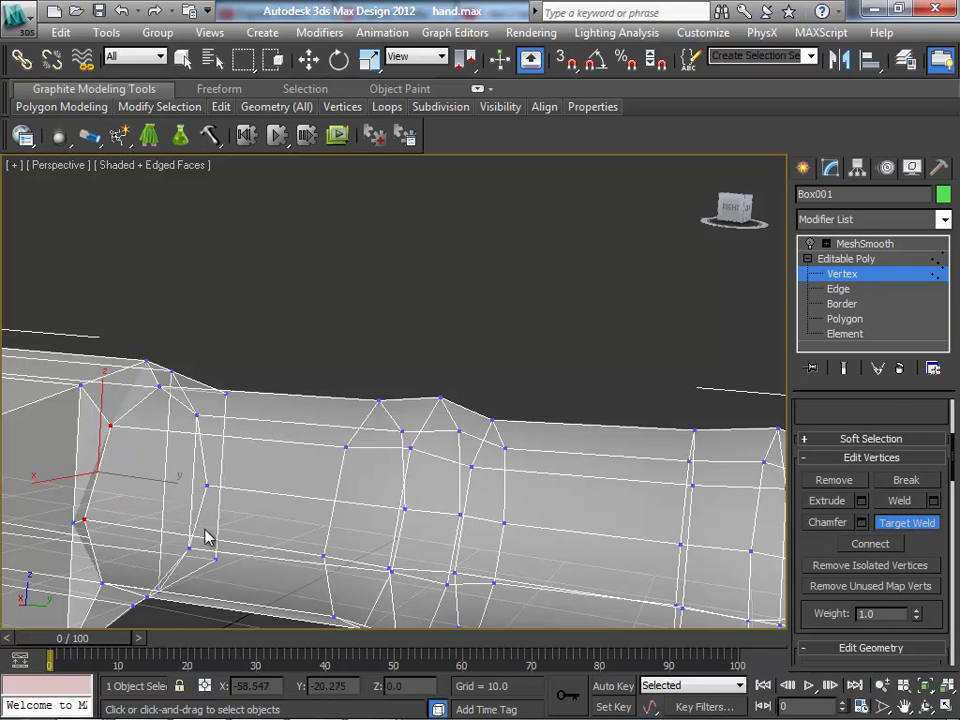
- Move two vertices along Y and nudge one vertex left along X, then orbit across the palm
key(w)
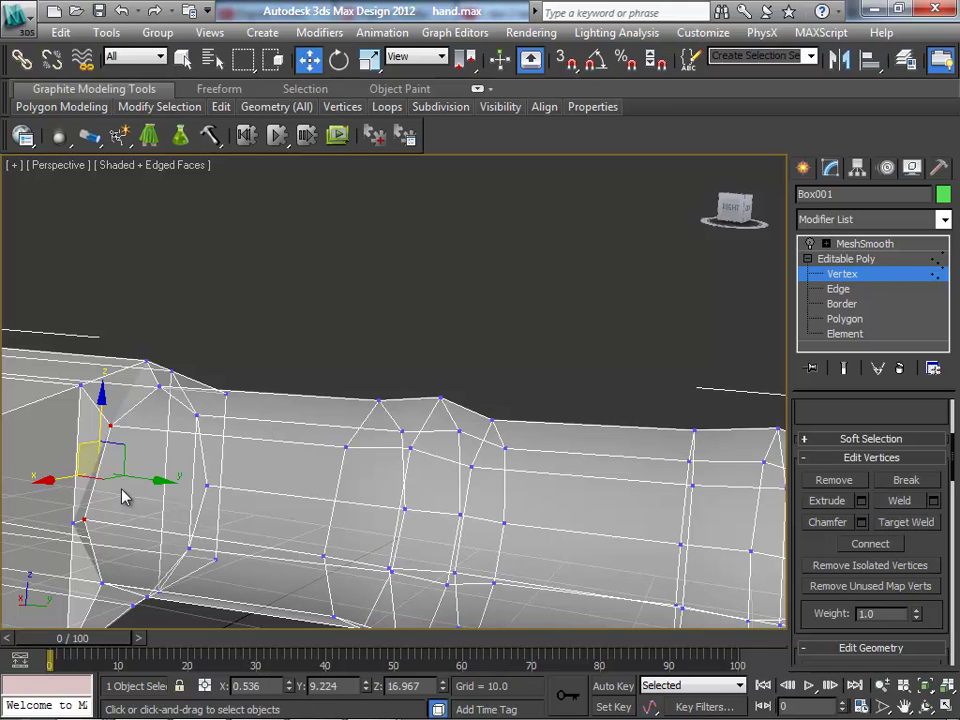
mouse_move(133, 475)
mouse_down()
mouse_move(150, 479)
mouse_move(139, 471)
mouse_up()
drag(87, 521, 28, 528)
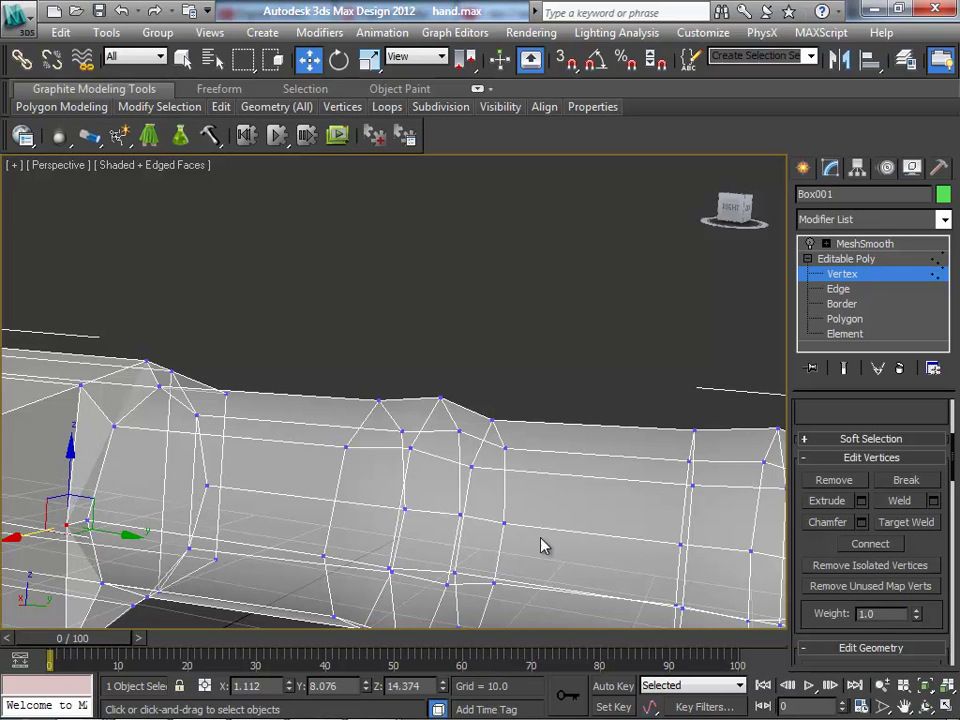
click(926, 707)
mouse_move(351, 435)
mouse_down()
mouse_move(133, 435)
mouse_move(116, 407)
mouse_move(264, 431)
mouse_move(279, 388)
mouse_up()
- Connect two palm-face edges with a new edge and slide it along X
right_click(570, 452)
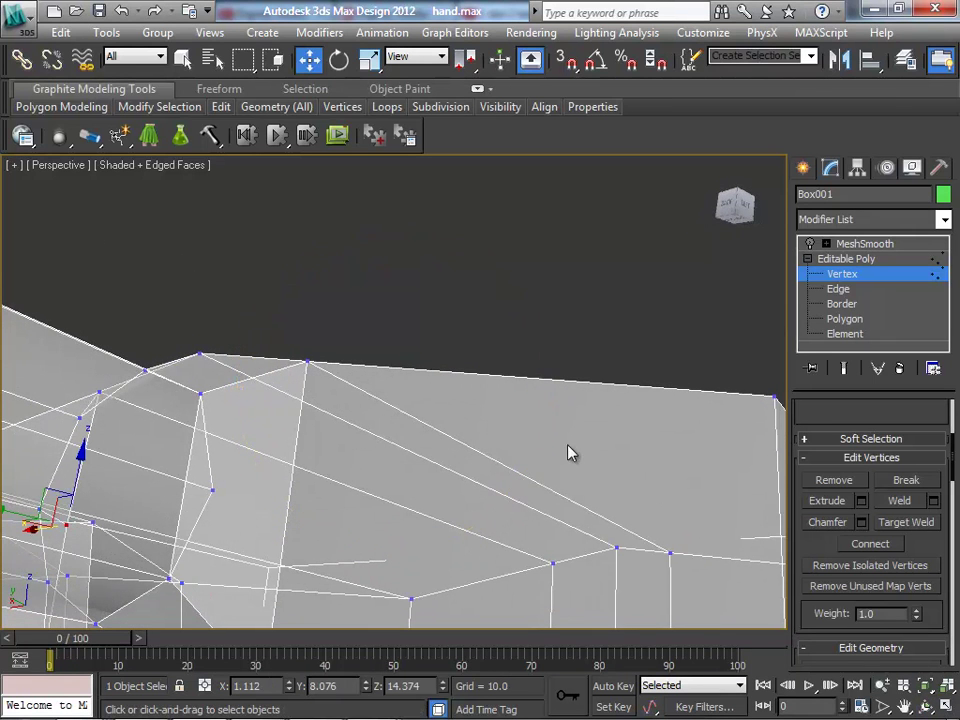
click(803, 290)
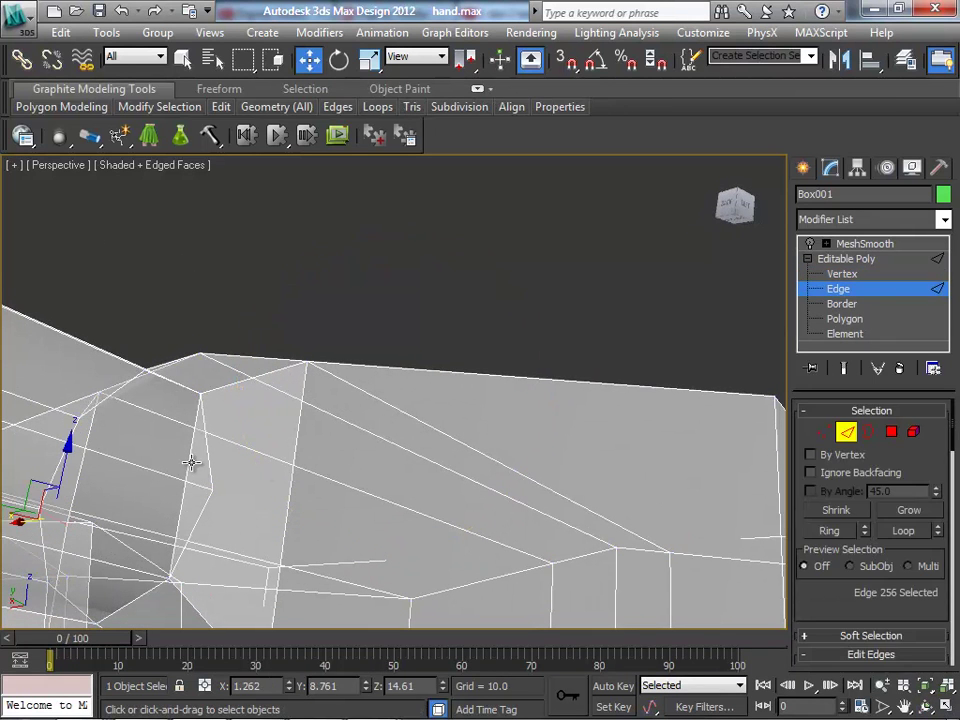
click(195, 462)
ctrl+click(289, 478)
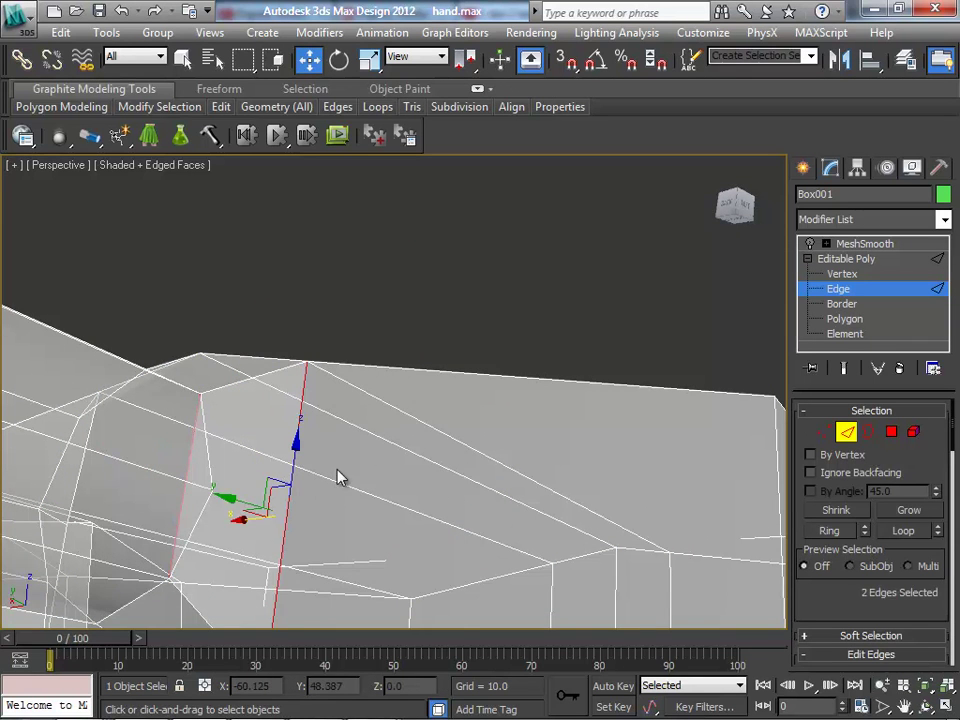
right_click(282, 446)
click(249, 514)
drag(210, 497, 220, 491)
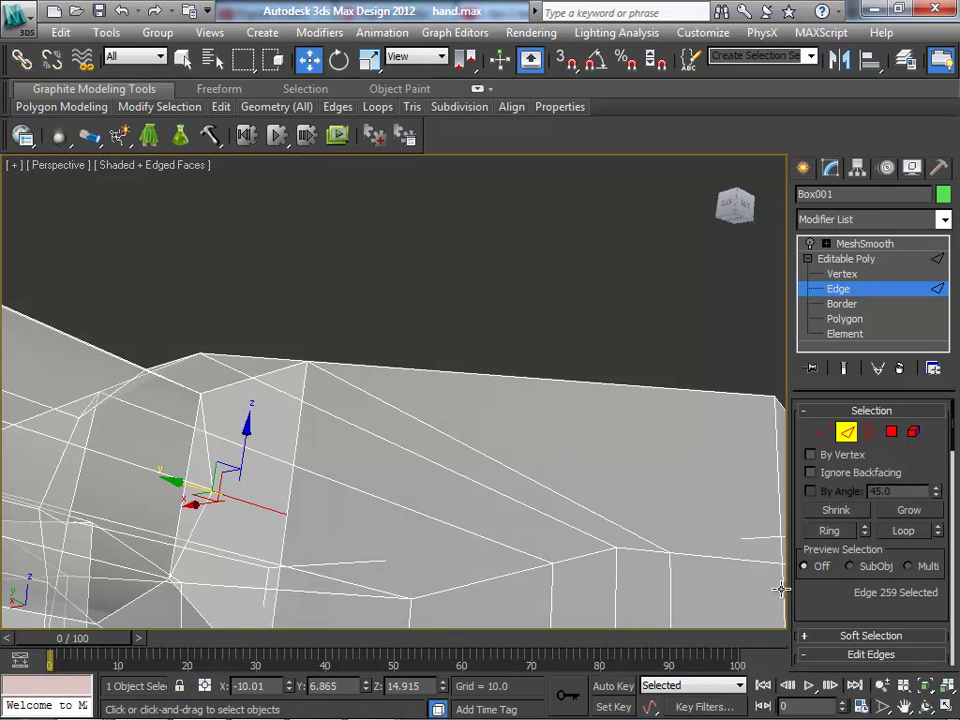
- Target Weld the leftover vertex onto its neighbour, then orbit out to show the whole hand
scroll(858, 600, down, 2)
scroll(859, 610, down, 3)
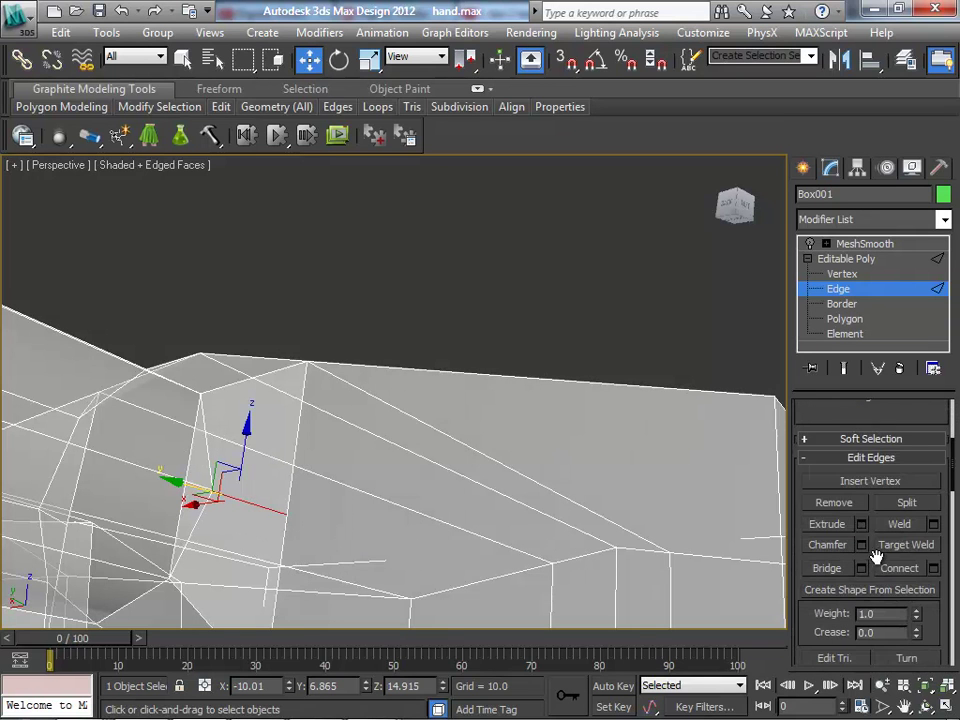
click(880, 547)
click(812, 274)
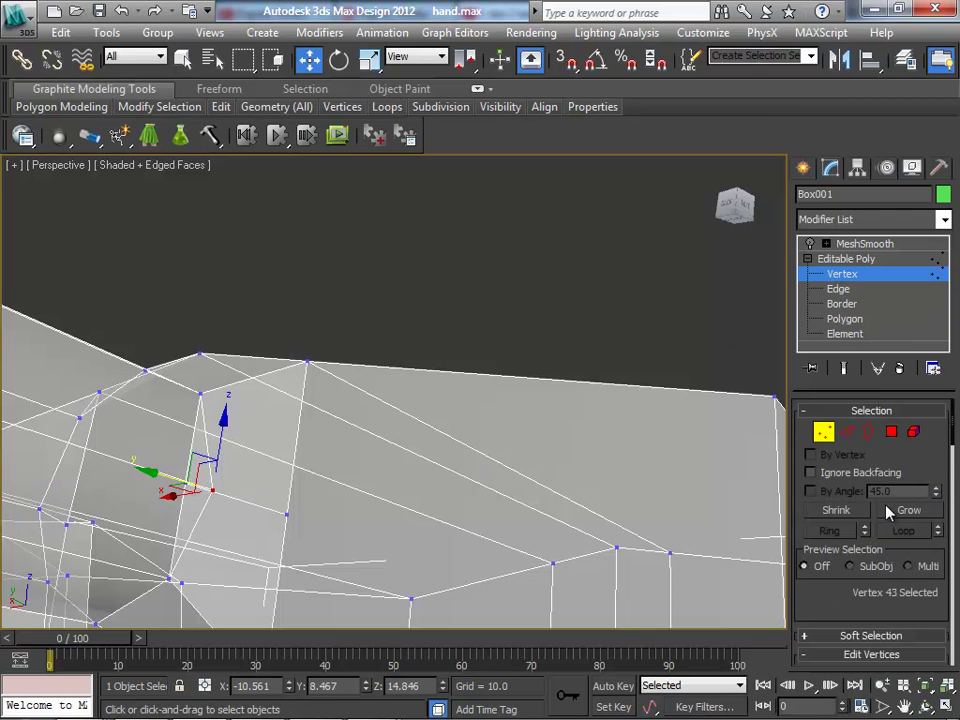
scroll(913, 470, down, 4)
scroll(915, 480, down, 2)
click(907, 495)
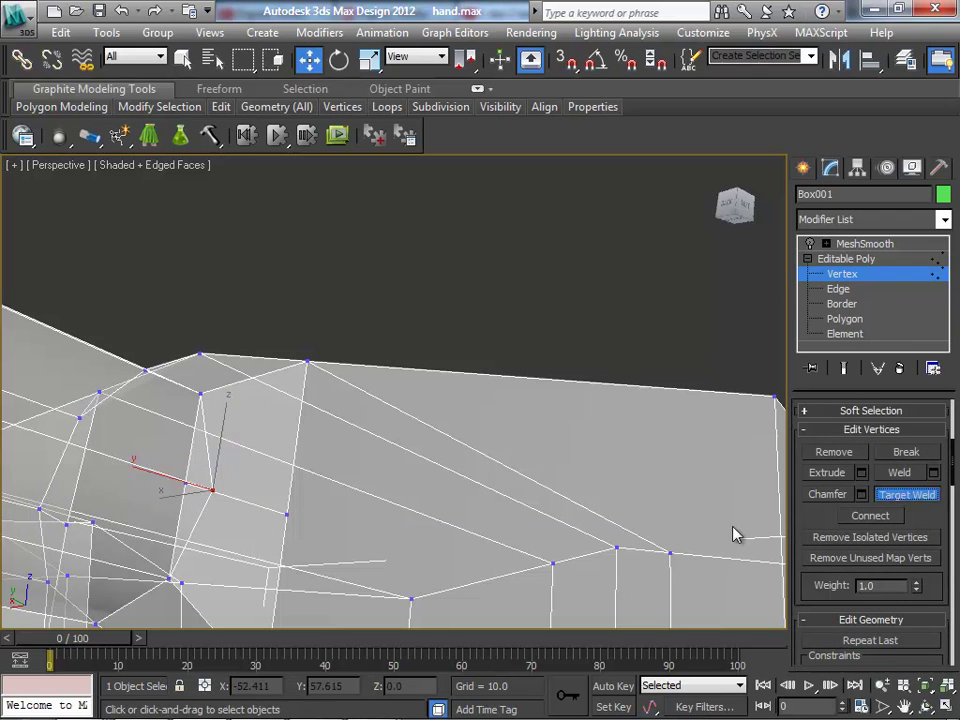
drag(203, 497, 185, 486)
right_click(255, 470)
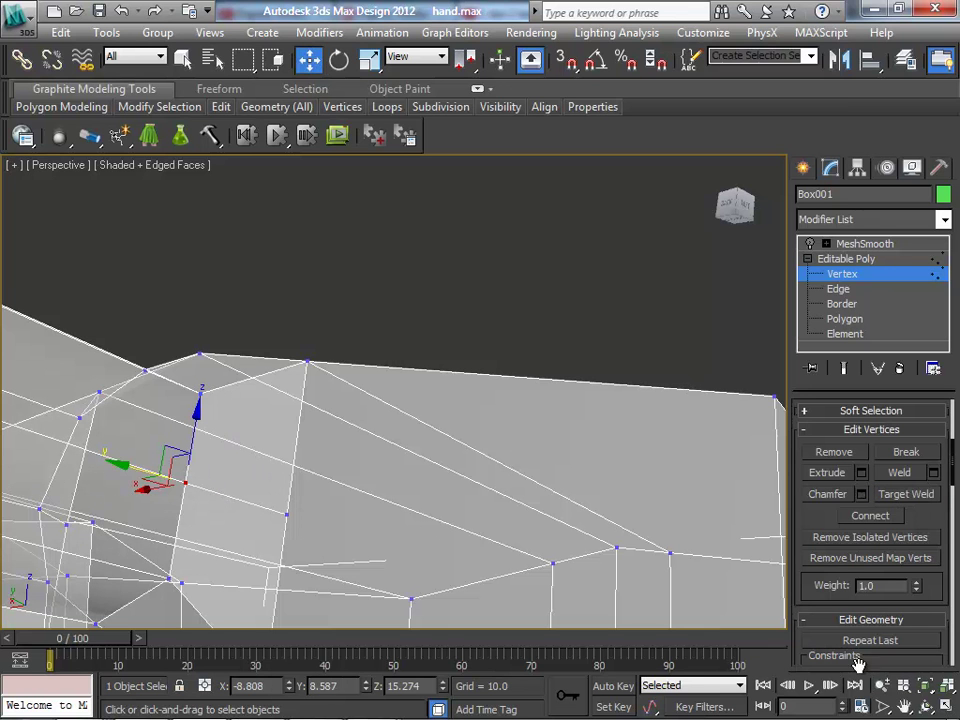
key(ctrl+r)
mouse_move(321, 450)
mouse_down()
mouse_move(392, 421)
mouse_move(358, 385)
mouse_move(407, 497)
mouse_move(426, 514)
mouse_move(261, 568)
mouse_move(216, 567)
mouse_move(371, 555)
mouse_up()
right_click(362, 490)
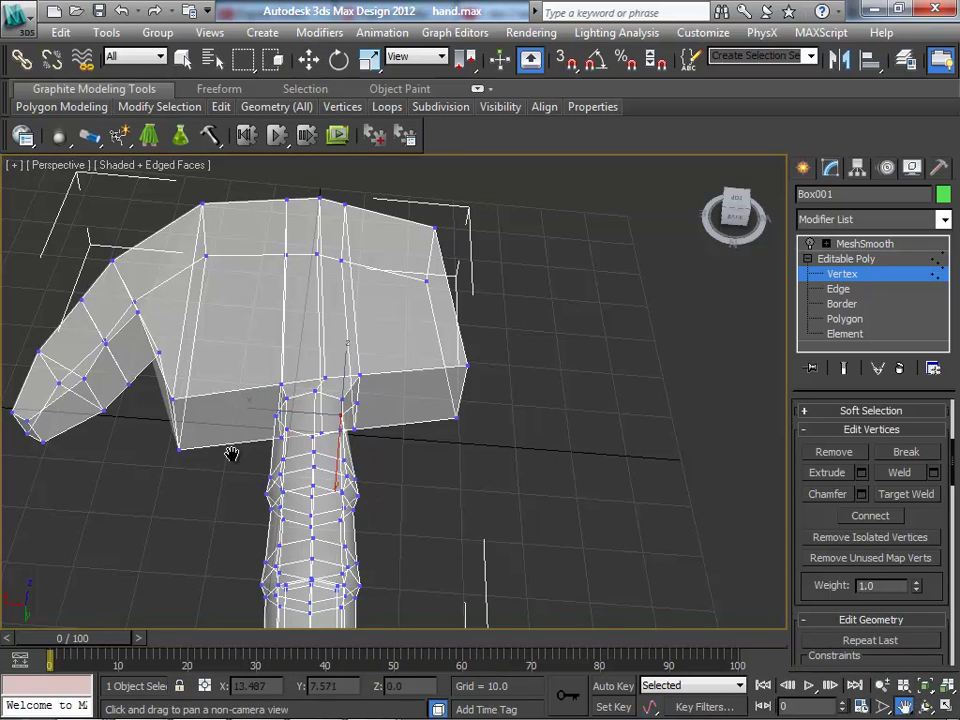
- At Element level in Top view, select the entire hand mesh
scroll(229, 452, up, 3)
middle_drag(229, 452, 305, 449)
right_click(306, 446)
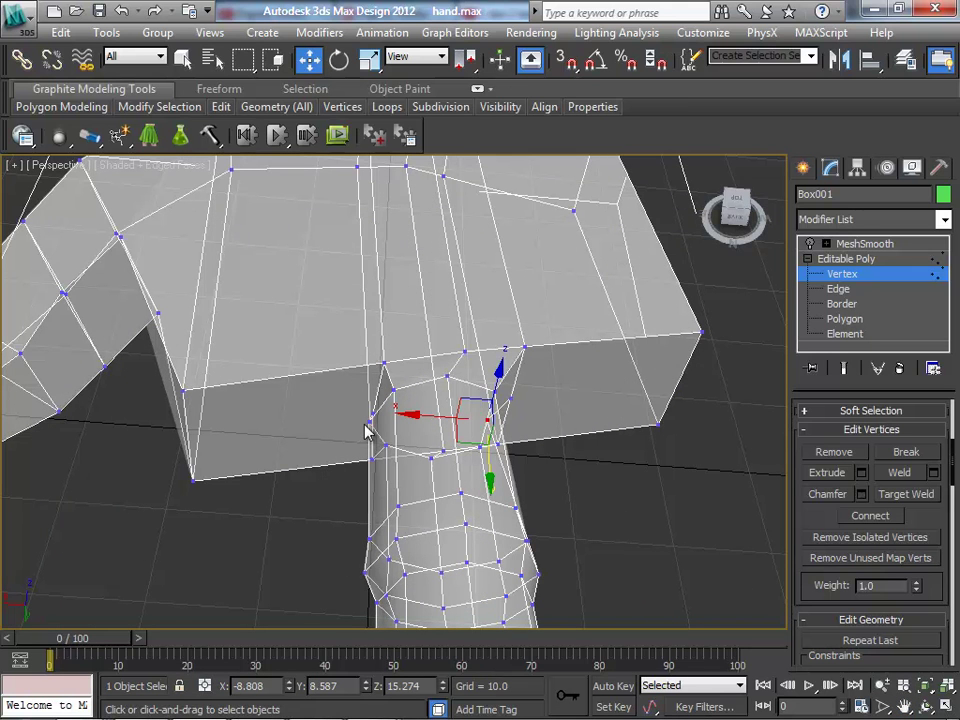
click(845, 333)
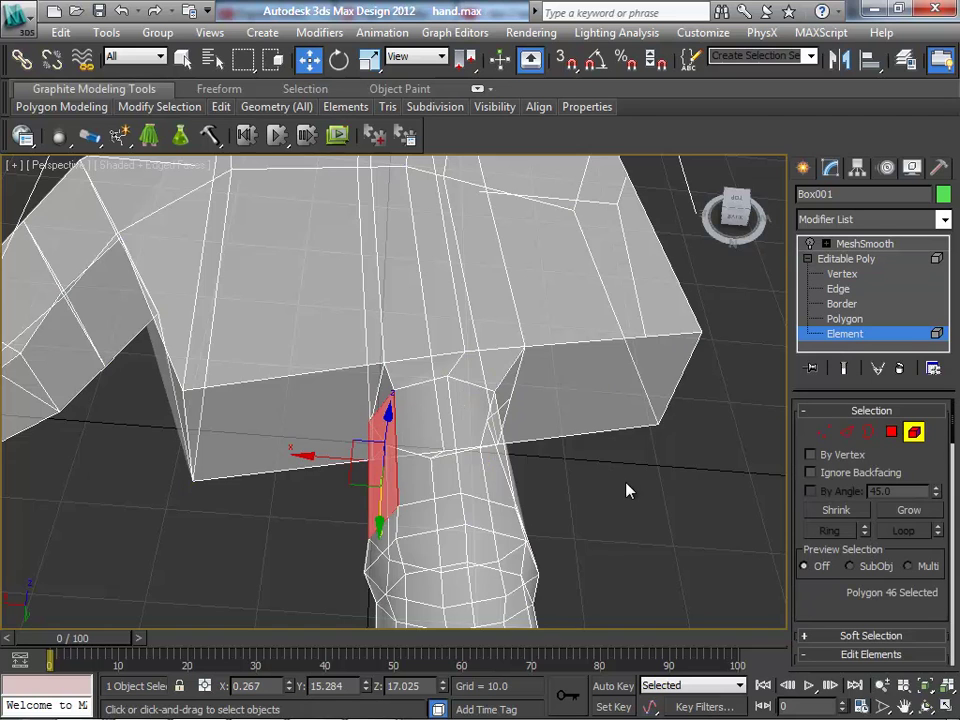
key(t)
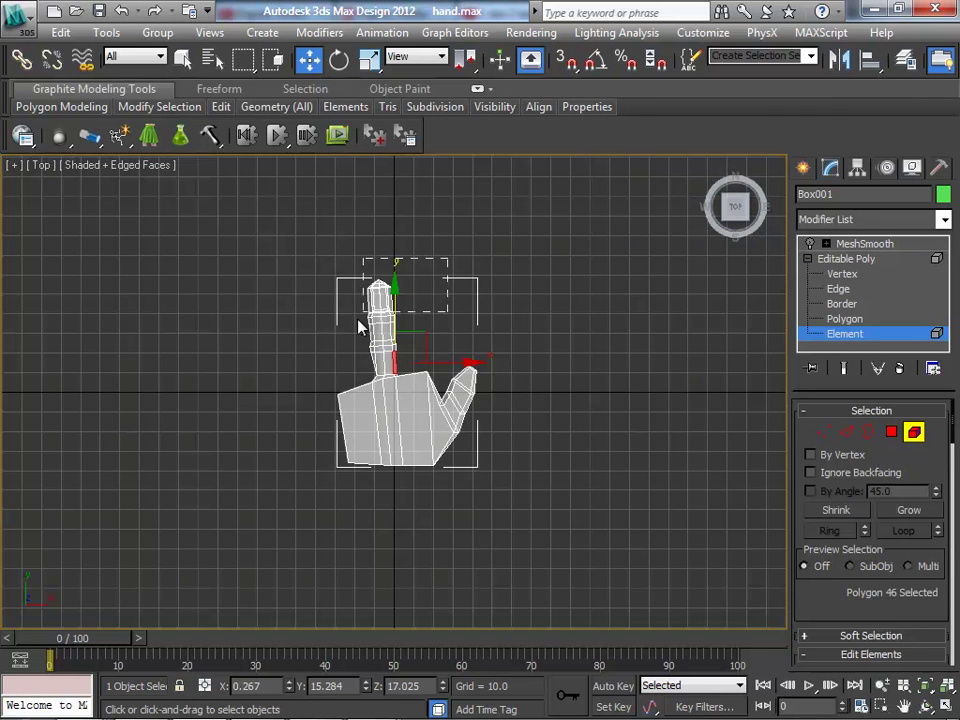
drag(330, 363, 329, 364)
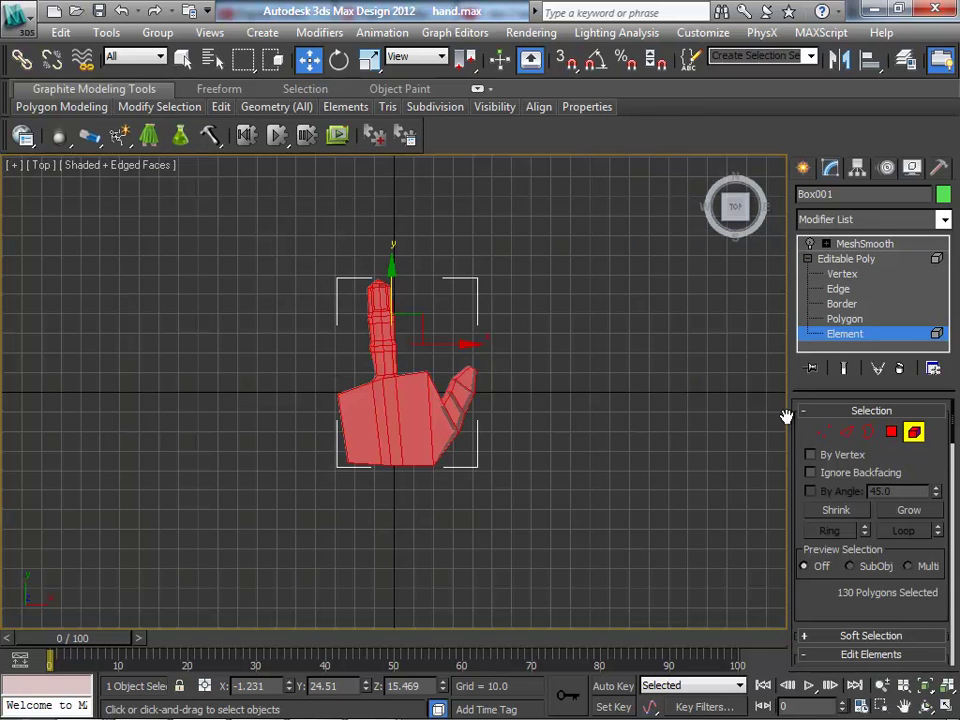
- At Polygon level keep only the attached finger's polygons selected, then Unhide All
click(874, 430)
key(4)
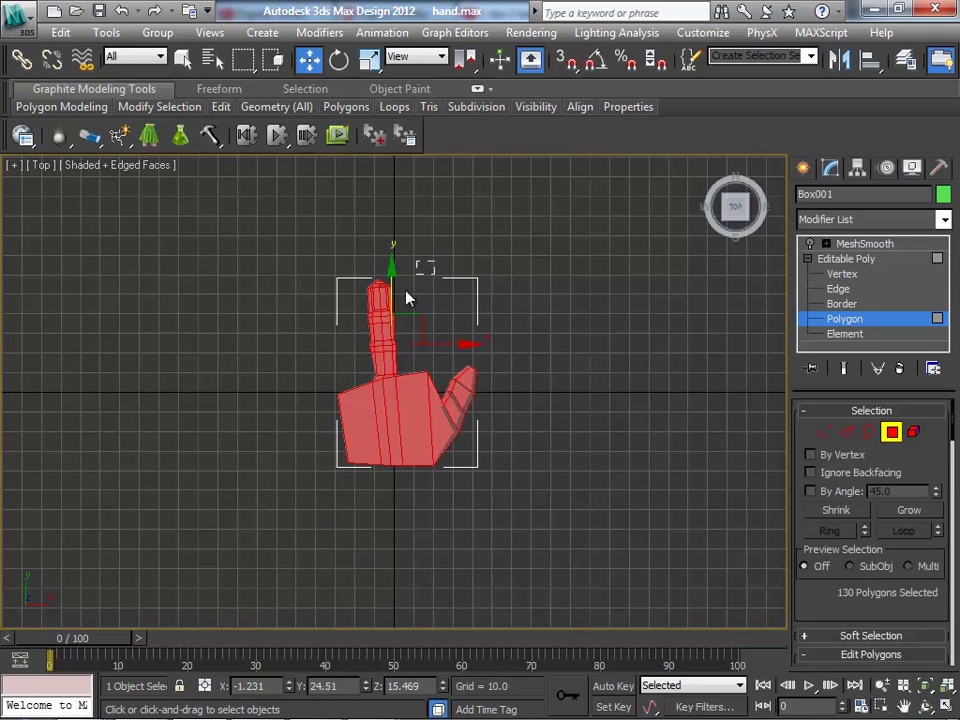
drag(322, 364, 323, 362)
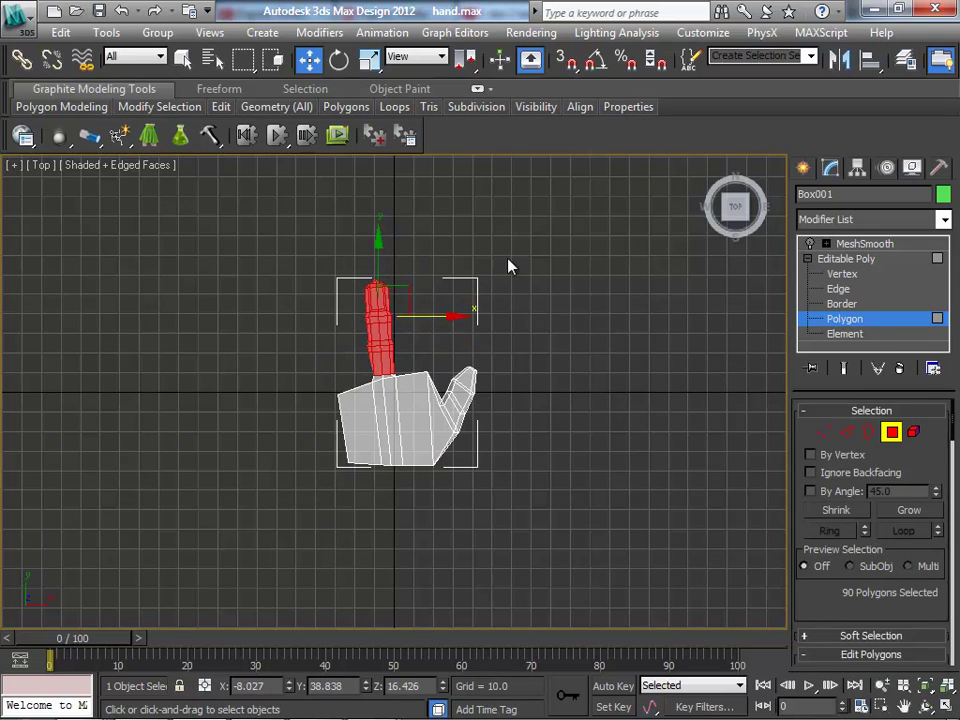
right_click(541, 313)
click(576, 232)
scroll(545, 290, up, 5)
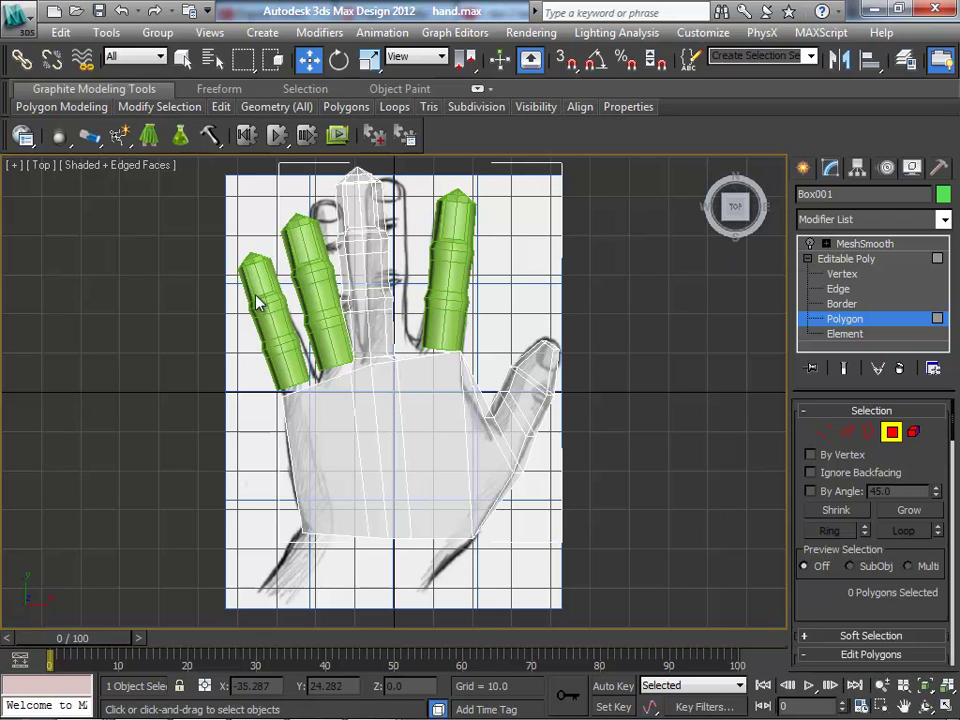
- Hide the two left green finger cylinders
click(865, 243)
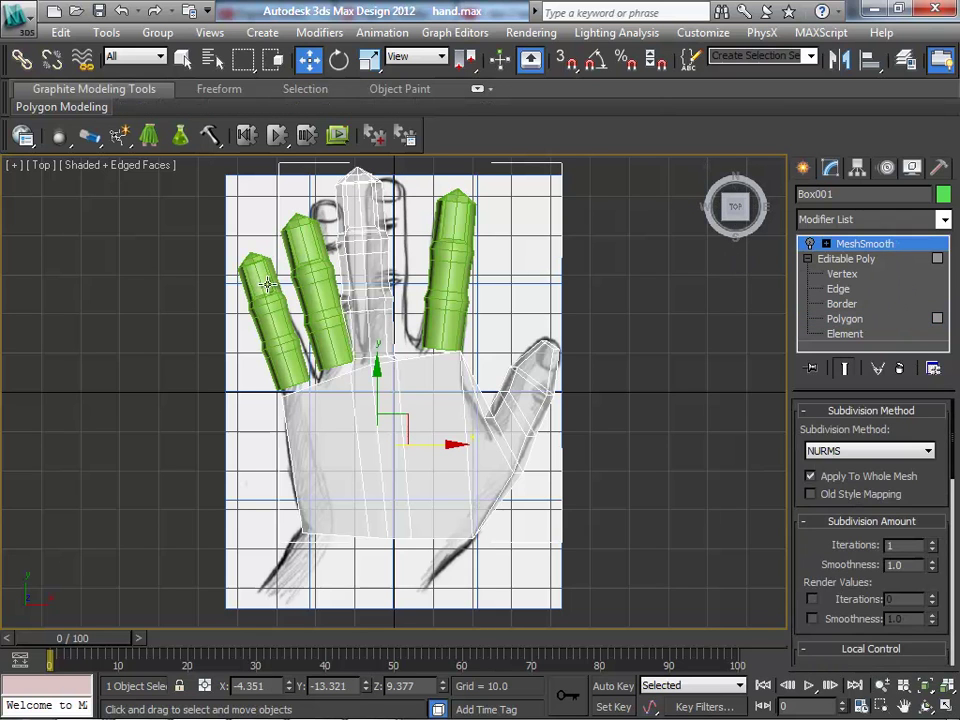
click(320, 285)
ctrl+click(260, 290)
right_click(289, 312)
click(316, 262)
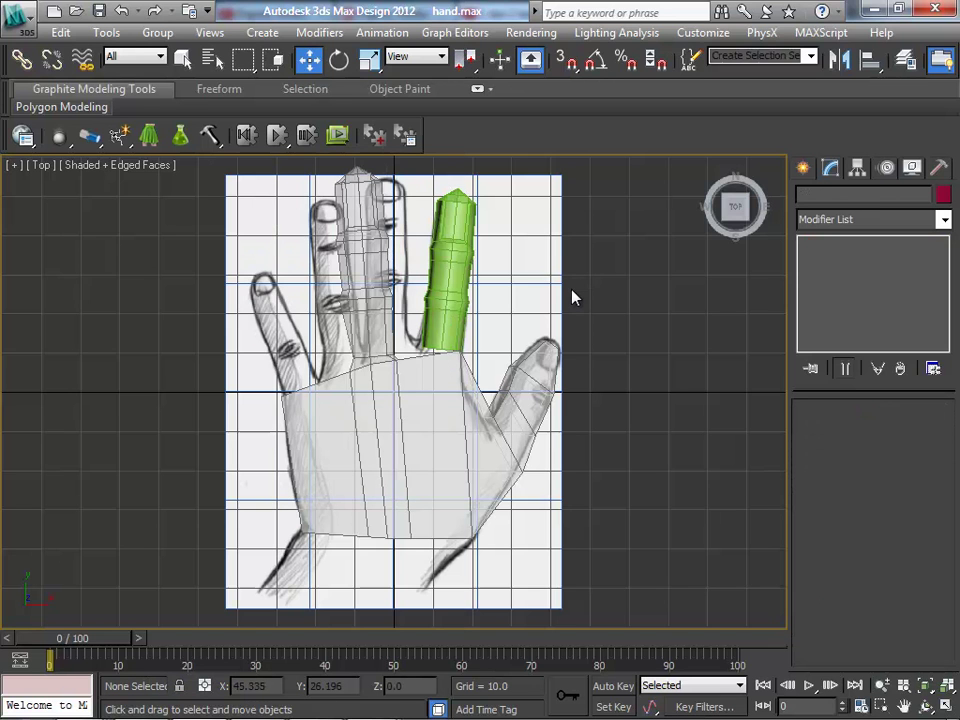
scroll(570, 302, up, 2)
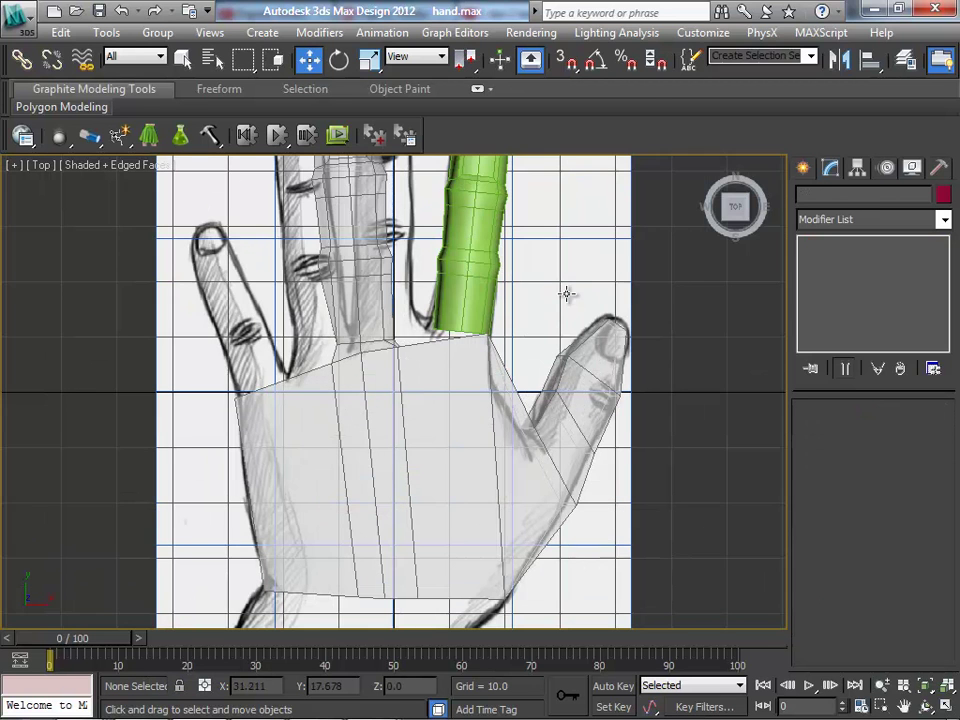
- Select Cylinder004 and raise it to the palm's height in the Perspective view
click(472, 254)
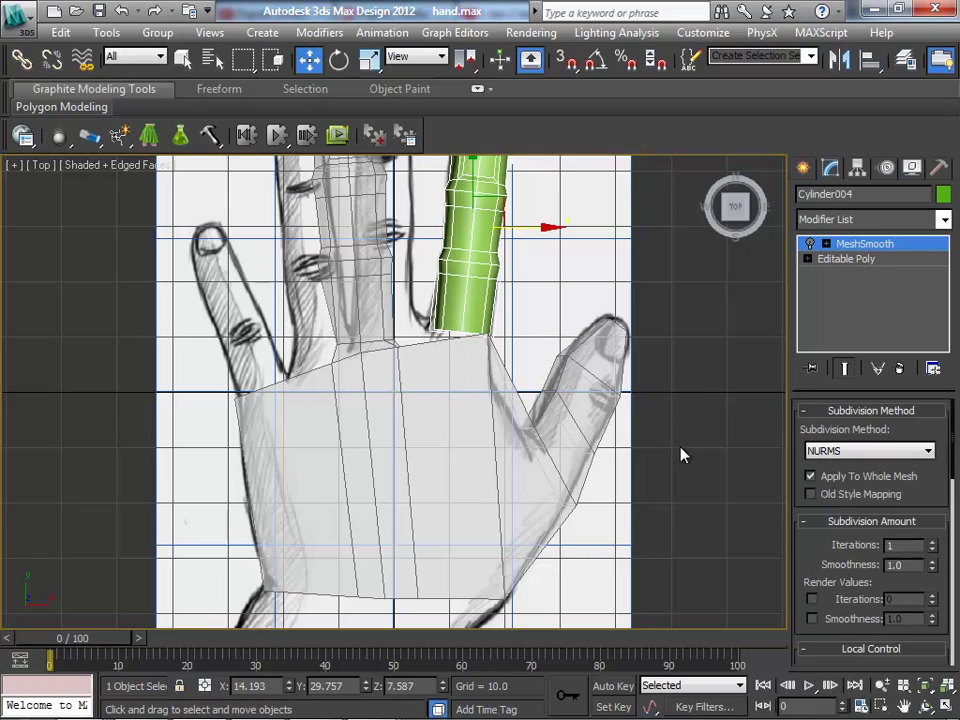
key(p)
key(ctrl+r)
mouse_move(484, 413)
mouse_down()
mouse_move(188, 253)
mouse_move(405, 328)
mouse_move(489, 279)
mouse_up()
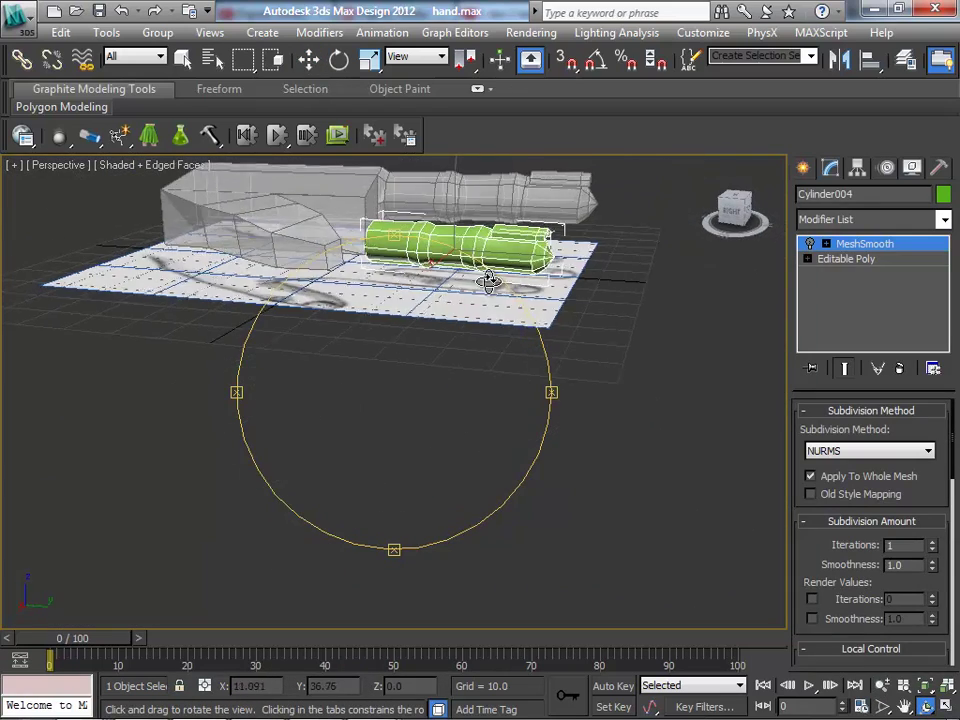
key(w)
drag(469, 191, 447, 166)
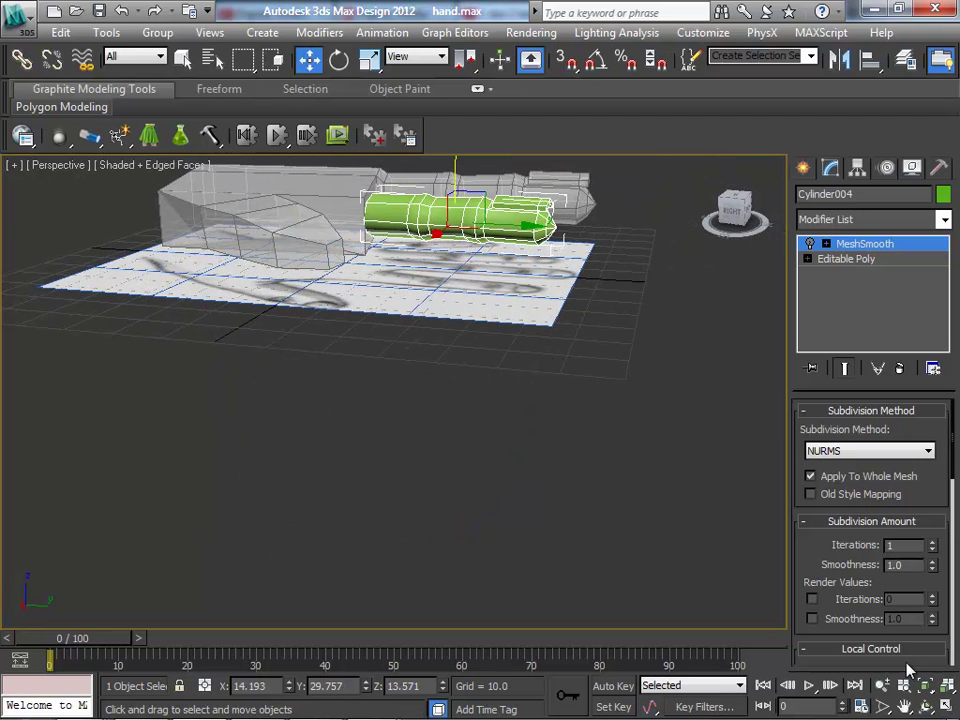
click(925, 706)
mouse_move(407, 446)
mouse_down()
mouse_move(407, 489)
mouse_move(388, 441)
mouse_move(309, 437)
mouse_move(242, 403)
mouse_up()
mouse_move(403, 371)
mouse_down()
mouse_move(597, 332)
mouse_move(446, 328)
mouse_up()
right_click(447, 262)
- In Top view, nudge the finger cylinder slightly left and toward the fingertips
key(t)
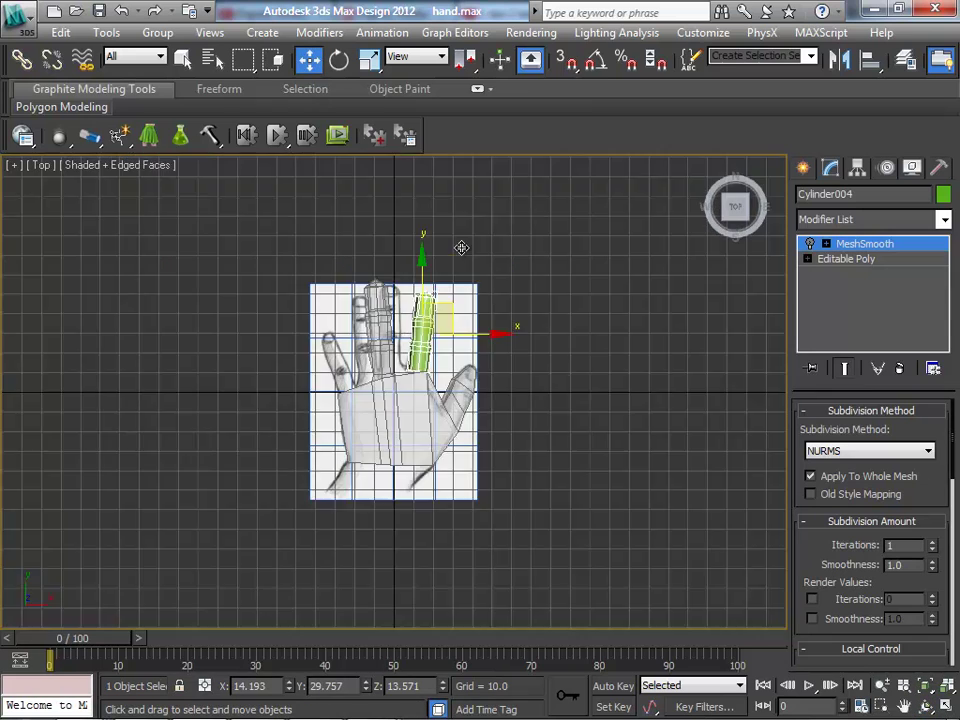
scroll(461, 248, up, 4)
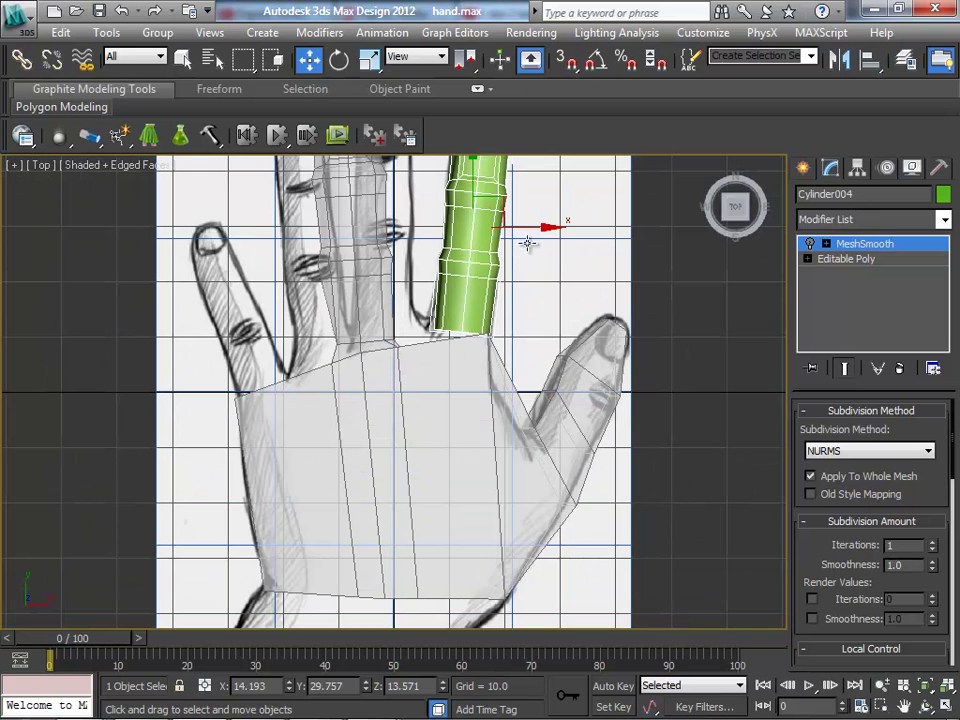
drag(528, 230, 520, 229)
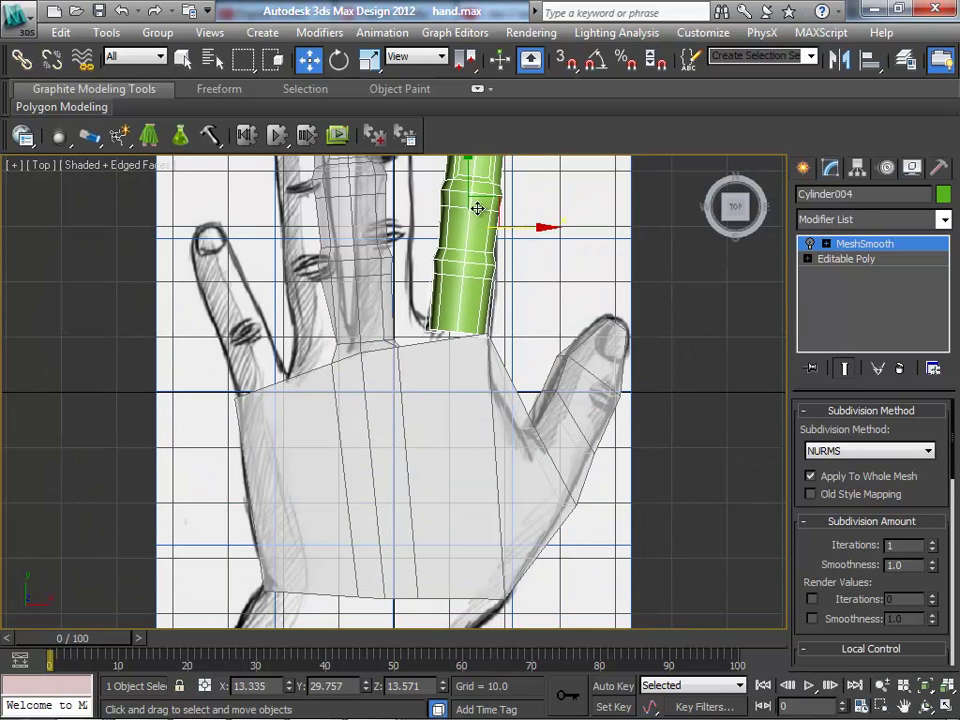
drag(467, 187, 467, 184)
scroll(467, 184, down, 3)
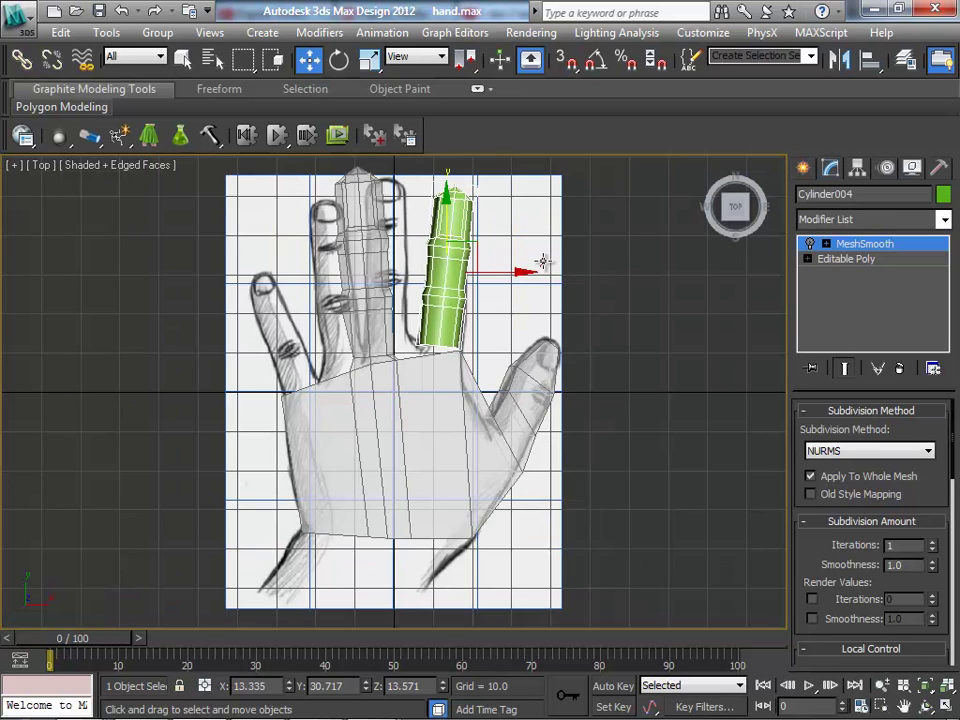
scroll(539, 260, up, 4)
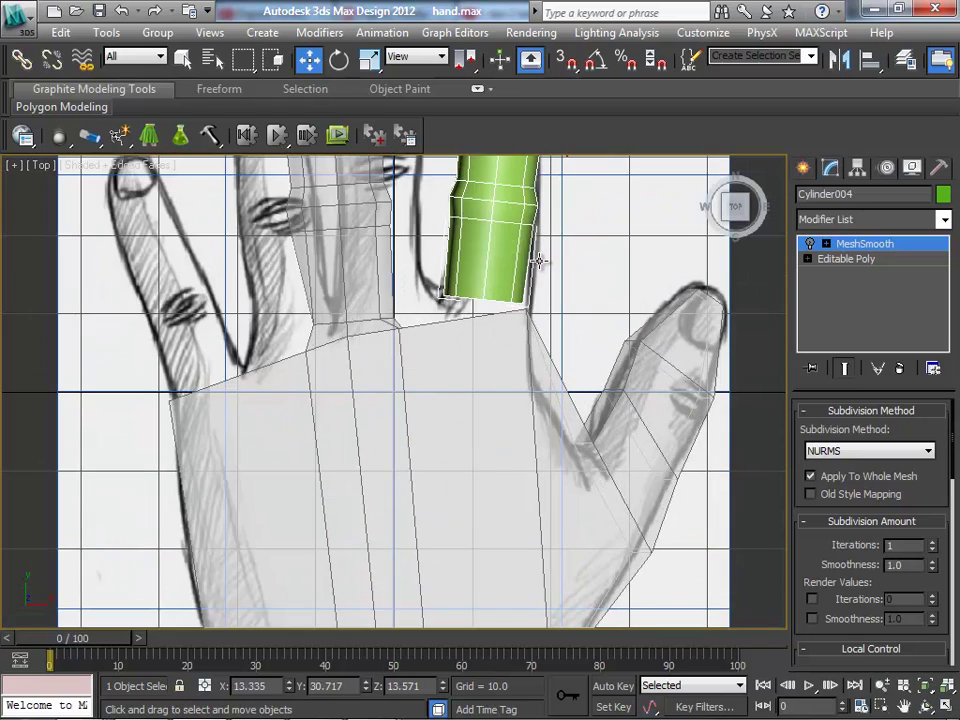
- Check the finger from below in Perspective and enter its Editable Poly Edge level
key(p)
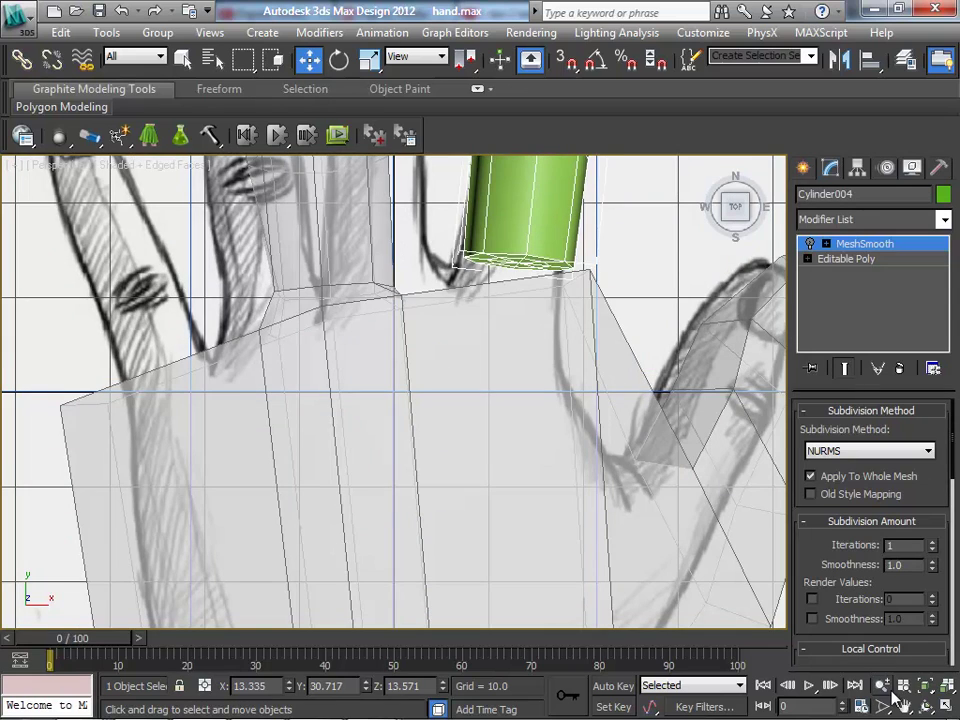
click(925, 705)
mouse_move(437, 388)
mouse_down()
mouse_move(194, 219)
mouse_move(277, 212)
mouse_up()
key(w)
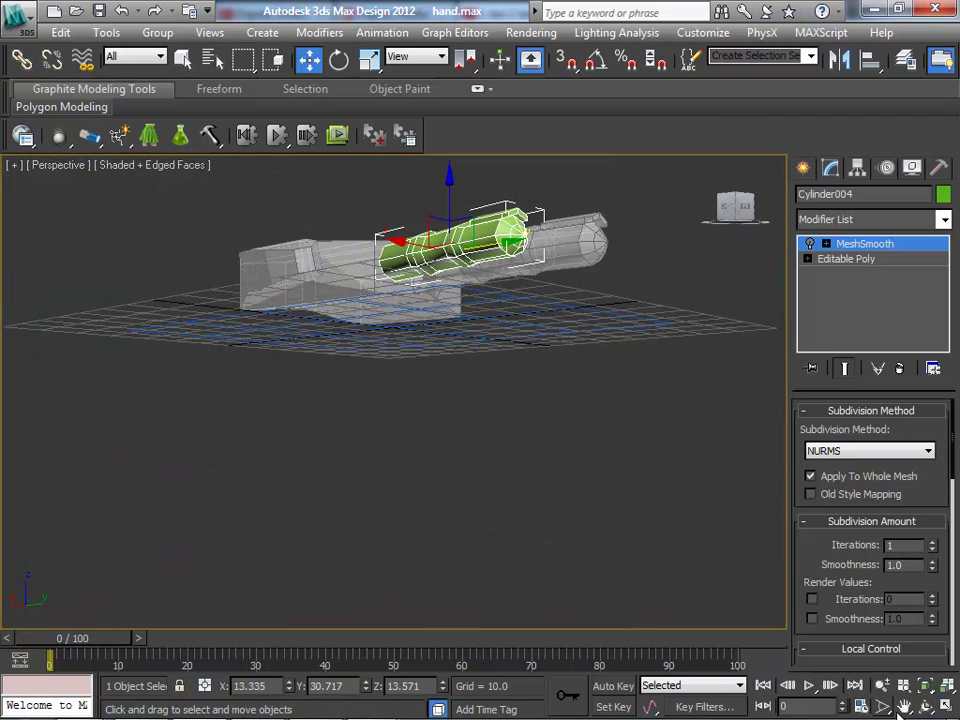
click(903, 707)
drag(521, 396, 525, 553)
scroll(474, 416, up, 10)
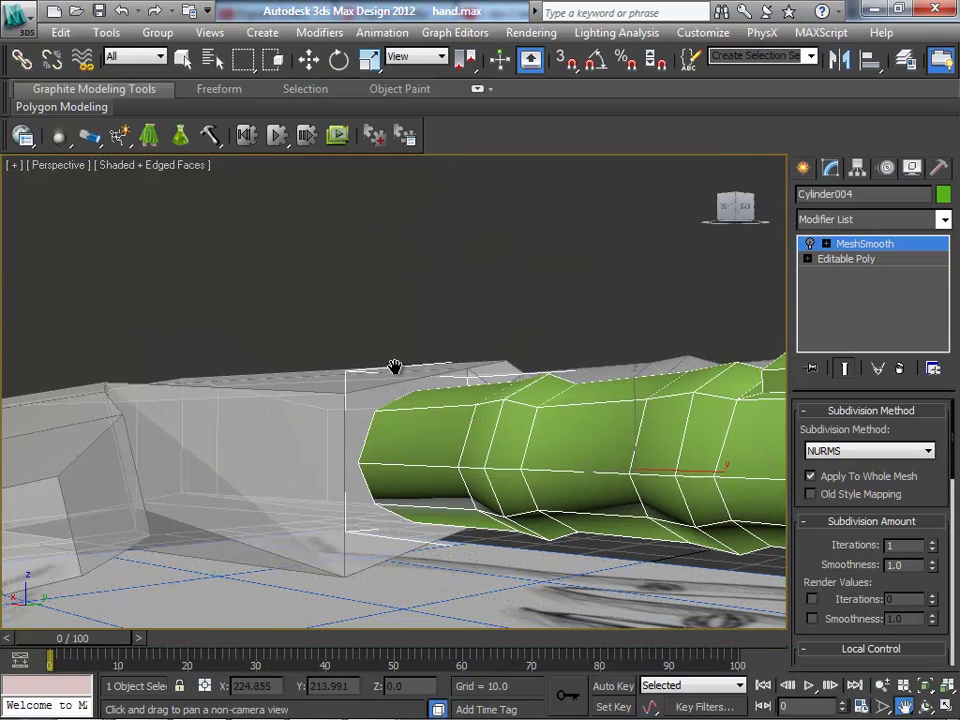
key(w)
click(815, 262)
click(810, 260)
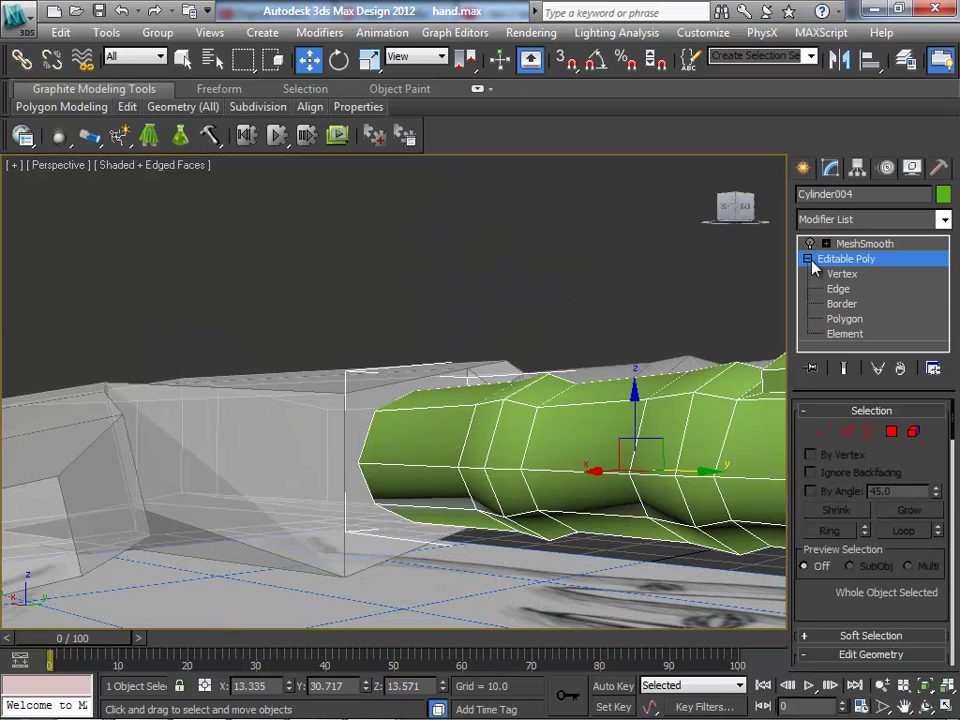
click(838, 289)
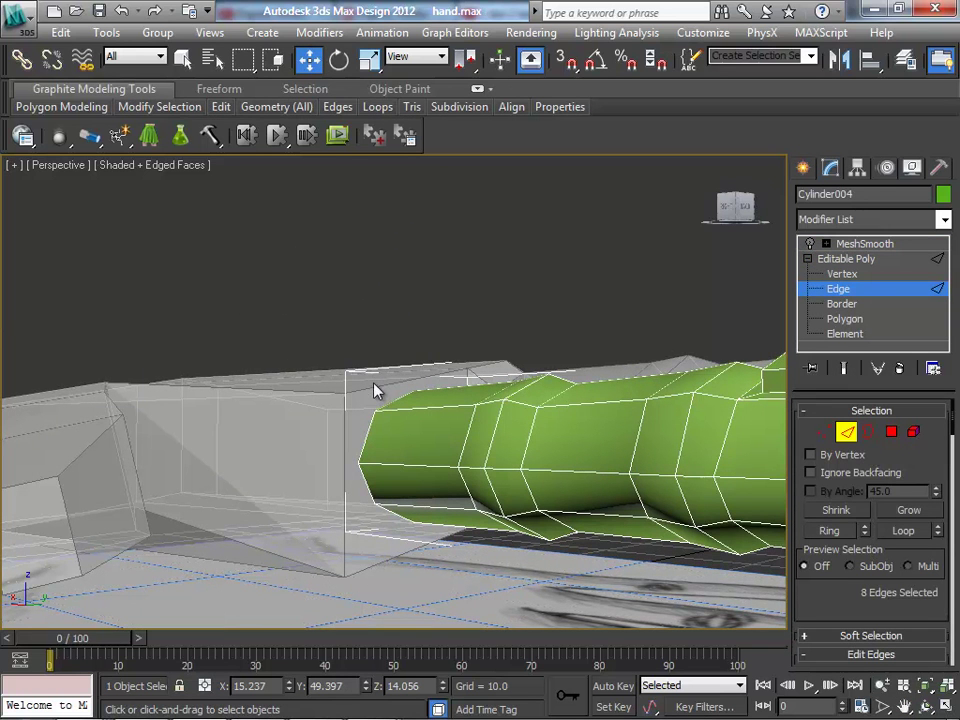
- Select an edge ring on palm Box001 and connect it with a new edge loop
click(818, 265)
click(630, 372)
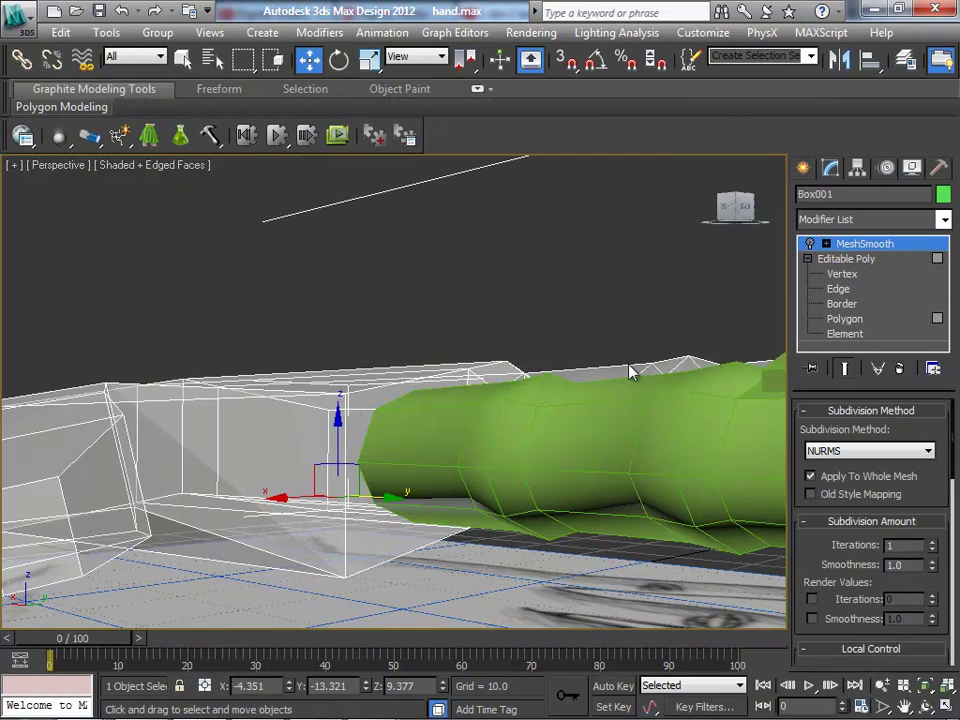
click(838, 289)
click(385, 384)
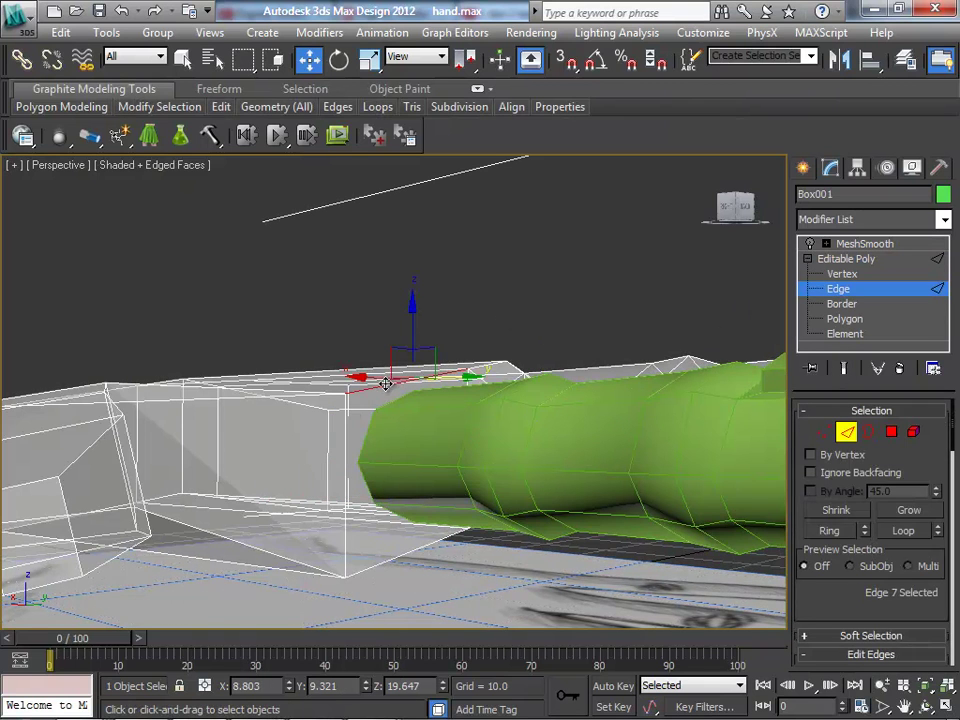
click(851, 531)
right_click(417, 401)
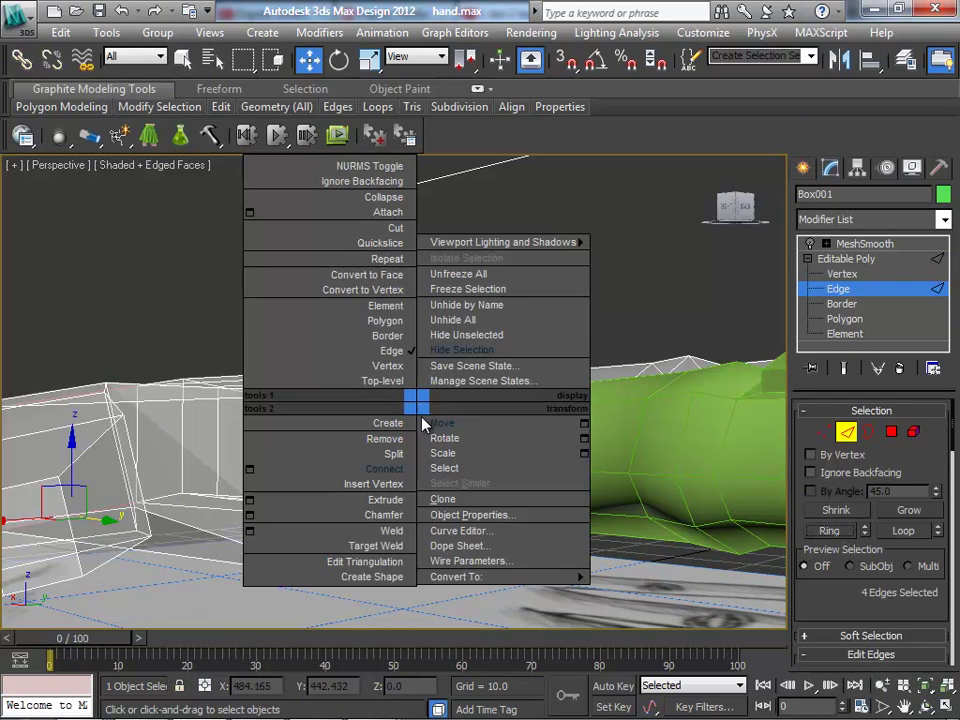
click(401, 460)
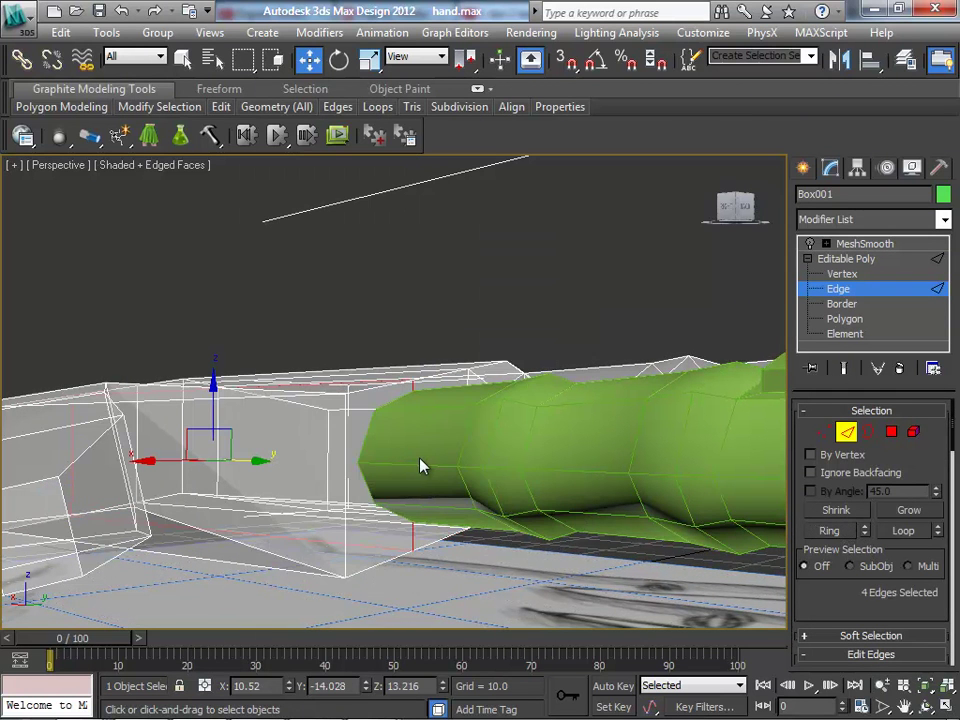
- In Top view, slide the new edge loop left to line up under the finger
key(t)
scroll(421, 465, up, 3)
scroll(421, 465, up, 2)
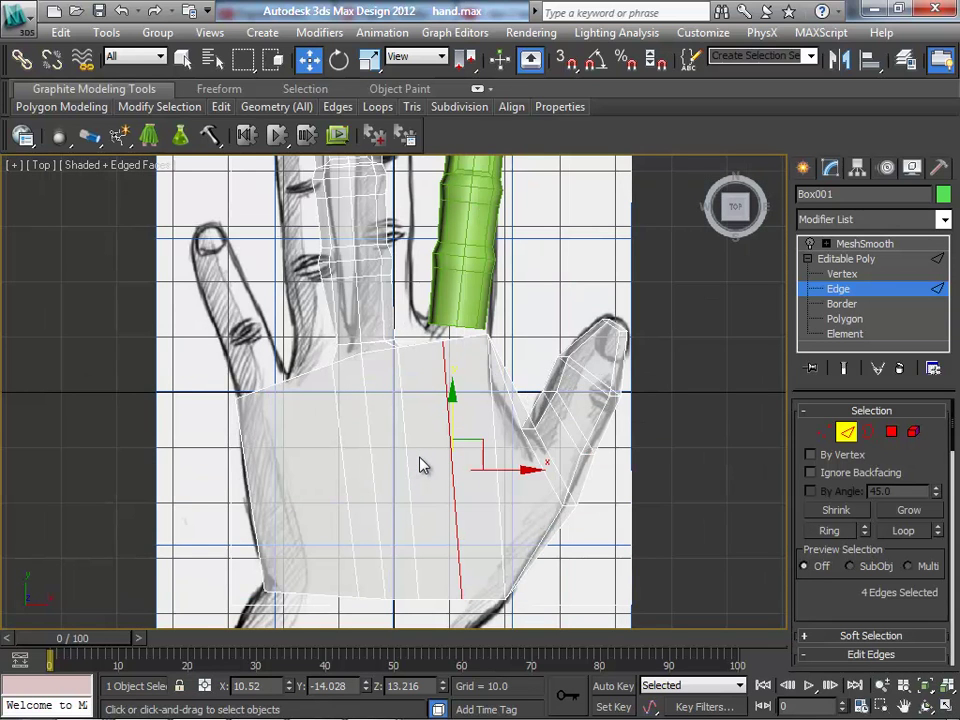
scroll(843, 590, down, 3)
scroll(843, 590, up, 1)
scroll(880, 560, down, 4)
scroll(899, 533, down, 1)
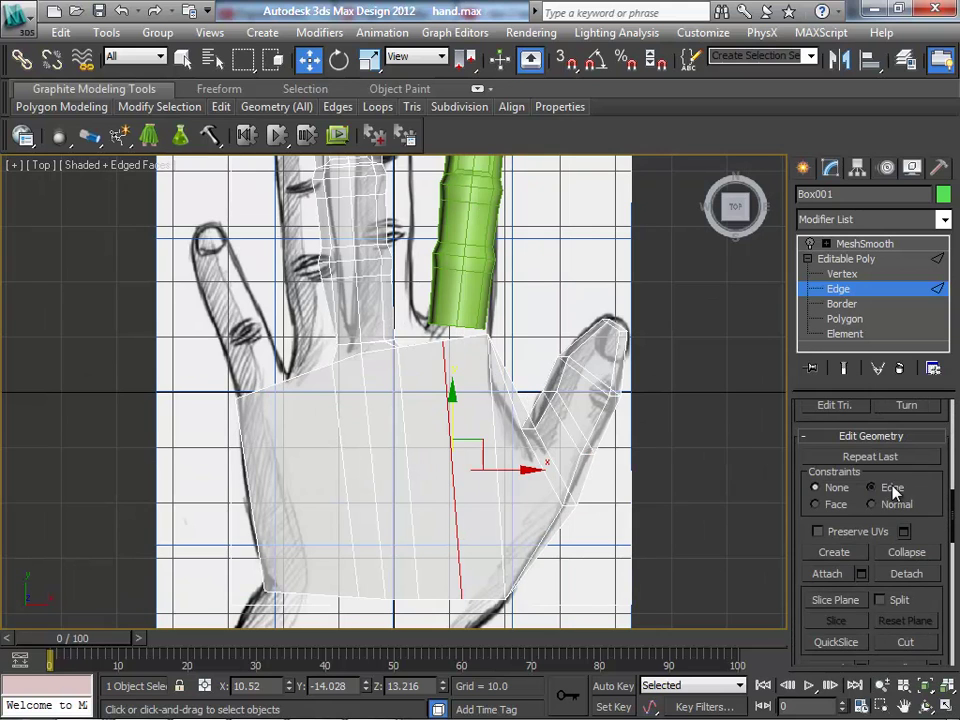
drag(506, 465, 492, 461)
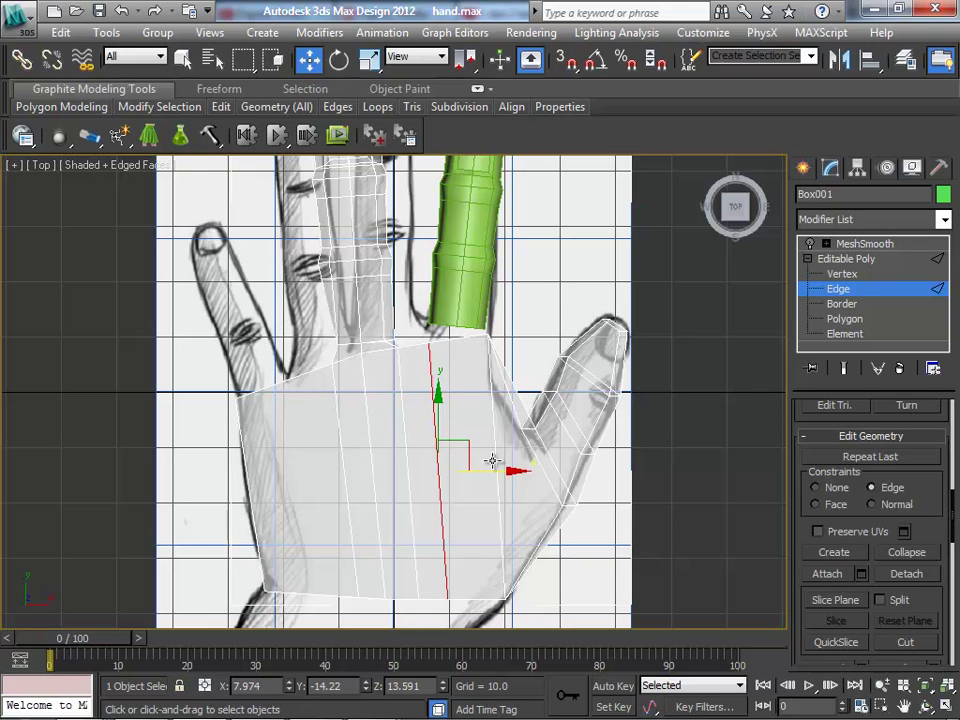
click(858, 245)
- Hide the green finger cylinder with Hide Selection
click(487, 235)
right_click(484, 226)
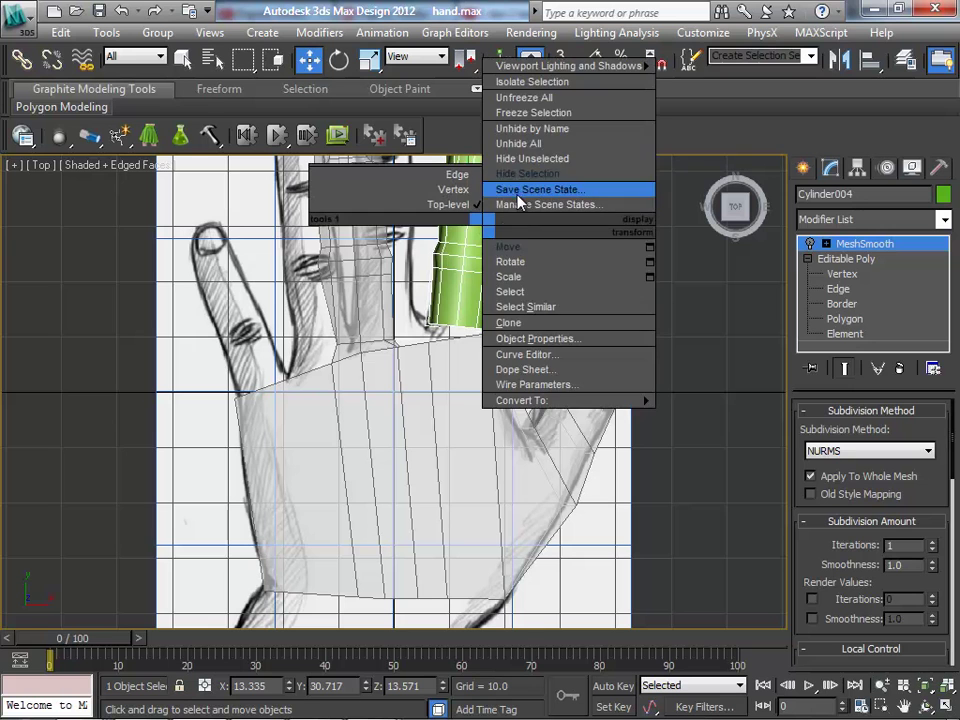
click(527, 174)
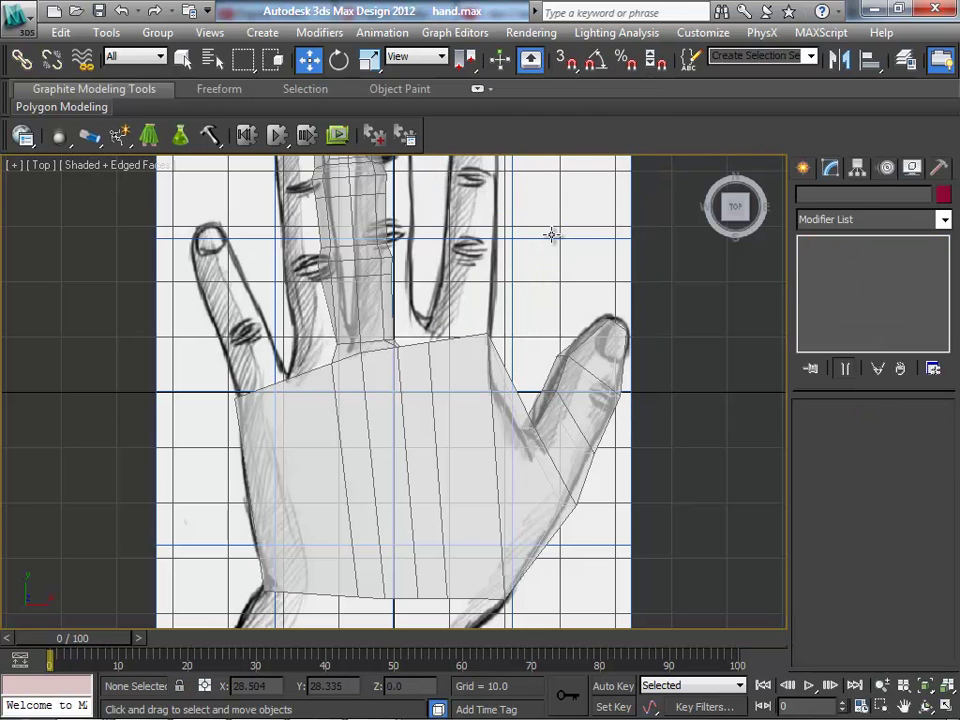
- Switch to Perspective at a low oblique angle and put palm mesh Box001 at Element level
key(p)
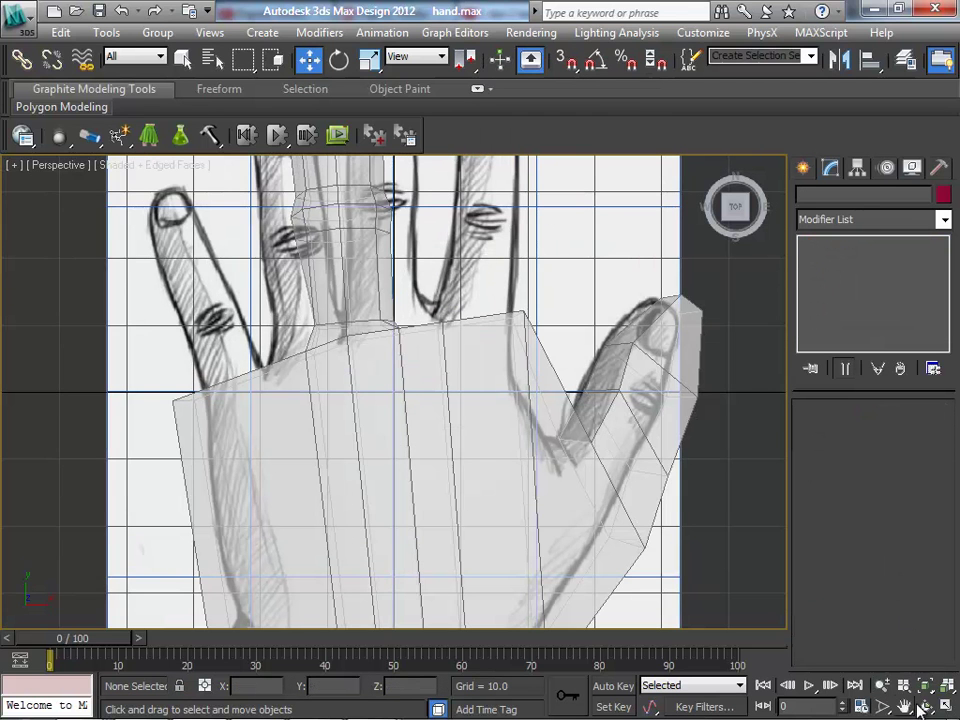
click(922, 707)
mouse_move(544, 514)
mouse_down()
mouse_move(396, 403)
mouse_move(214, 321)
mouse_move(232, 333)
mouse_up()
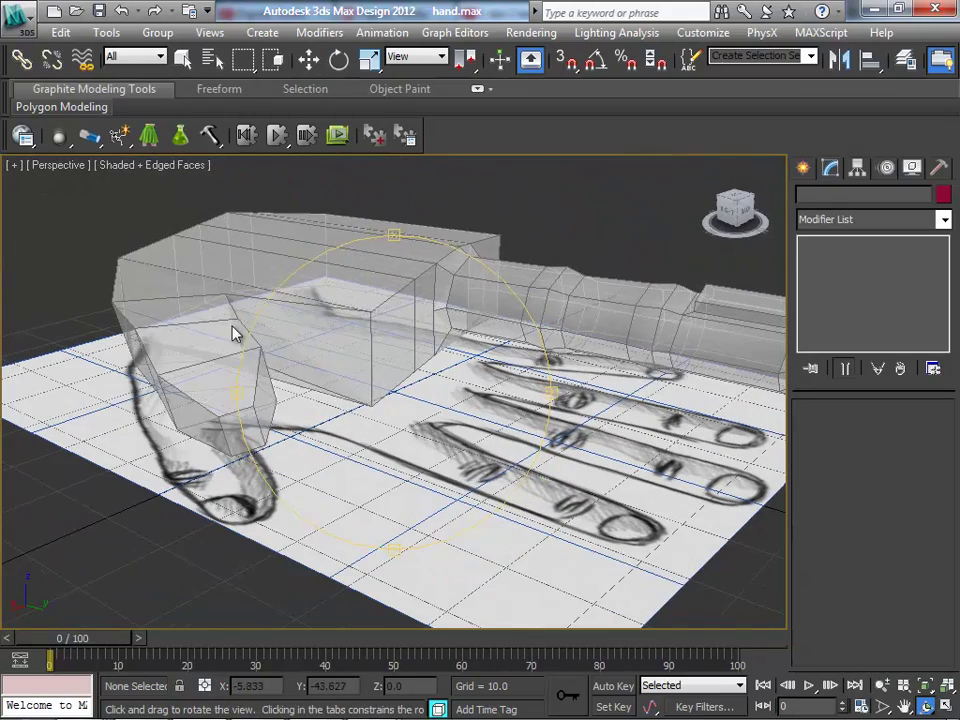
right_click(232, 333)
click(480, 279)
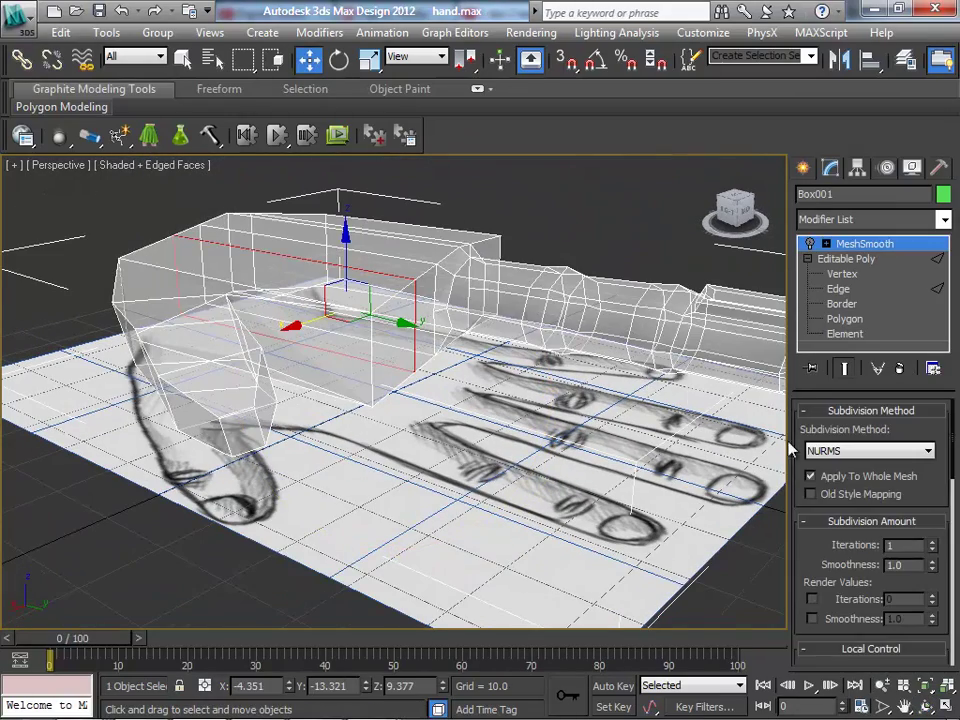
click(858, 334)
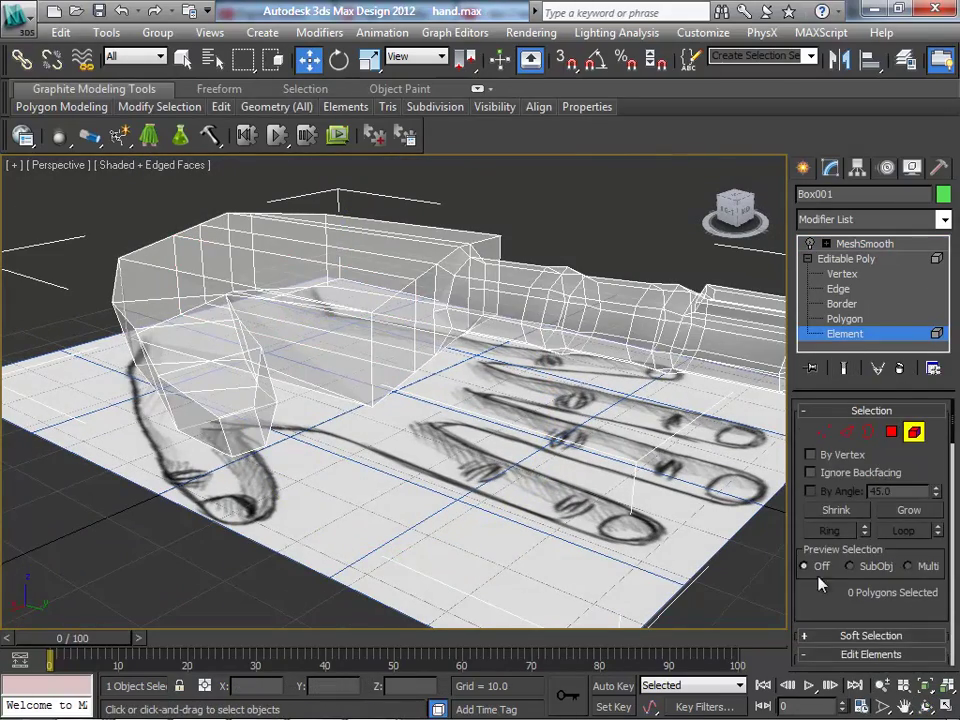
scroll(817, 615, down, 2)
scroll(825, 600, down, 5)
scroll(831, 580, down, 1)
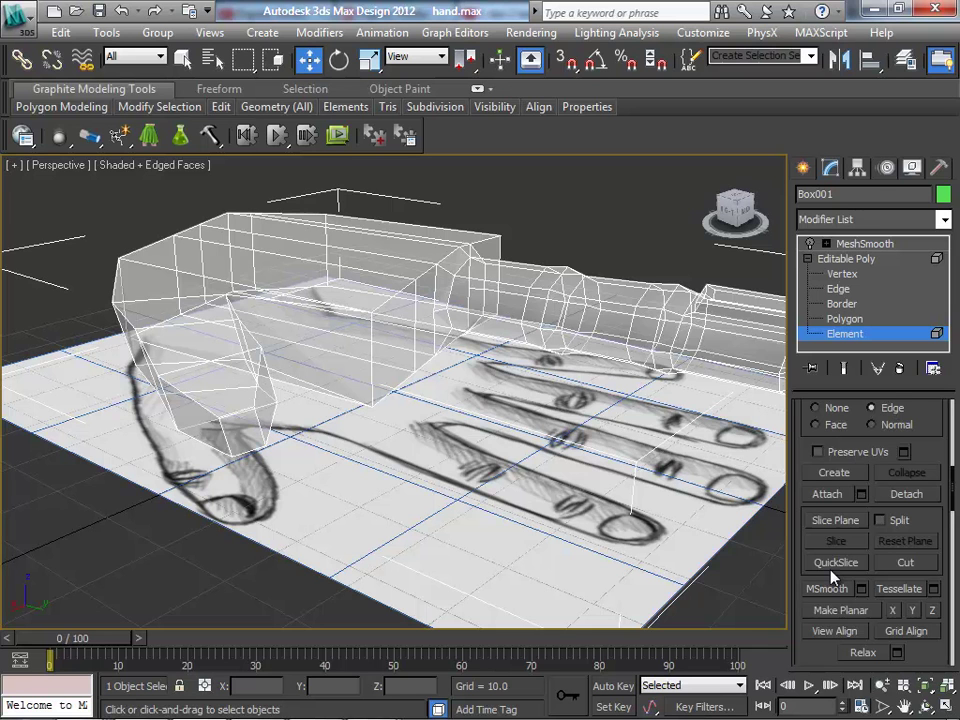
scroll(880, 670, down, 1)
scroll(912, 640, down, 3)
scroll(916, 614, down, 2)
scroll(916, 608, down, 2)
scroll(915, 608, down, 2)
scroll(914, 609, down, 2)
scroll(914, 609, down, 1)
scroll(913, 600, up, 3)
scroll(890, 620, down, 4)
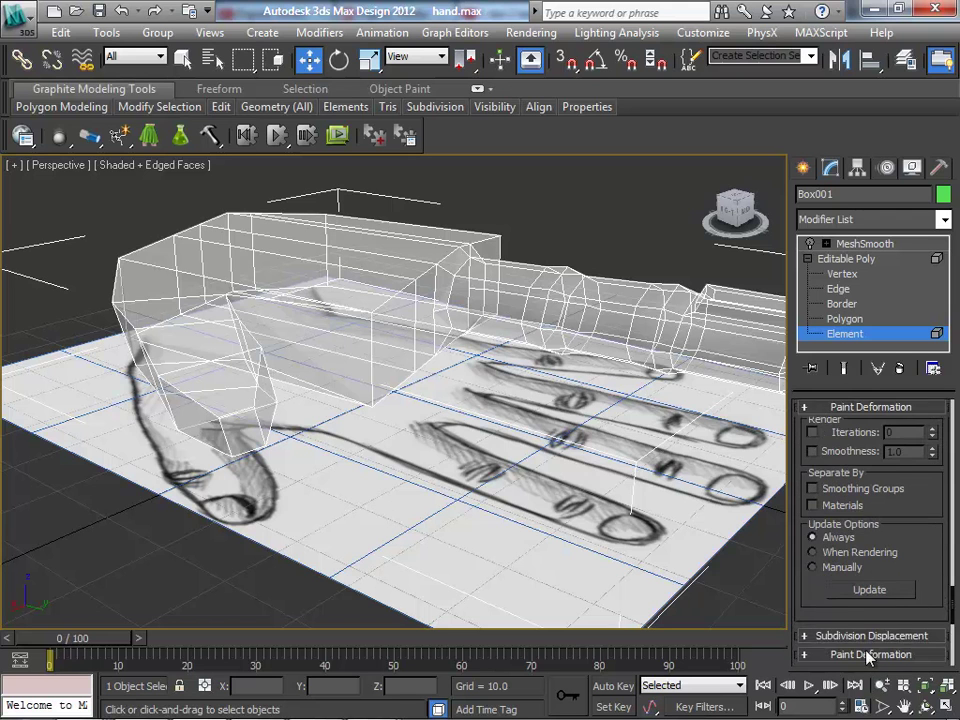
- Set Paint Deformation to Push/Pull 0.4 with a smaller brush and Relax enabled
click(868, 655)
click(906, 432)
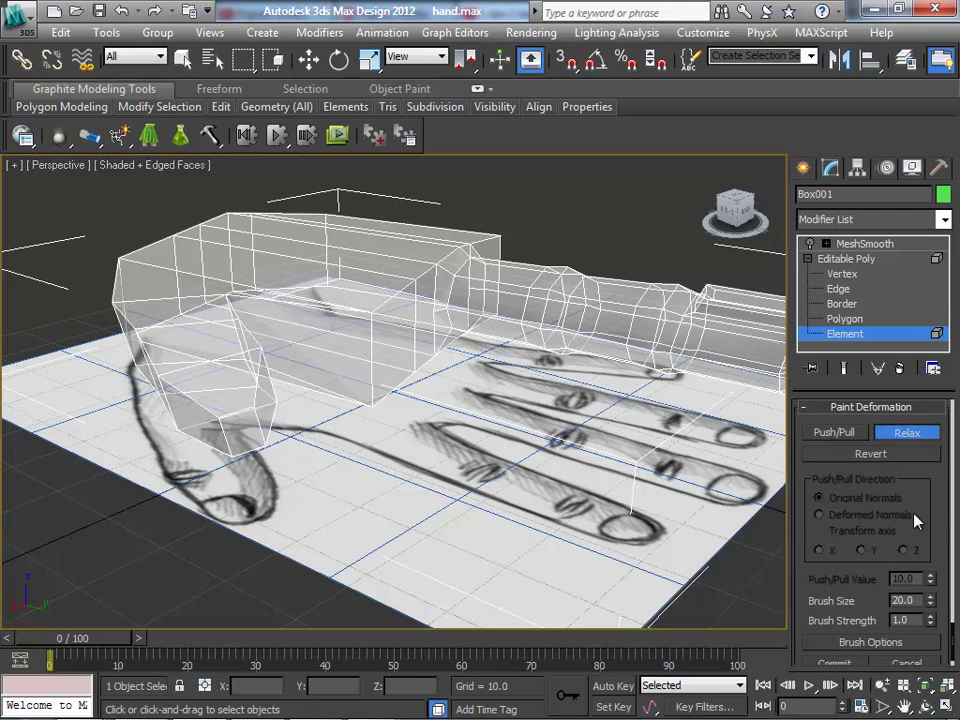
click(886, 439)
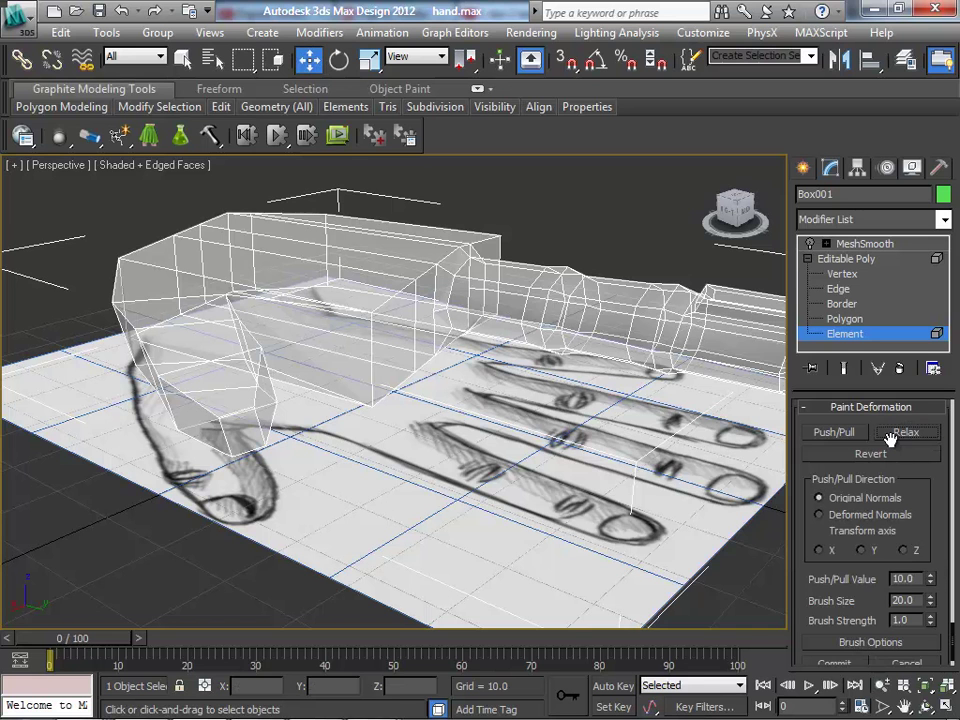
drag(929, 582, 931, 627)
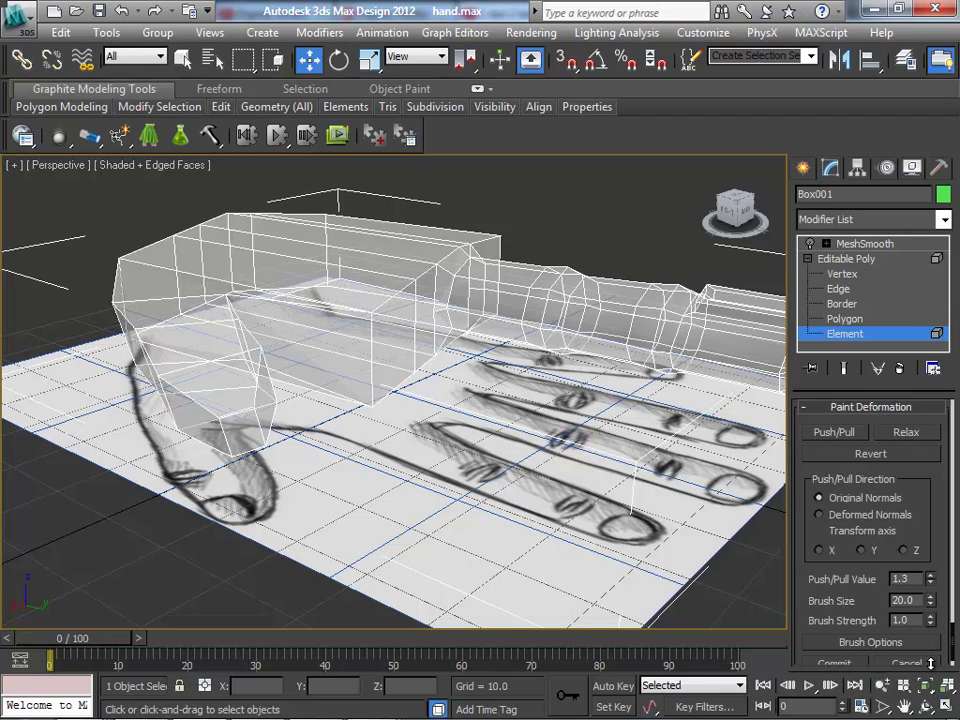
mouse_move(931, 671)
mouse_down()
mouse_move(930, 611)
mouse_move(934, 652)
mouse_up()
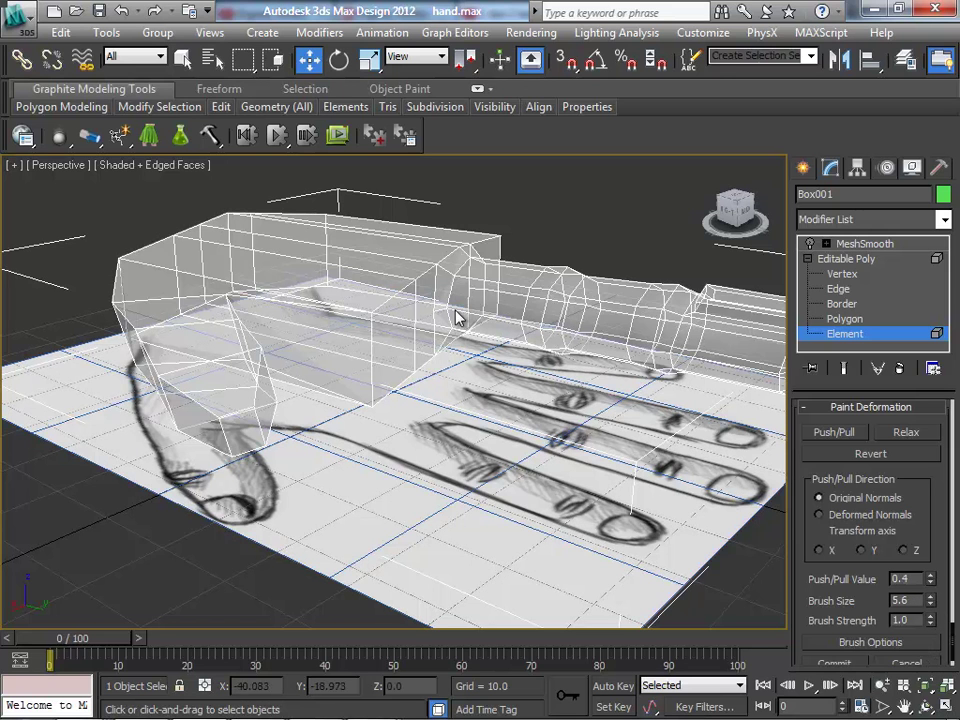
click(900, 436)
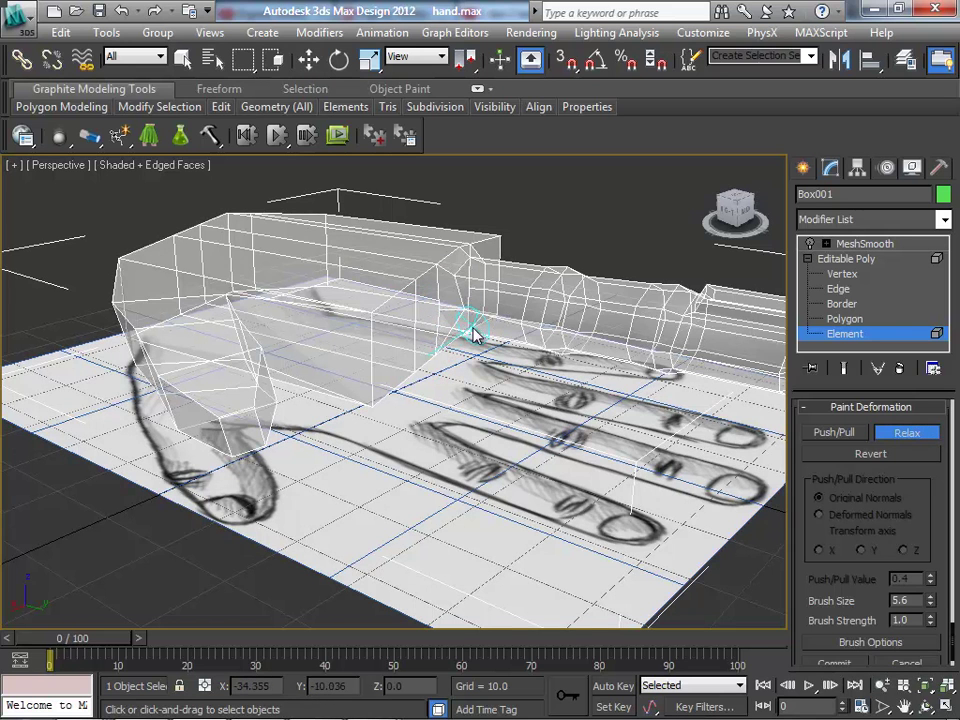
- Relax-paint the palm where the finger joins, then orbit to look down on the hand
drag(450, 312, 455, 270)
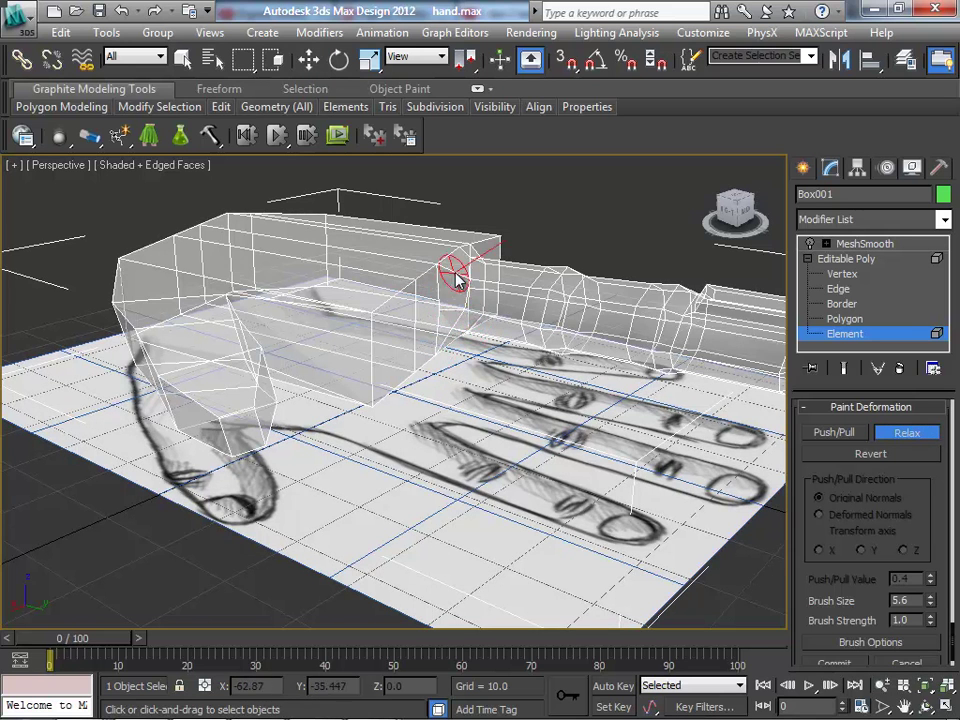
click(926, 706)
mouse_move(450, 380)
mouse_down()
mouse_move(333, 440)
mouse_move(326, 420)
mouse_move(339, 407)
mouse_up()
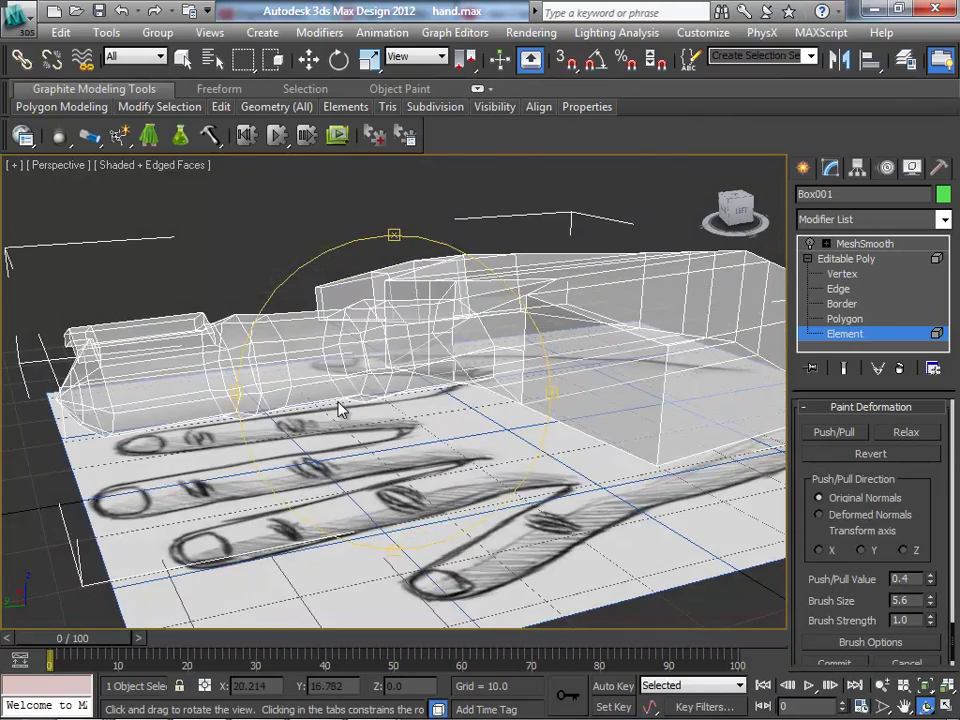
right_click(686, 446)
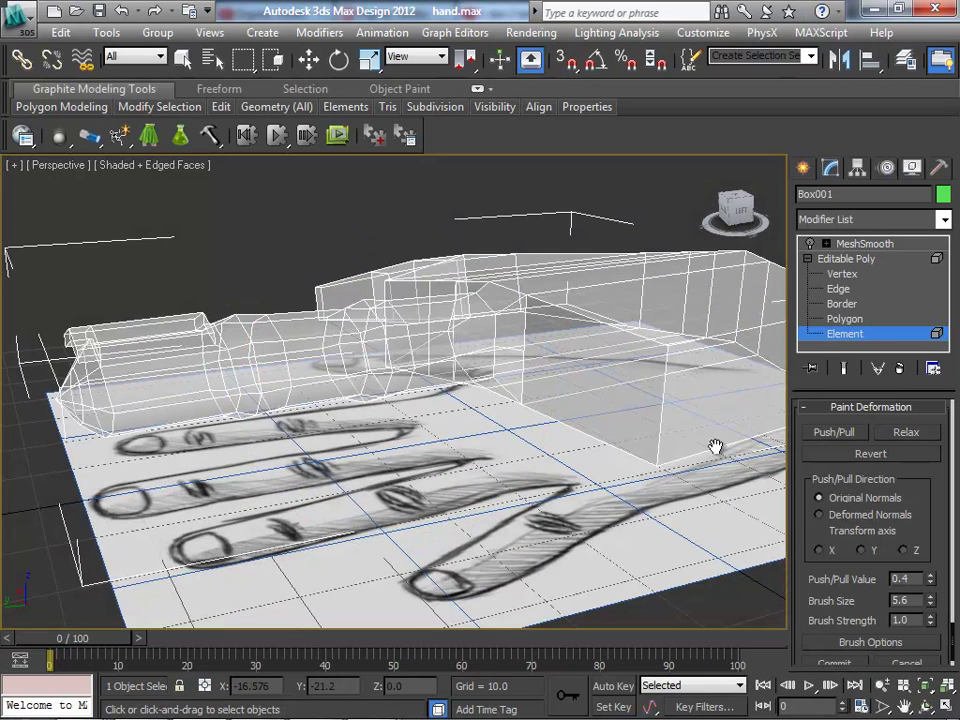
click(917, 700)
click(624, 334)
click(911, 703)
click(594, 321)
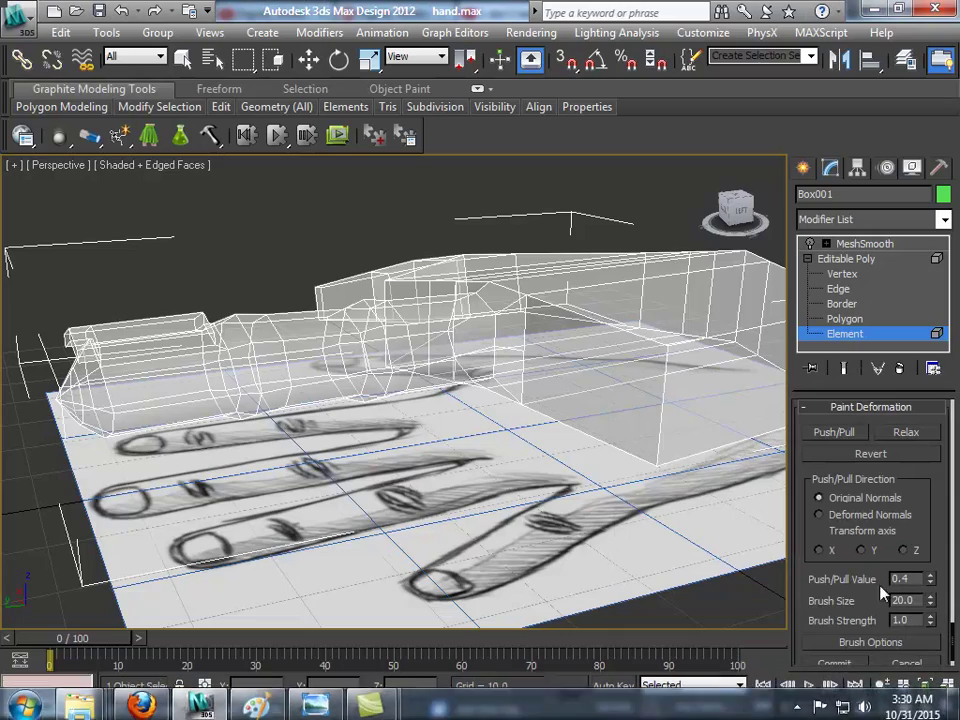
mouse_move(724, 568)
alt+middle_down()
mouse_move(561, 407)
mouse_move(617, 420)
mouse_move(489, 435)
alt+middle_up()
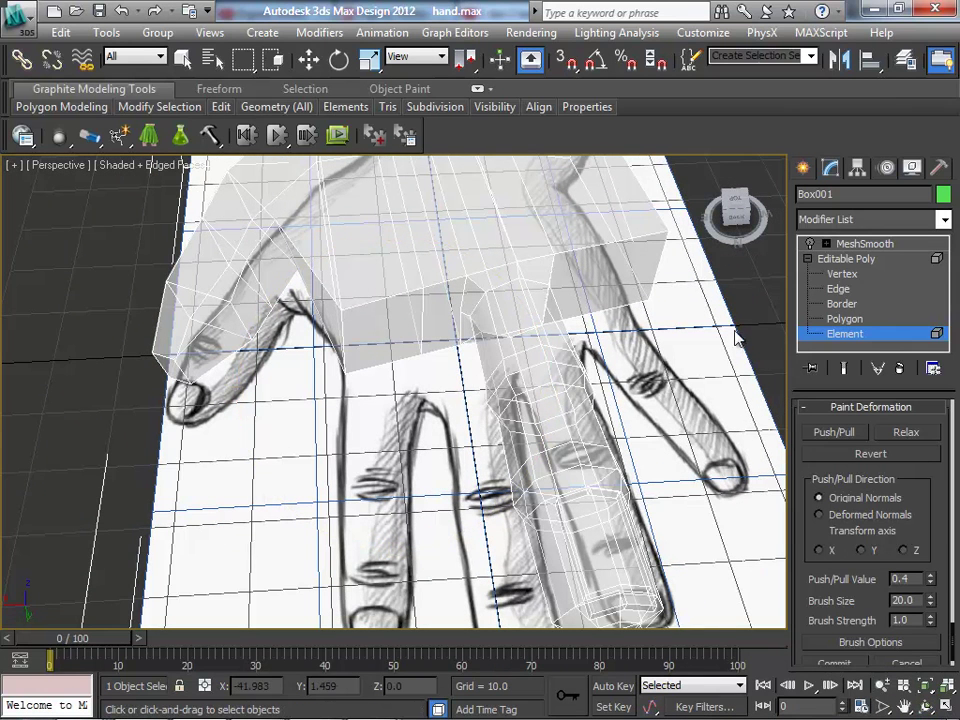
- Select an edge near the finger base, Ring it, and Connect a new edge loop
click(823, 288)
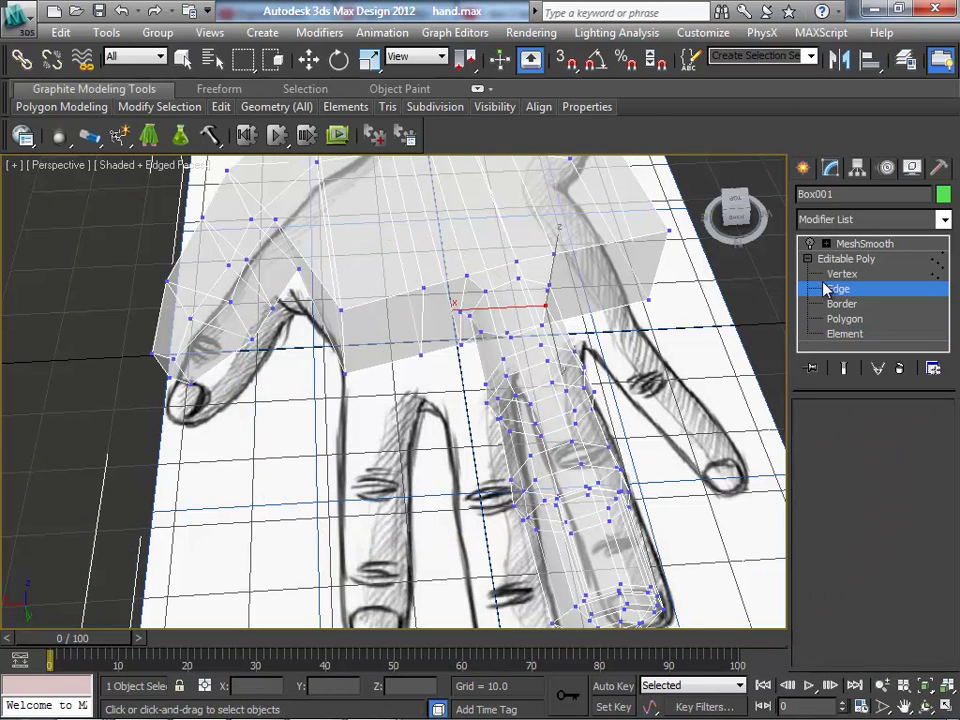
click(308, 59)
click(392, 294)
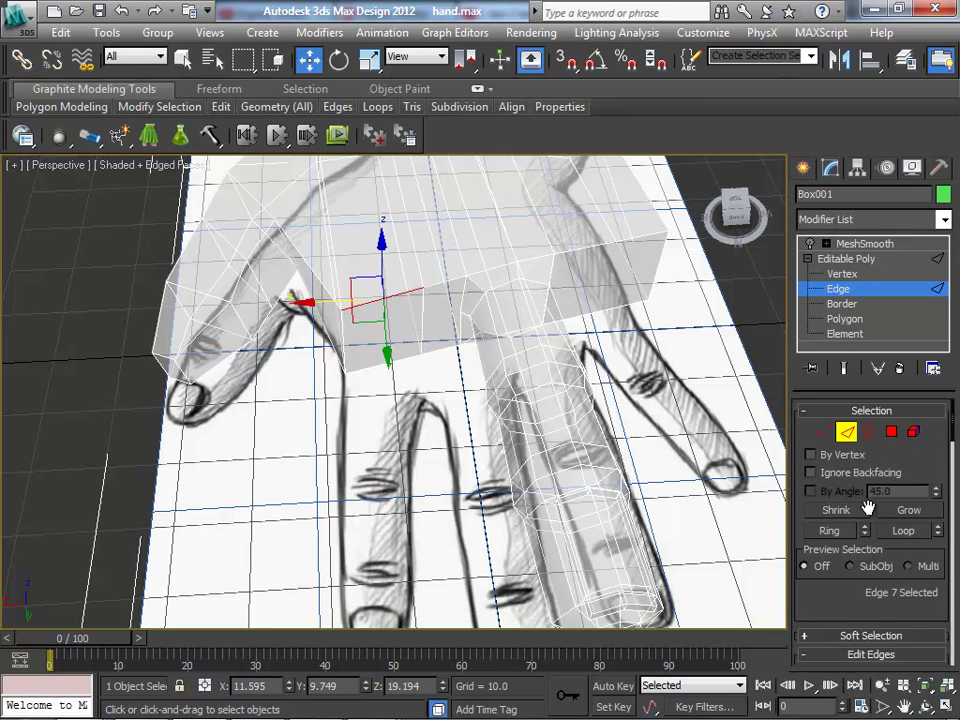
click(850, 534)
right_click(422, 290)
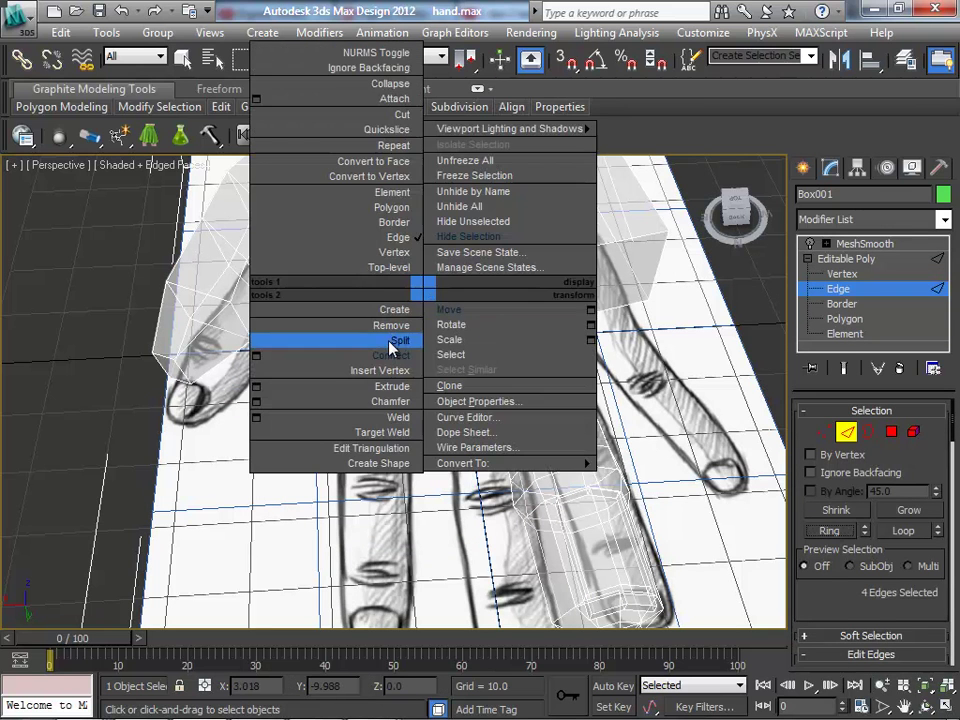
click(383, 351)
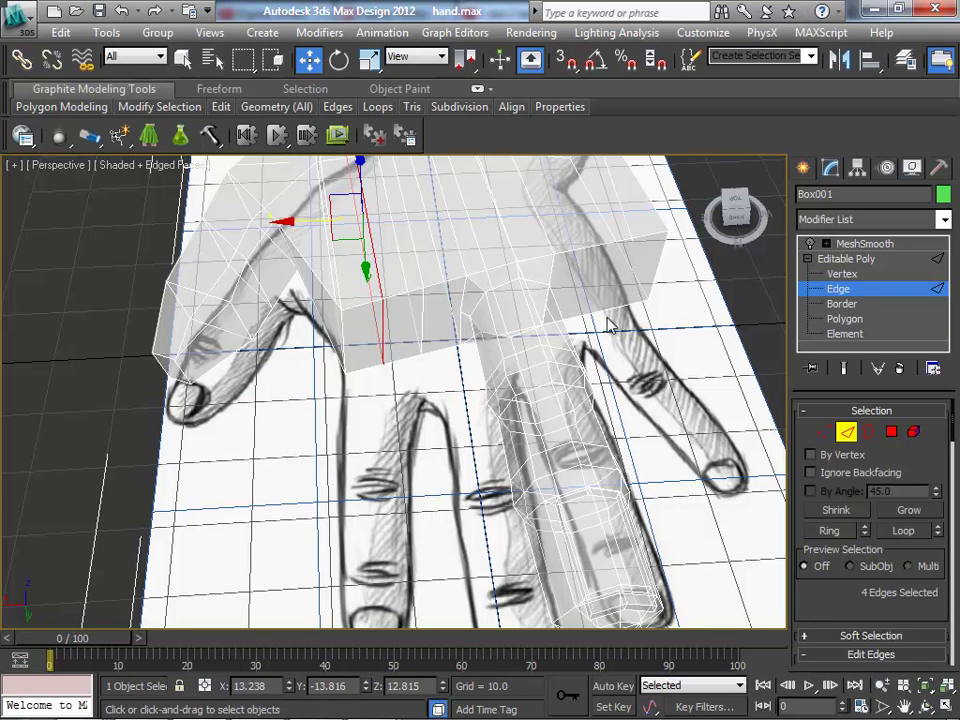
- At Polygon level, select the palm polygon where the finger attaches
click(893, 431)
click(366, 321)
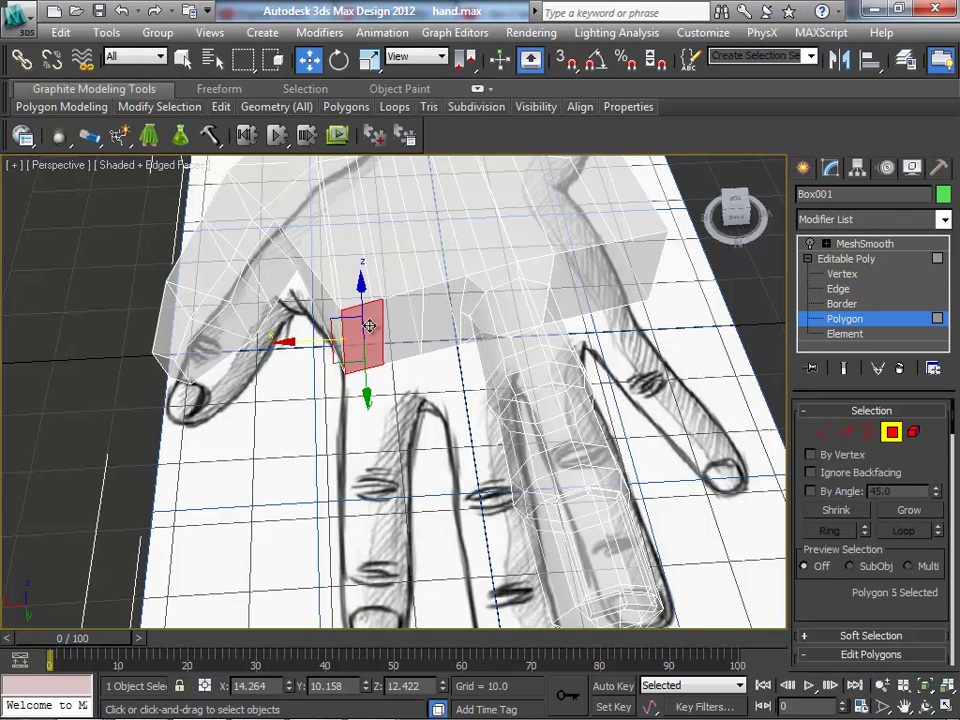
shift+click(398, 319)
click(401, 317)
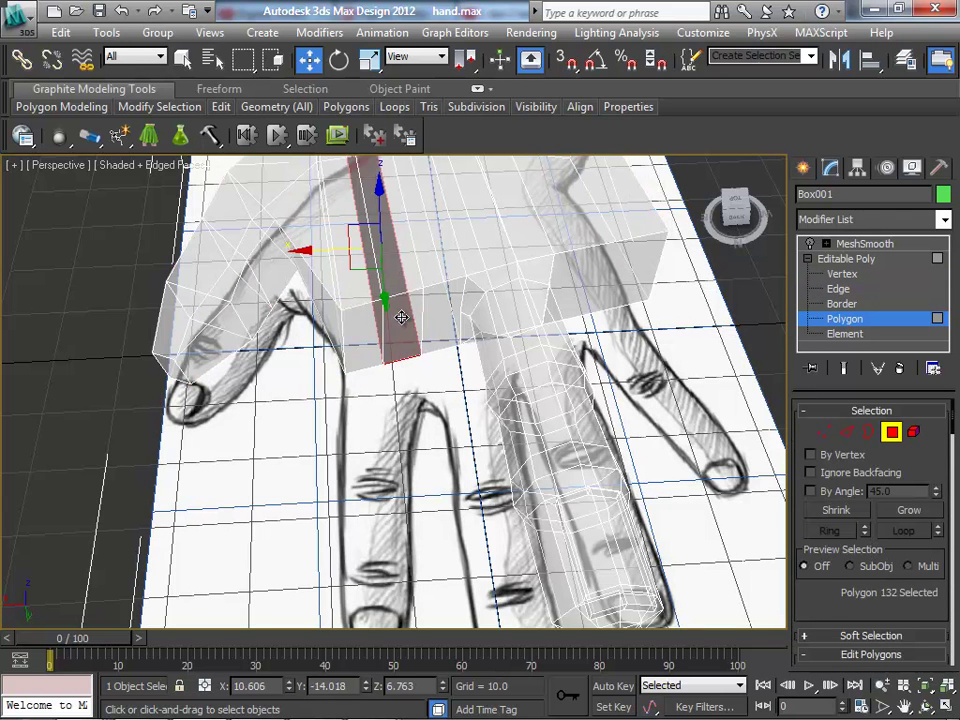
click(373, 326)
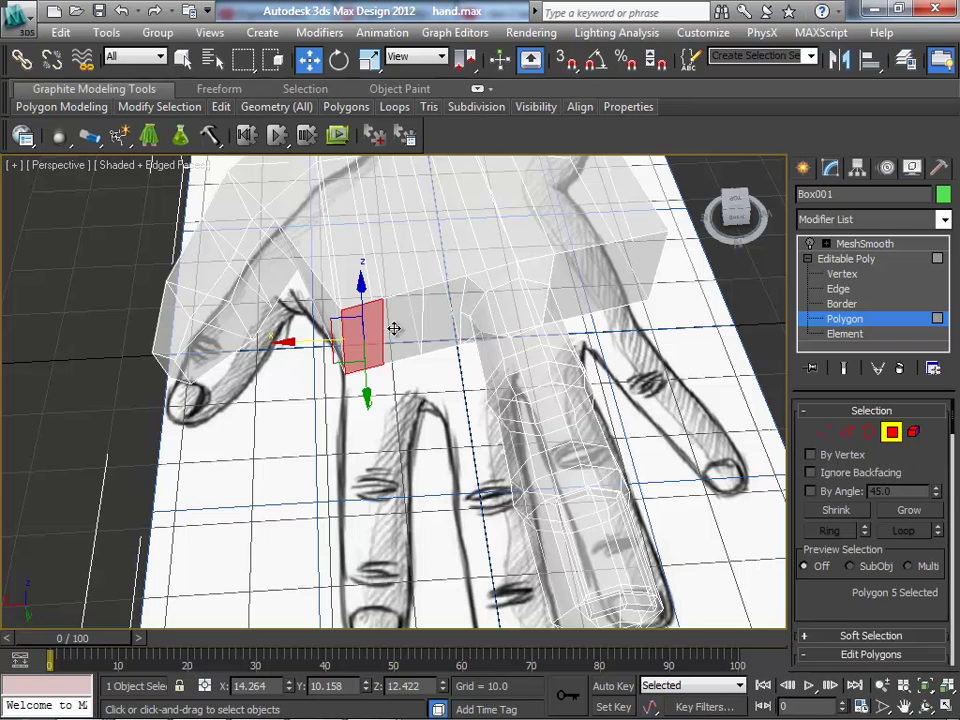
- Inset the two finger-base polygons by 1.595
ctrl+click(405, 328)
right_click(406, 316)
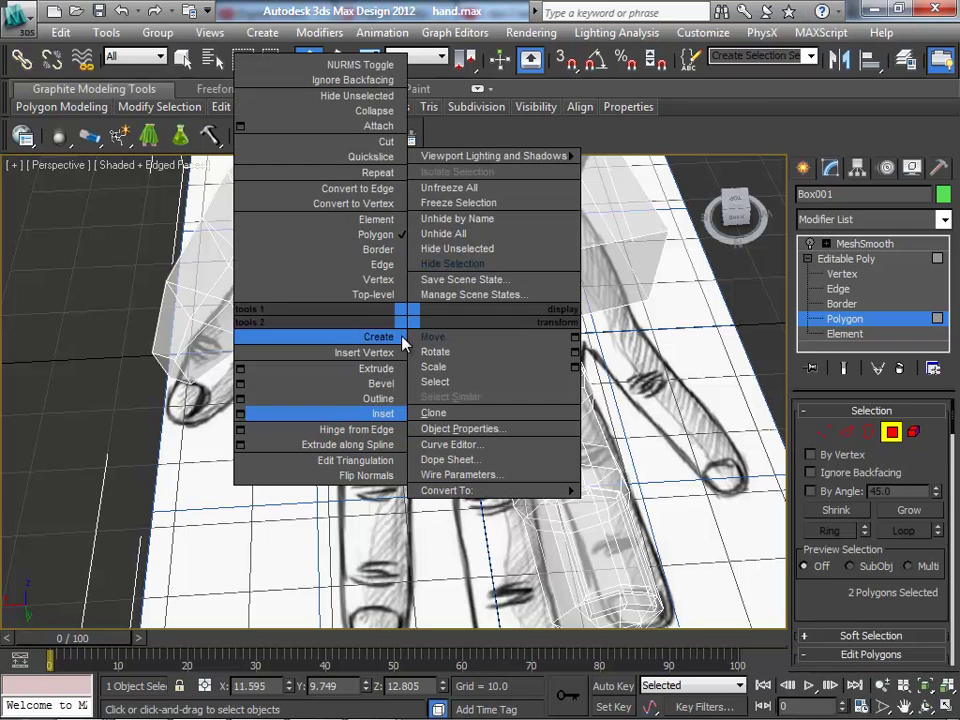
click(270, 413)
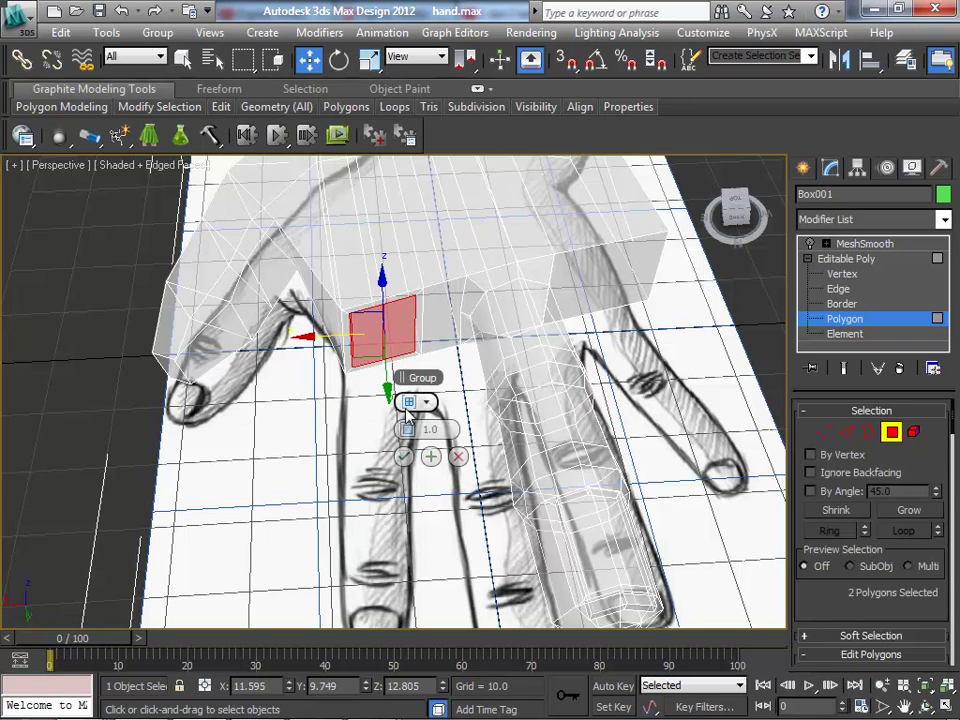
drag(405, 429, 410, 429)
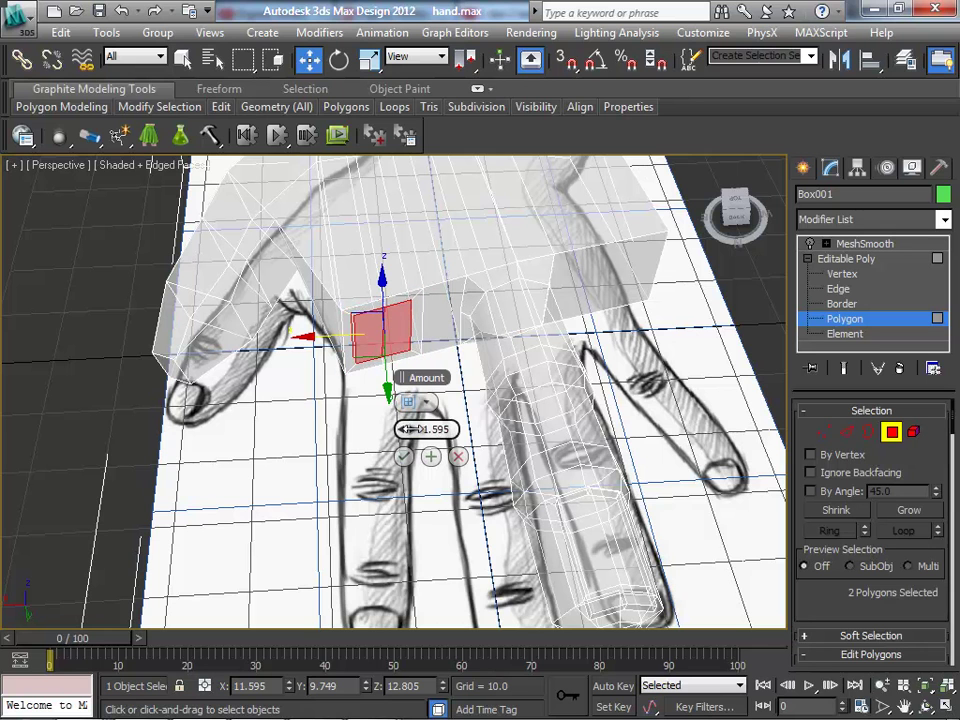
click(403, 456)
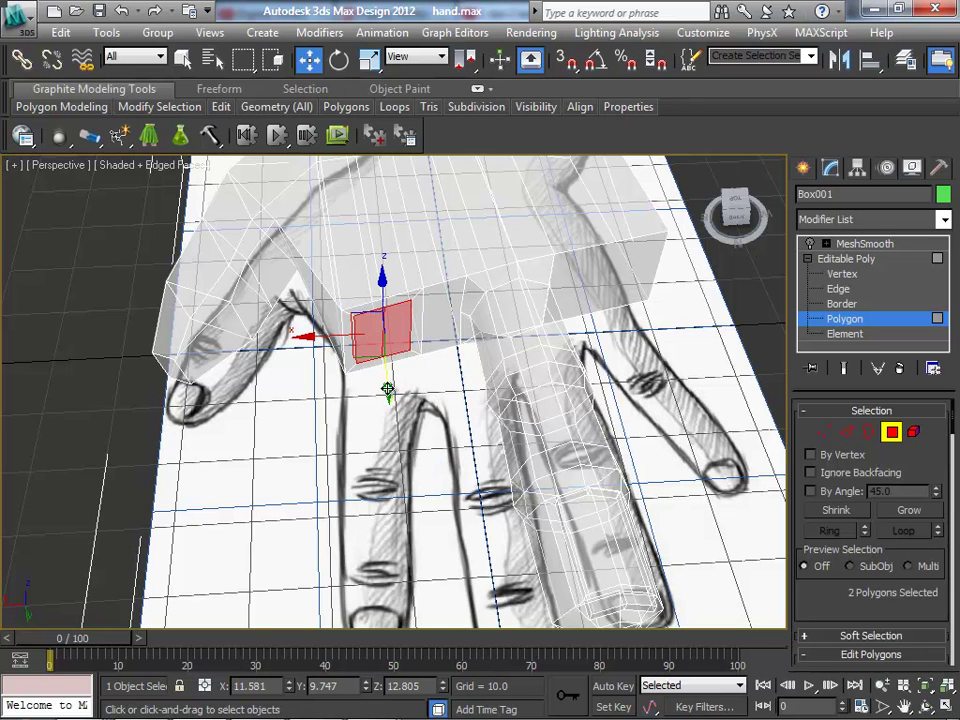
- Set Edit Geometry Constraints to None and nudge the inset polygons slightly
drag(388, 390, 392, 396)
right_click(392, 396)
scroll(825, 594, down, 2)
scroll(866, 527, down, 2)
scroll(906, 516, down, 2)
scroll(903, 532, down, 4)
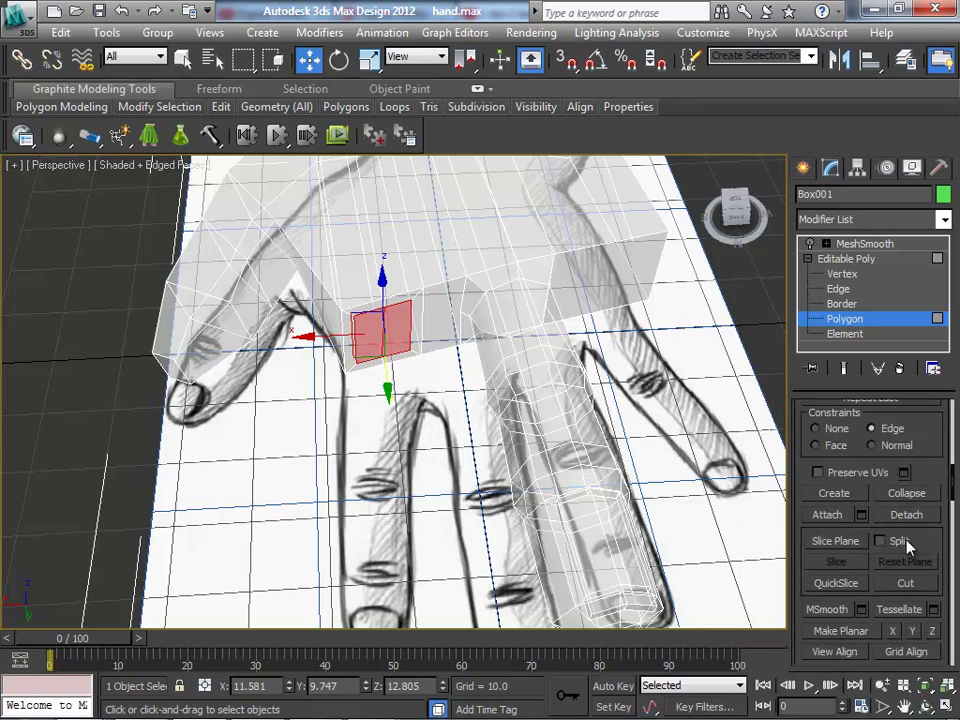
click(815, 428)
drag(388, 374, 393, 375)
- Unhide all objects, then hide the two right-hand green fingers
right_click(730, 290)
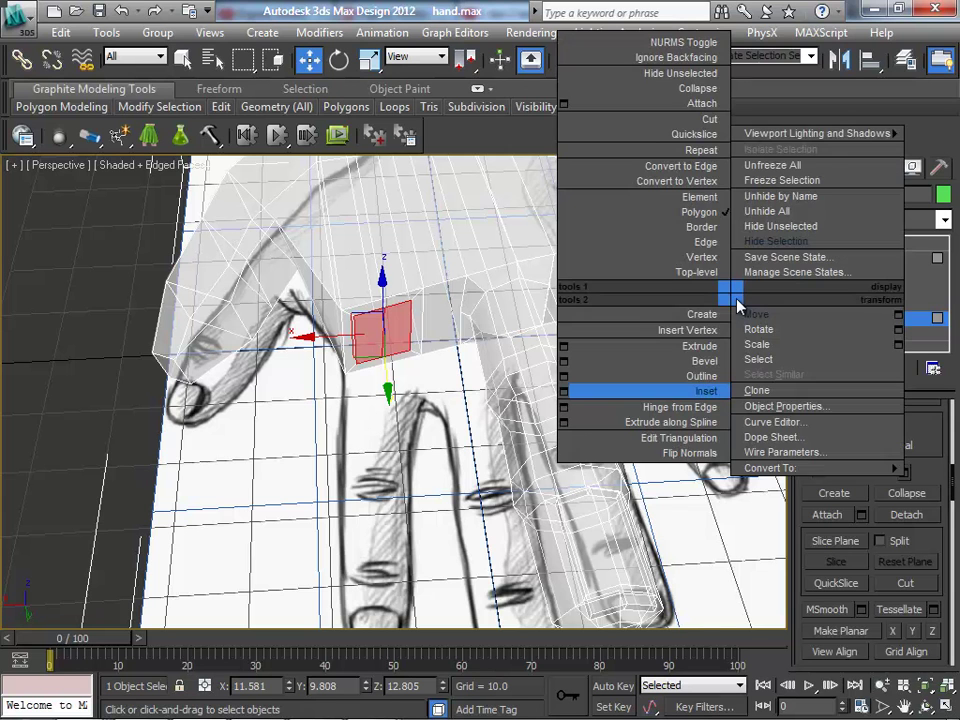
click(770, 211)
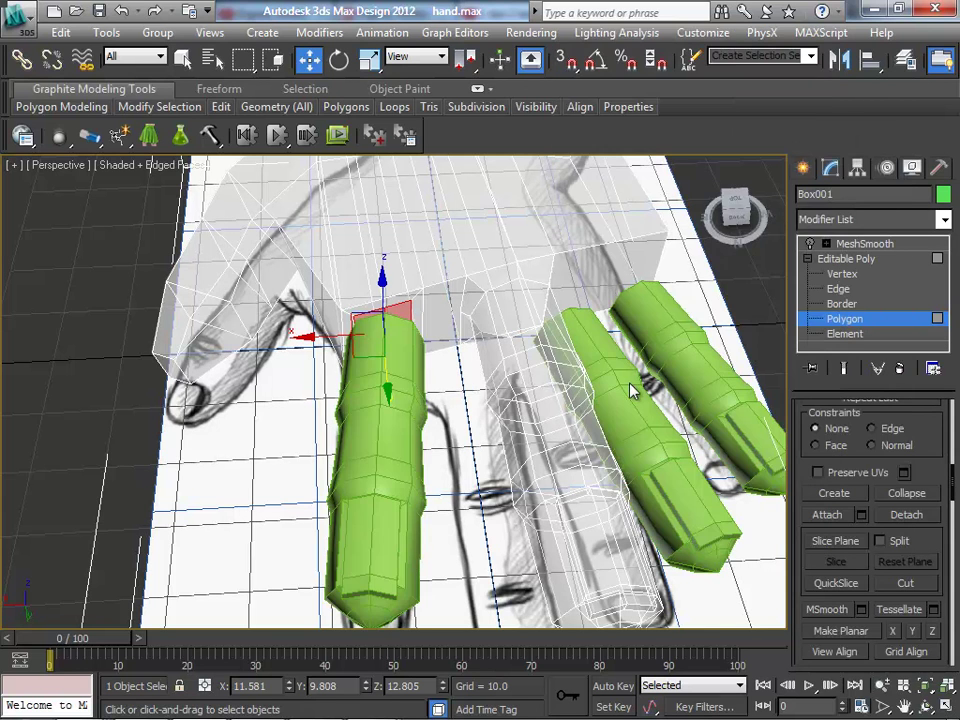
click(864, 244)
click(643, 400)
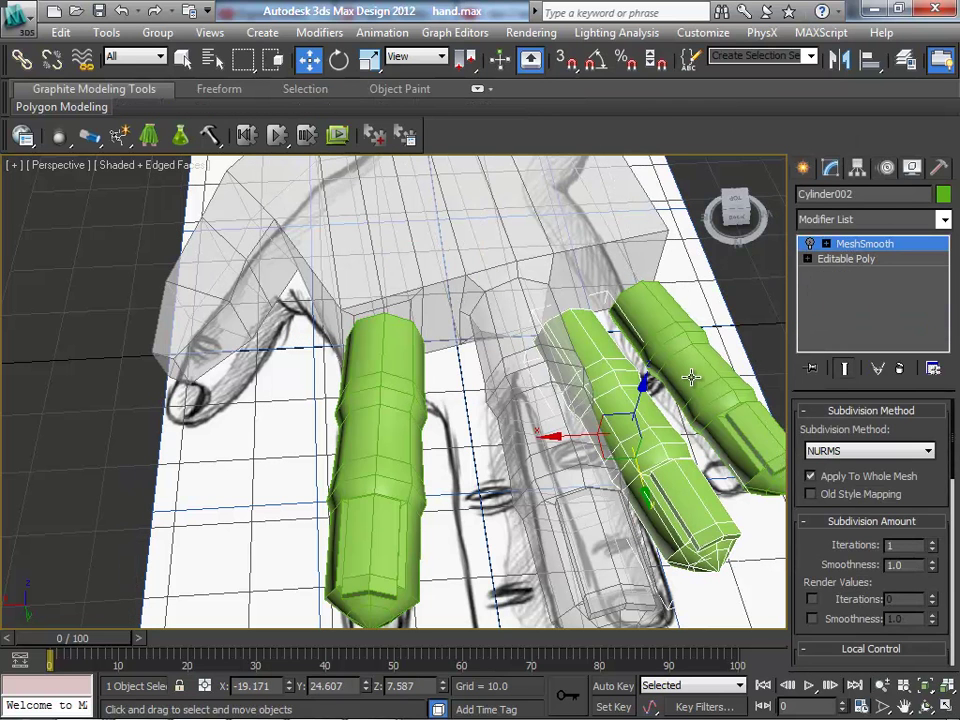
ctrl+click(690, 375)
right_click(690, 375)
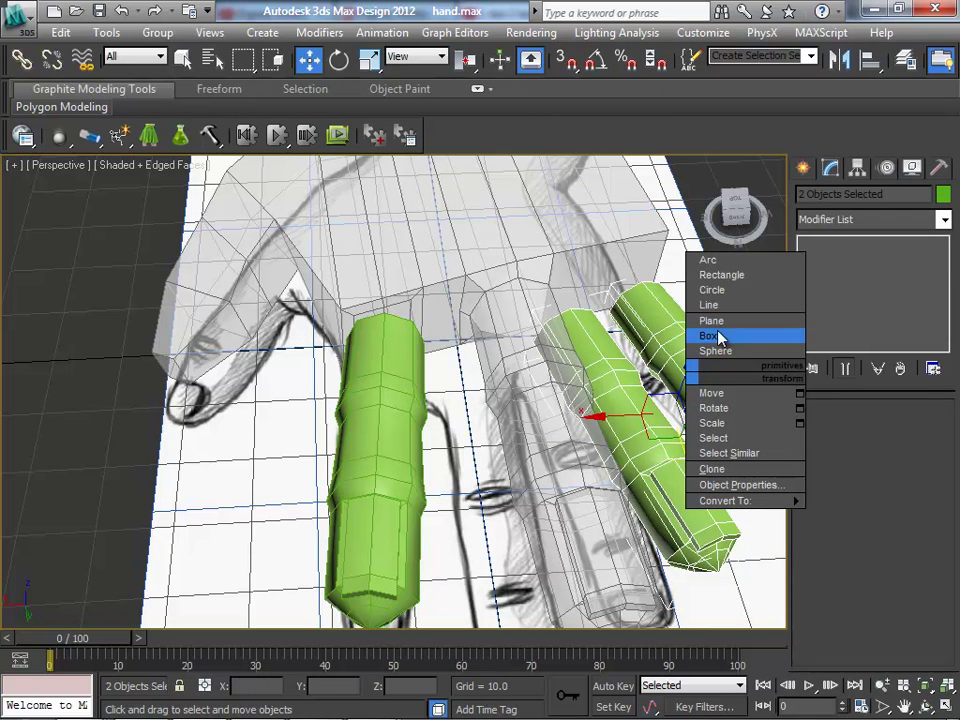
right_click(668, 330)
click(700, 276)
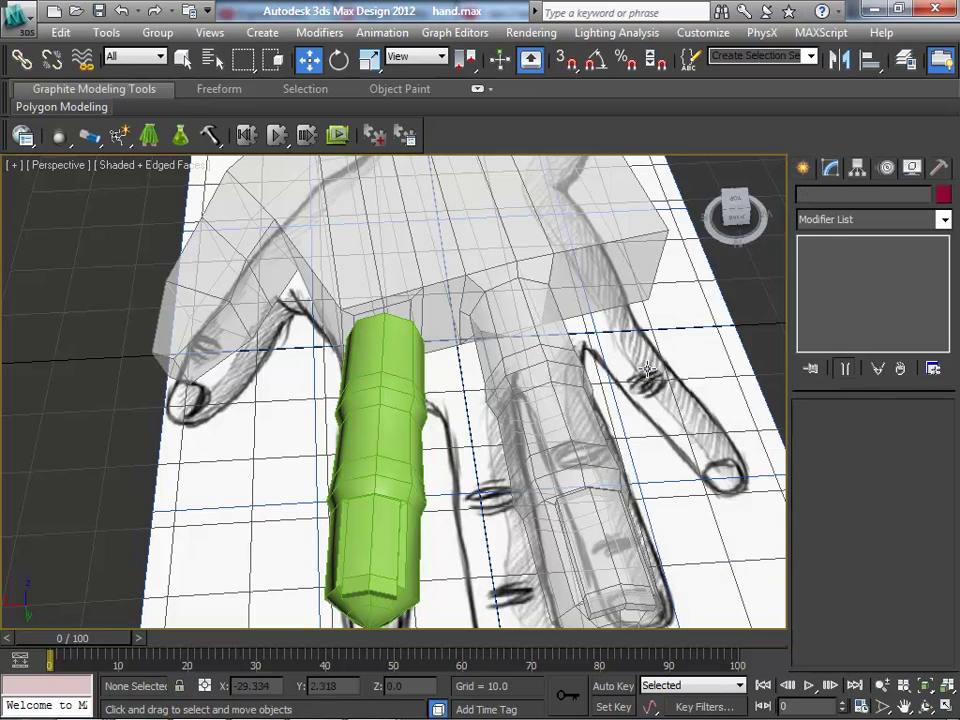
- Select finger cylinder Cylinder004 and orbit to a low side view along it
click(926, 708)
drag(525, 444, 545, 470)
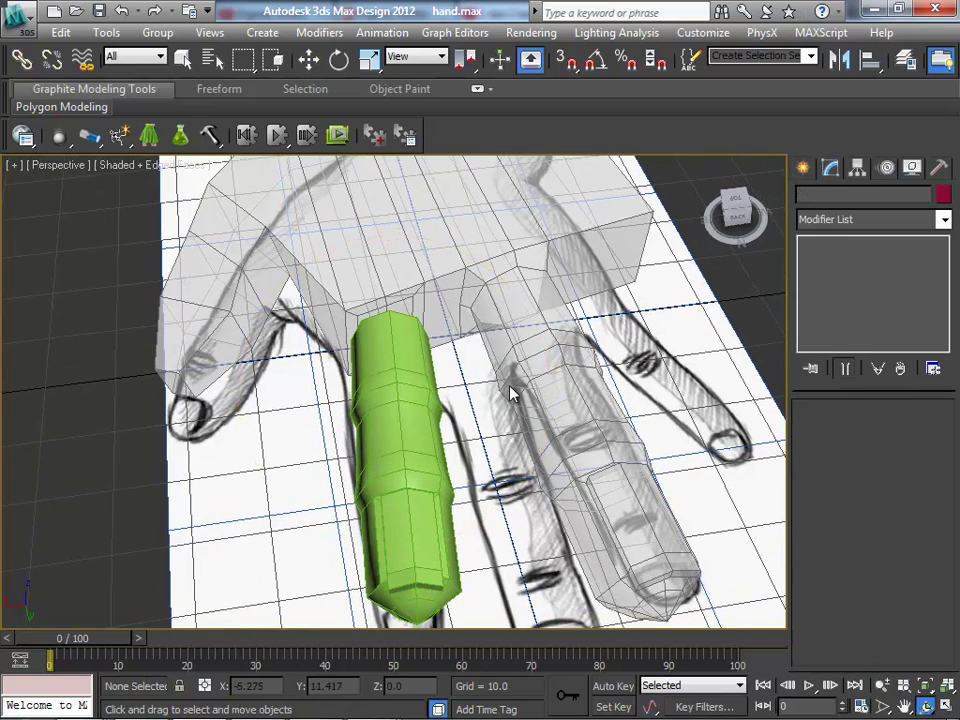
key(Escape)
click(448, 643)
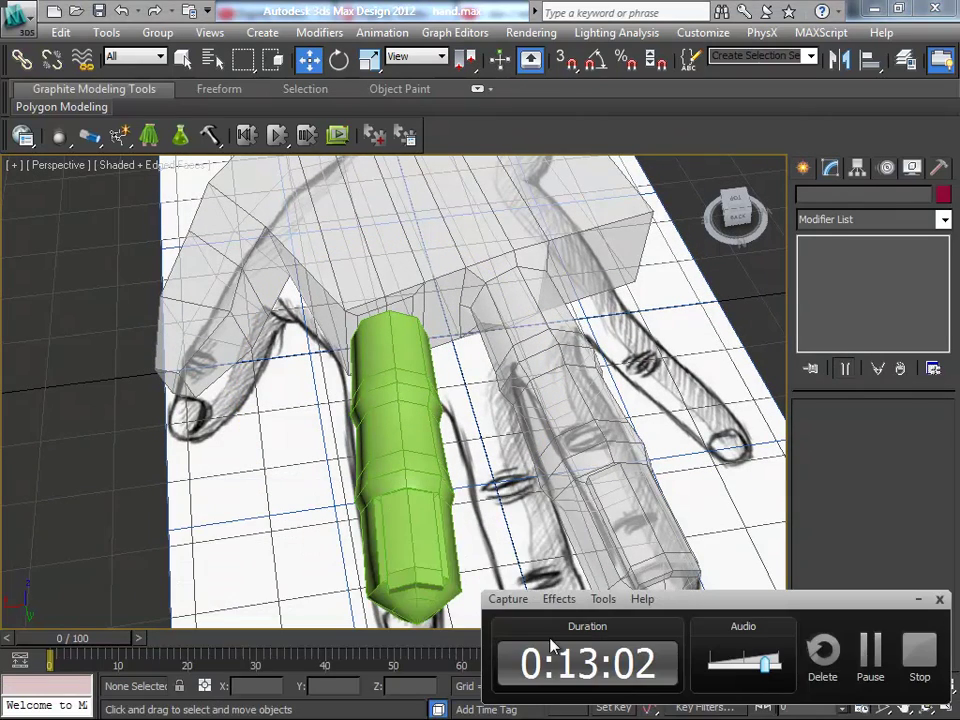
click(552, 472)
click(700, 470)
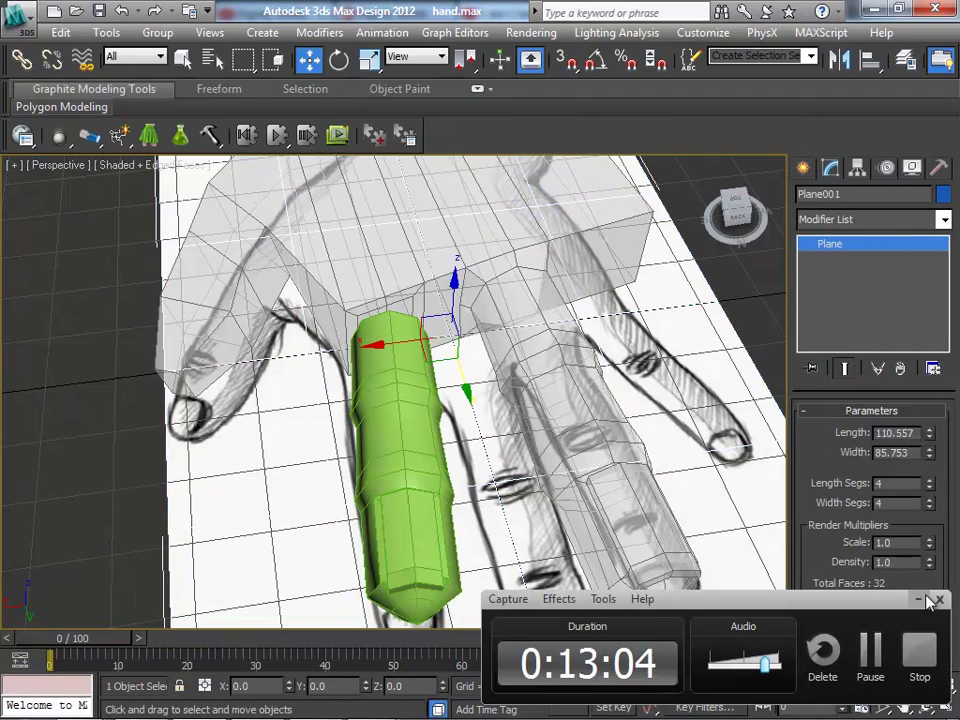
click(382, 374)
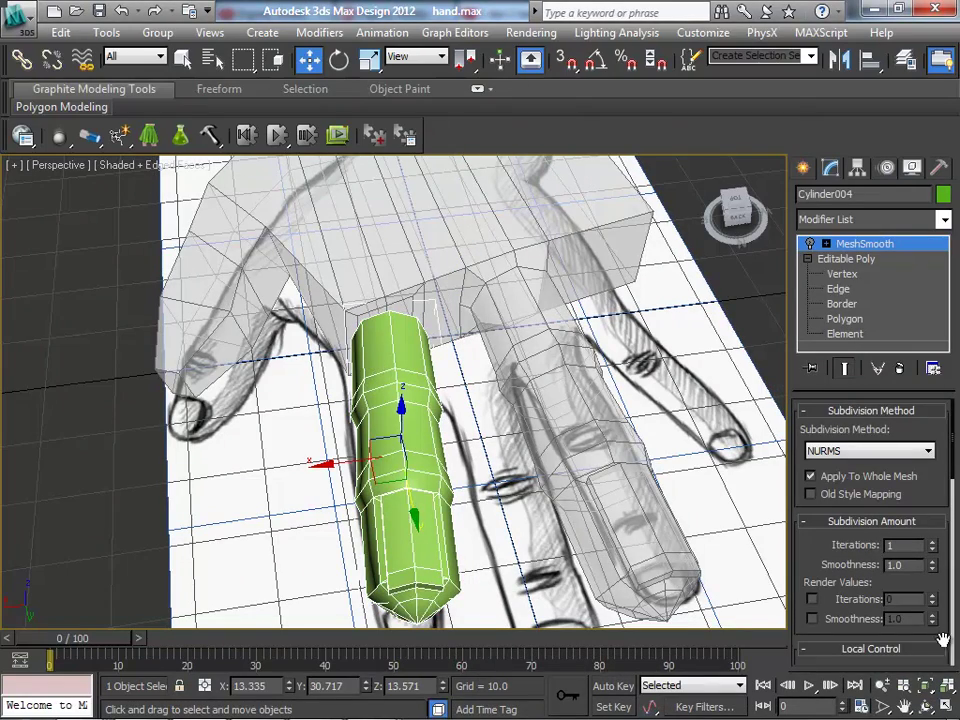
key(ctrl+r)
mouse_move(580, 474)
mouse_down()
mouse_move(596, 429)
mouse_move(414, 429)
mouse_move(547, 393)
mouse_move(572, 379)
mouse_move(581, 356)
mouse_move(521, 386)
mouse_up()
- Select Cylinder004's base polygon at Polygon level and grow the selection twice
key(w)
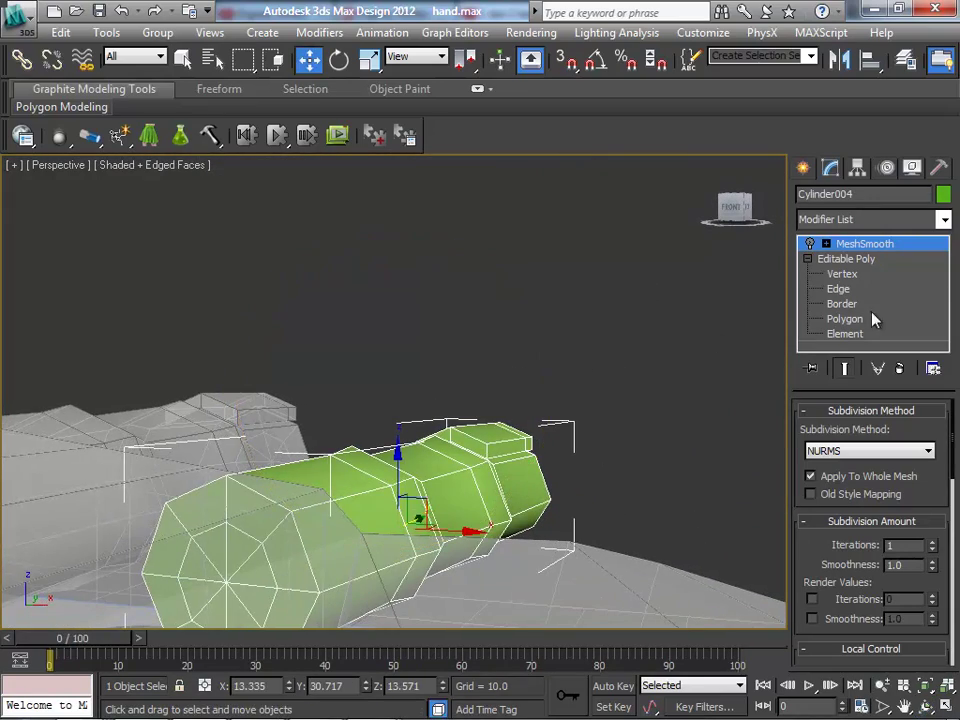
click(844, 318)
key(4)
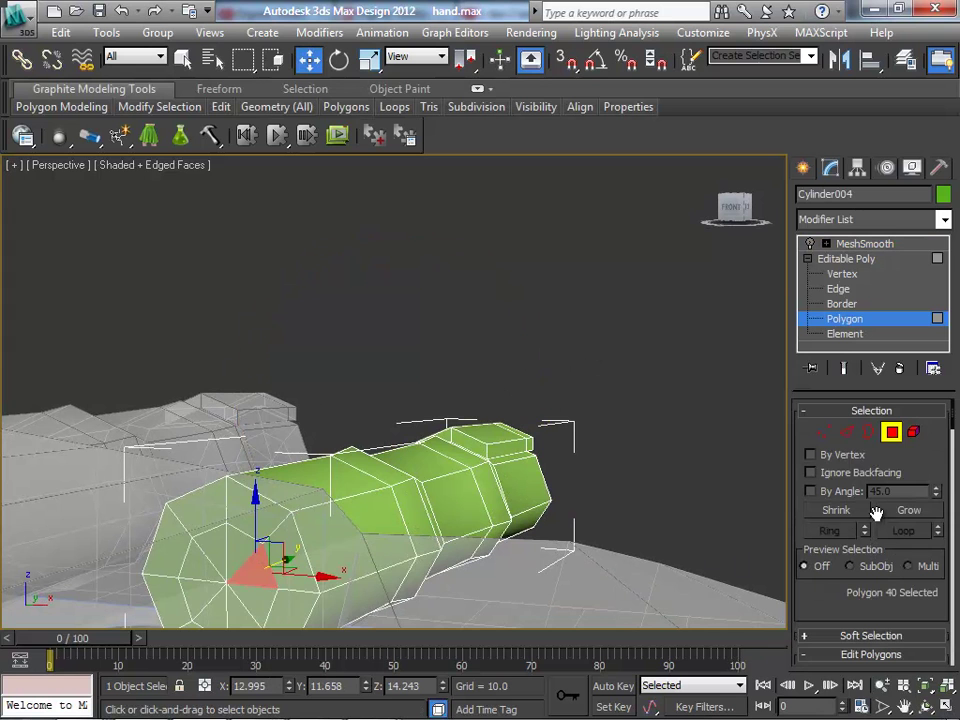
click(895, 512)
click(895, 512)
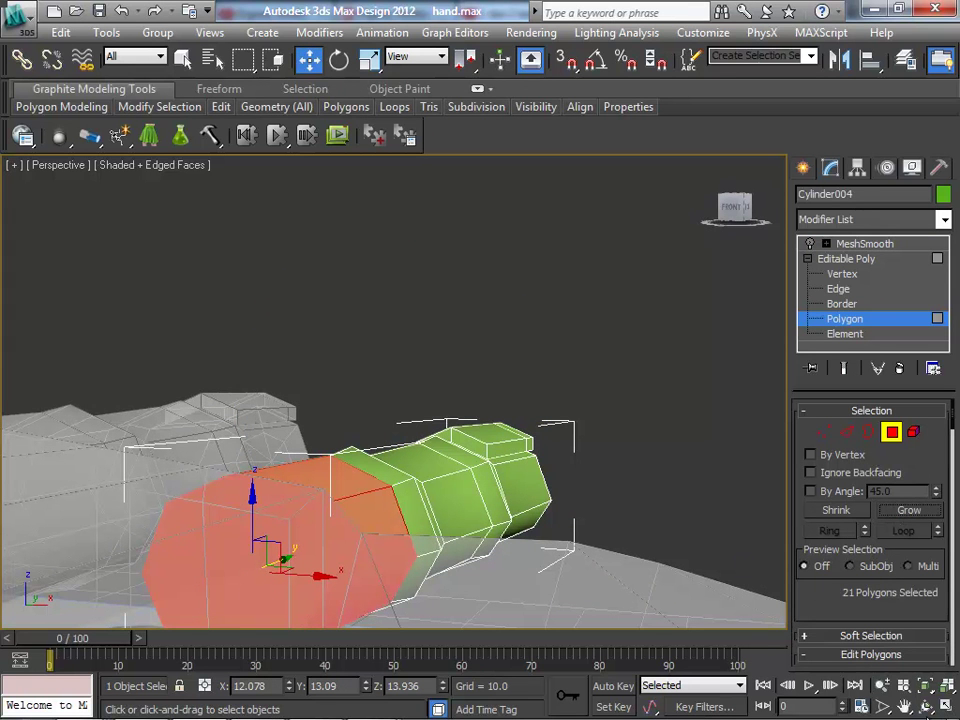
key(ctrl+r)
mouse_move(396, 454)
mouse_down()
mouse_move(343, 476)
mouse_move(336, 506)
mouse_up()
key(w)
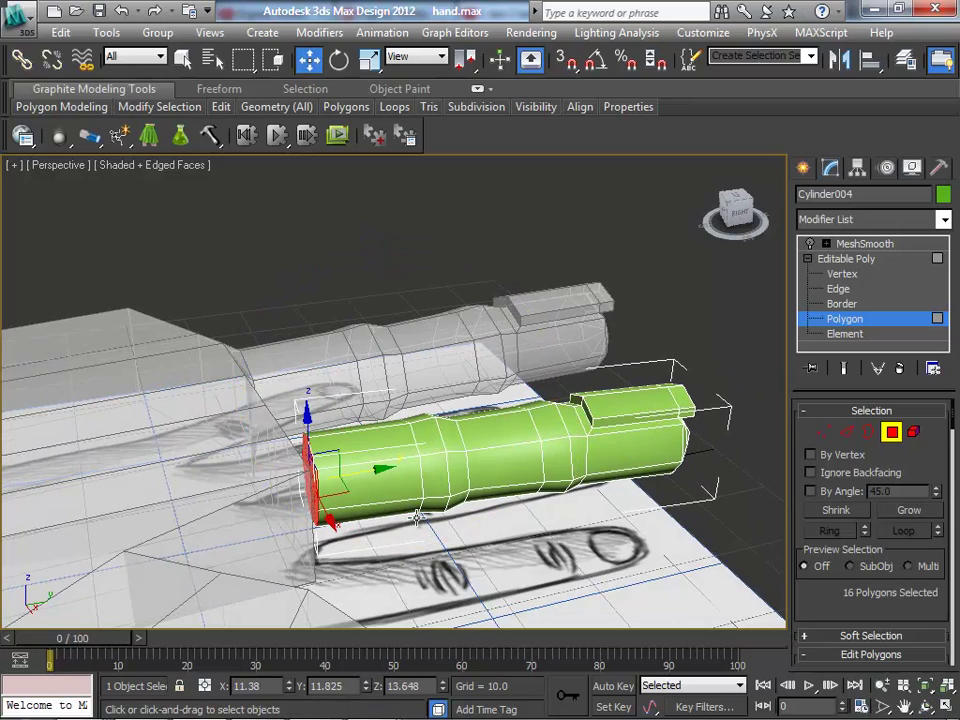
- Check the finger's end polygon, return to MeshSmooth, and delete the hand mesh
click(565, 505)
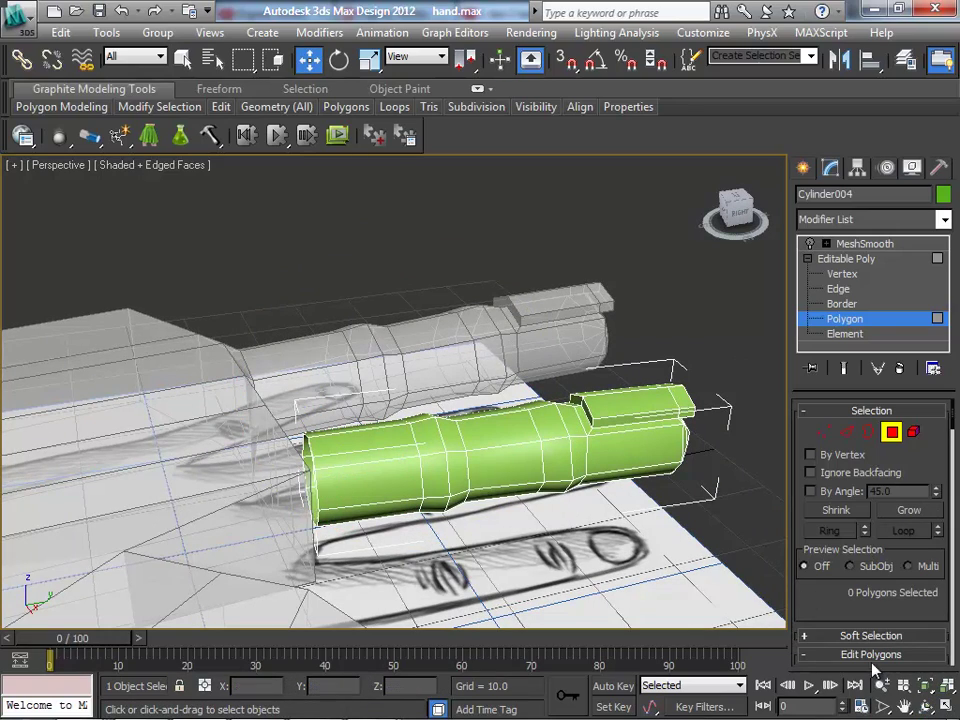
key(ctrl+r)
mouse_move(508, 461)
mouse_down()
mouse_move(393, 462)
mouse_move(310, 340)
mouse_up()
key(Escape)
click(393, 362)
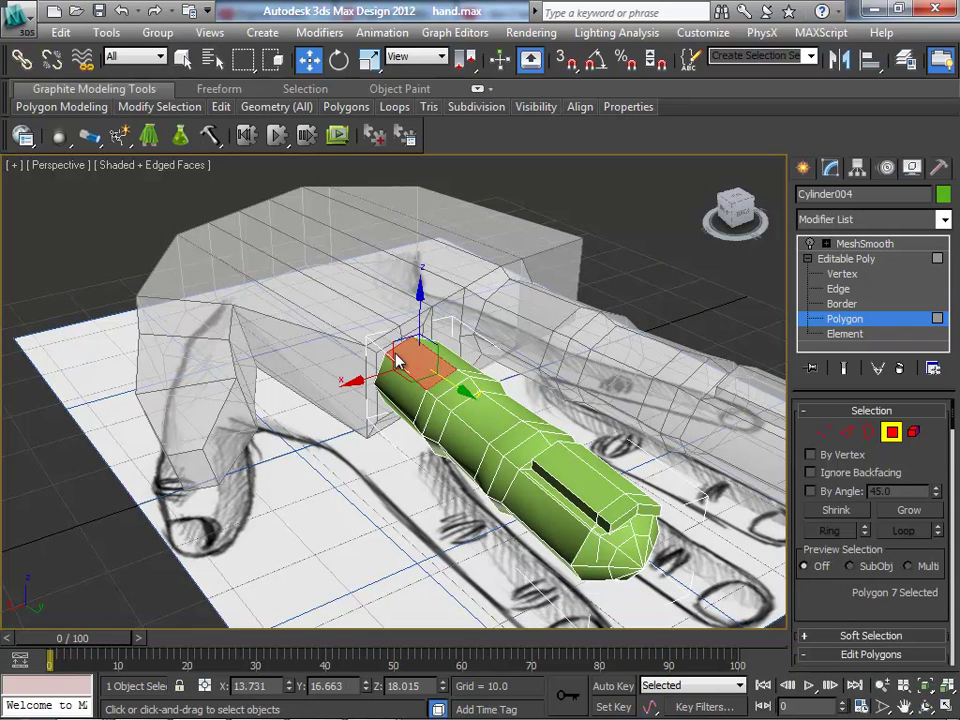
click(383, 353)
click(860, 244)
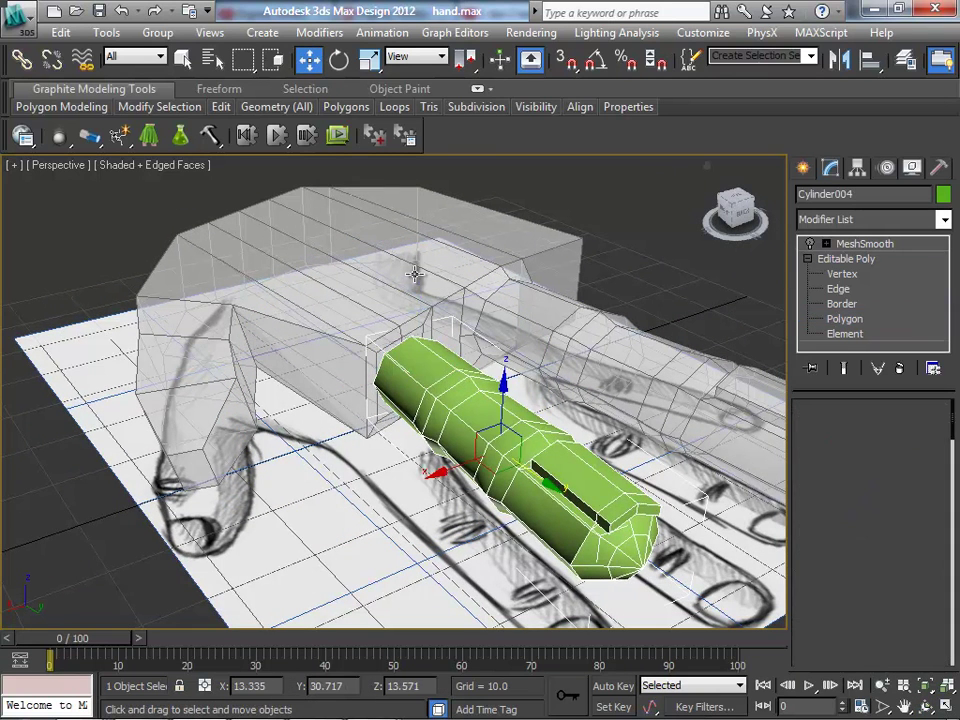
key(Delete)
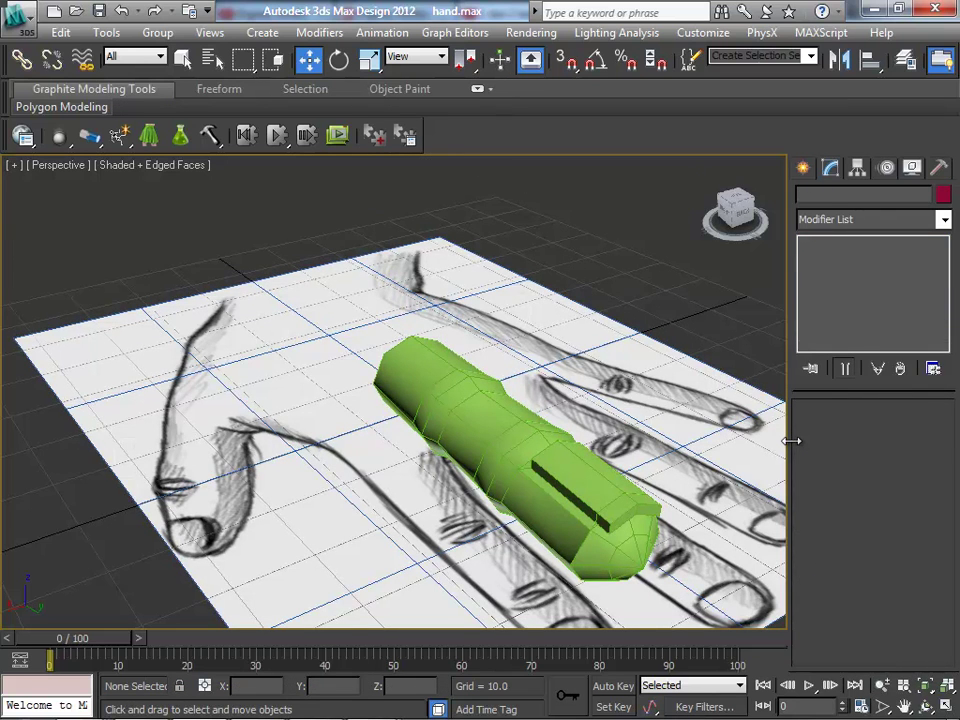
- Undo the deletion to restore the hand mesh and zoom in on the finger base
key(ctrl+z)
click(843, 318)
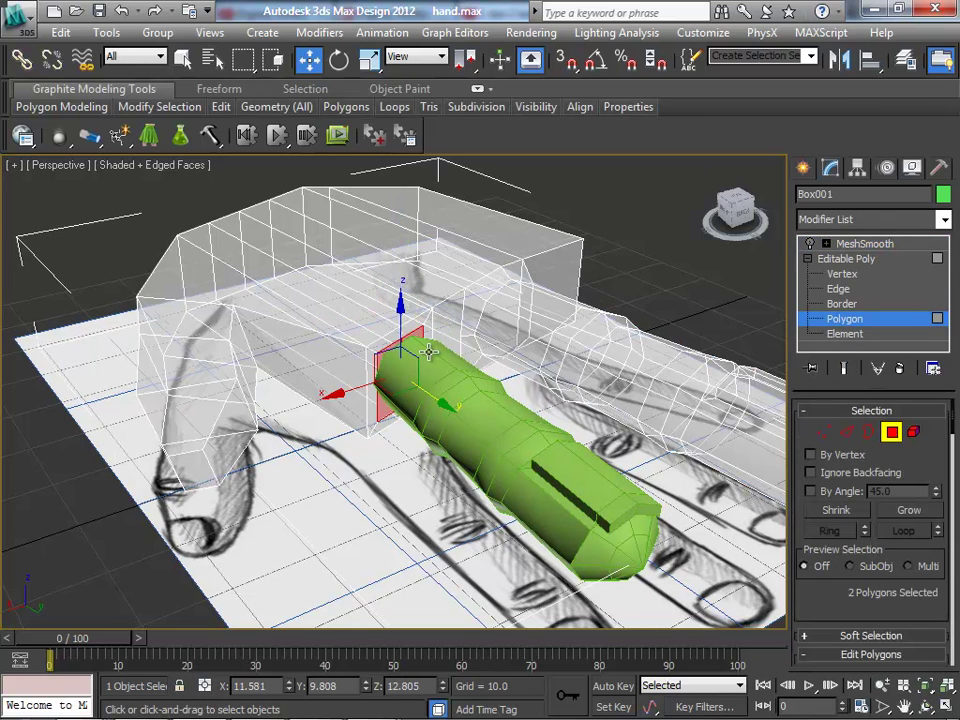
click(429, 352)
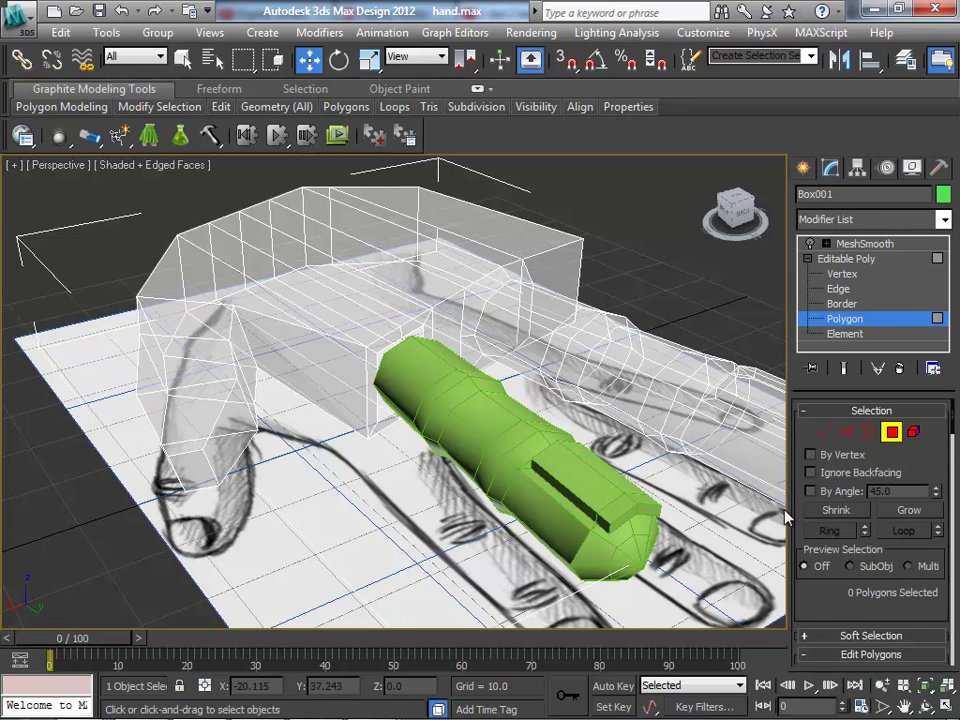
click(907, 705)
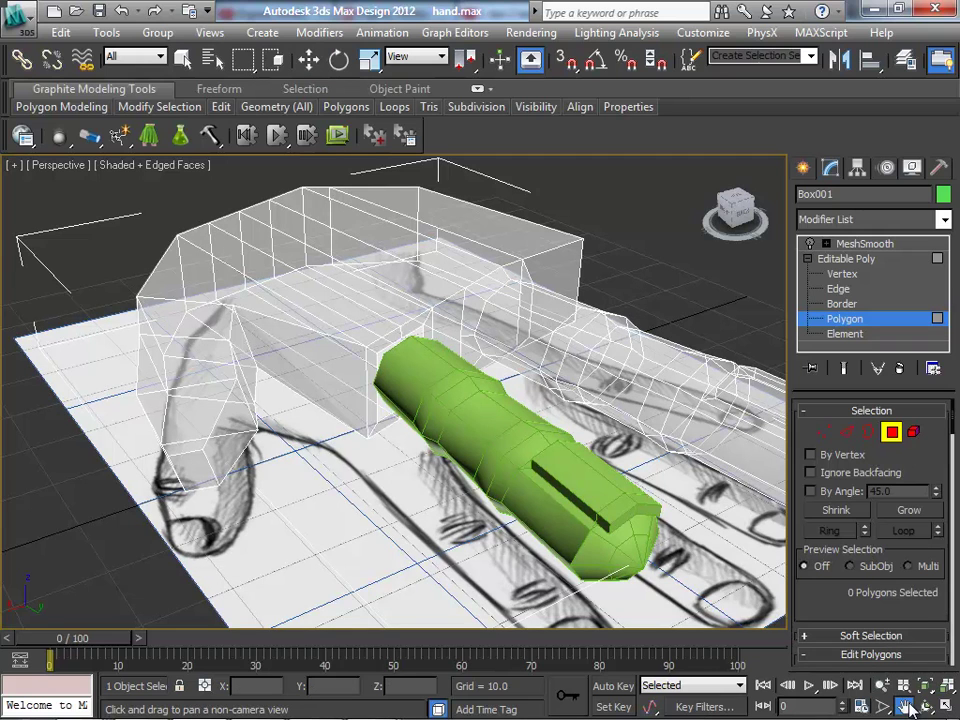
scroll(371, 400, up, 1)
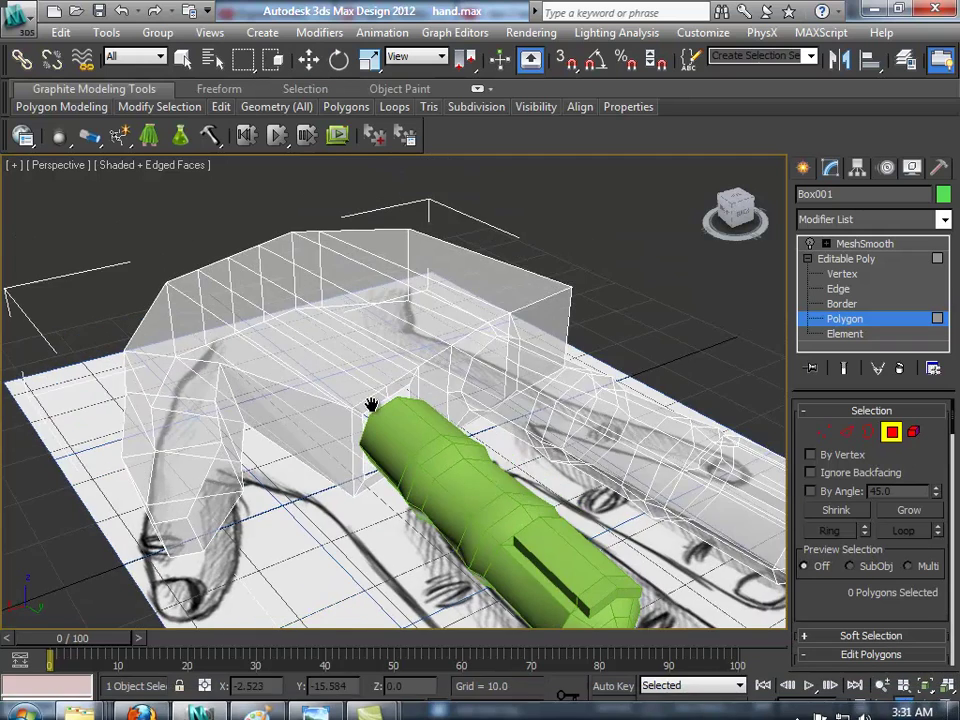
scroll(371, 399, up, 2)
scroll(389, 378, up, 2)
key(w)
- Select the finger-base polygon and then the whole hand element on Box001
click(437, 313)
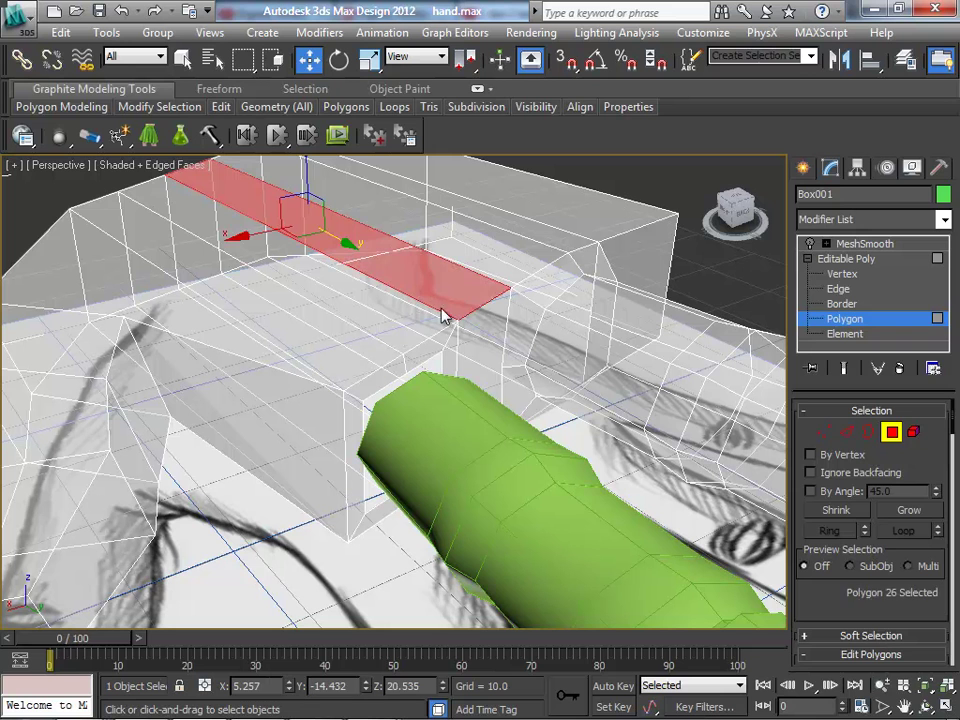
click(838, 249)
click(845, 318)
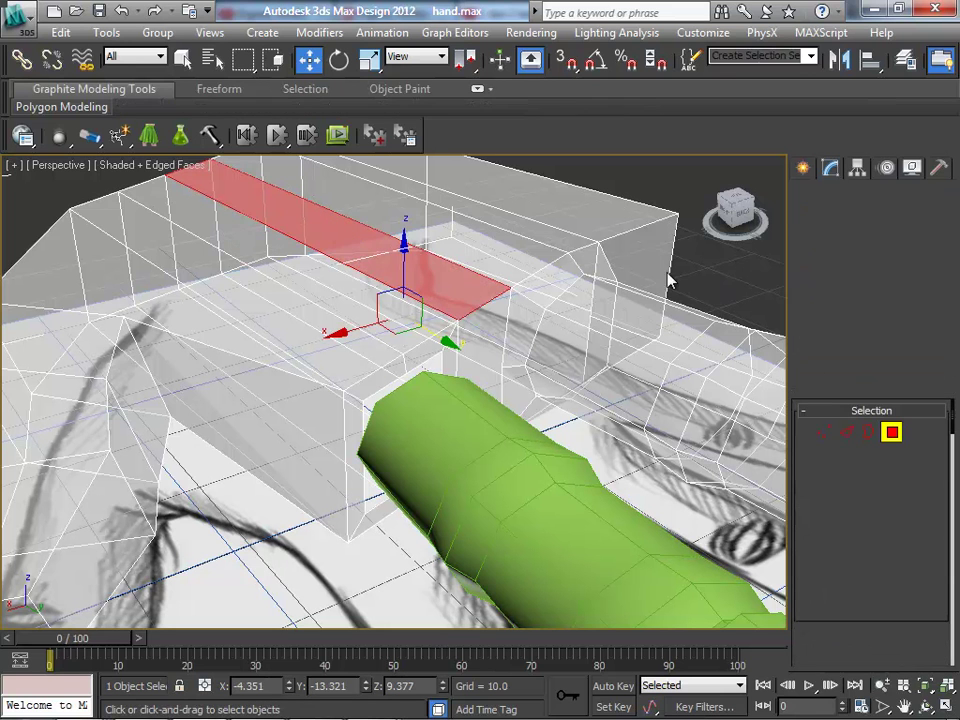
click(500, 245)
click(866, 336)
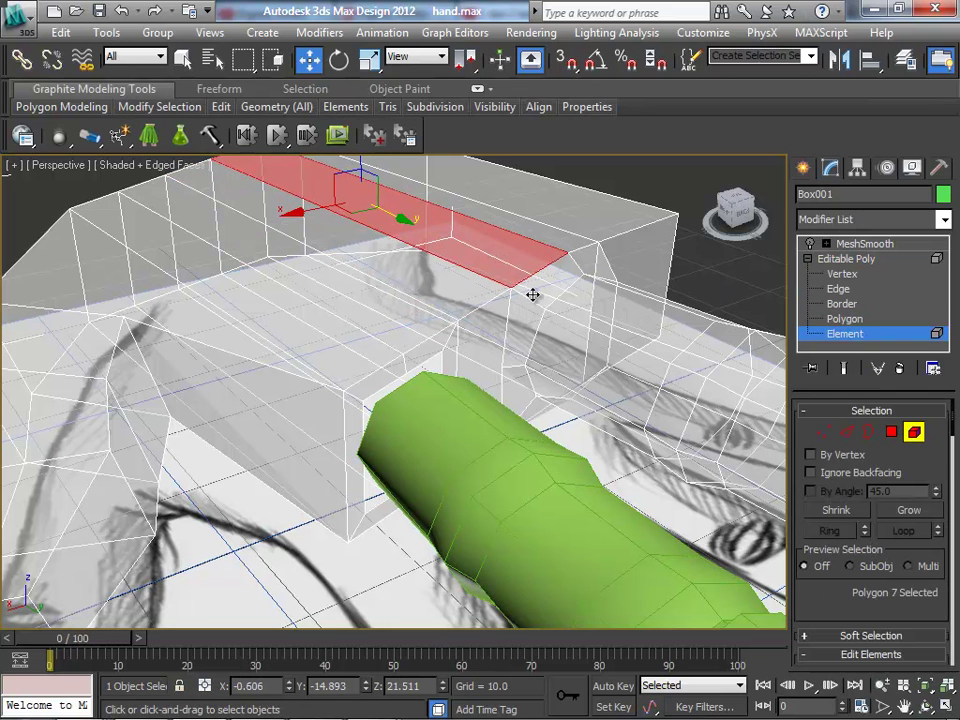
click(498, 282)
click(730, 275)
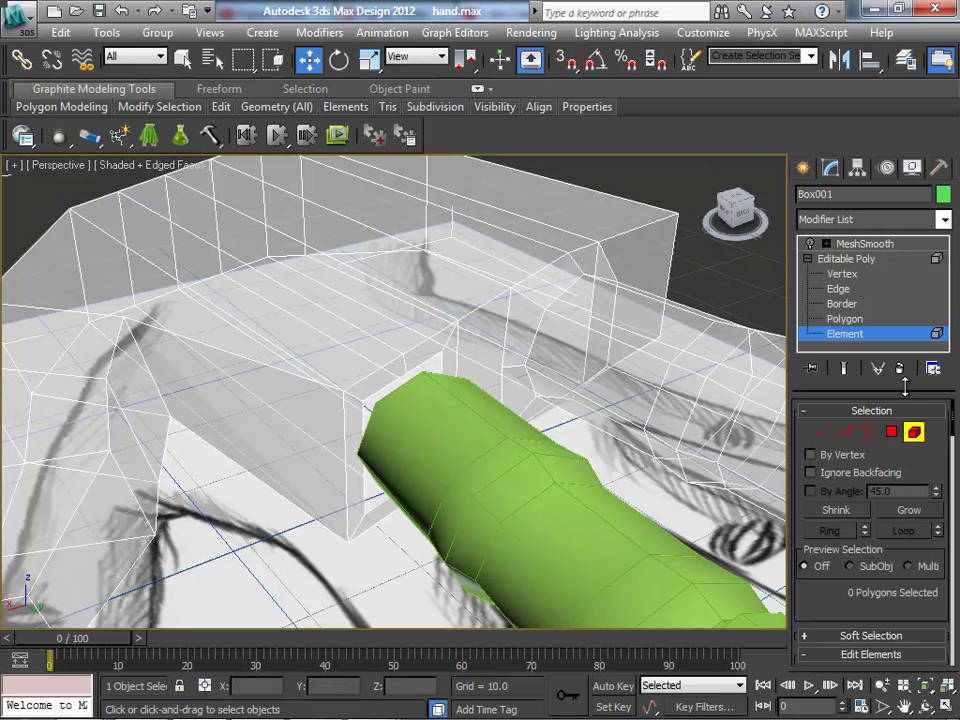
- Turn on Target Weld at the hand's Vertex level
key(1)
scroll(836, 560, down, 3)
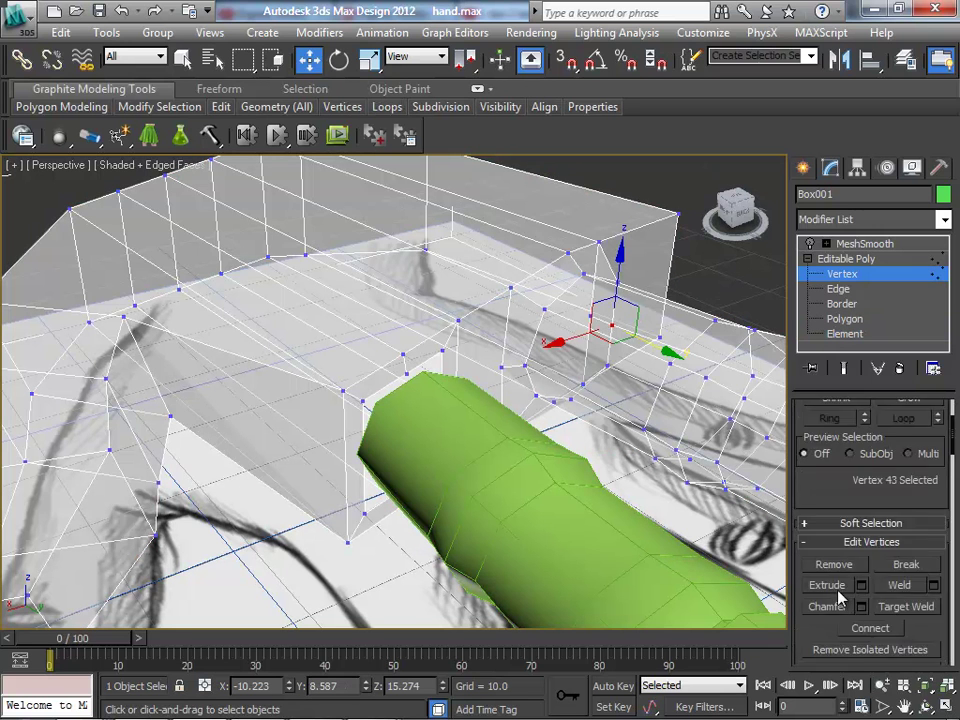
scroll(869, 568, down, 3)
click(888, 522)
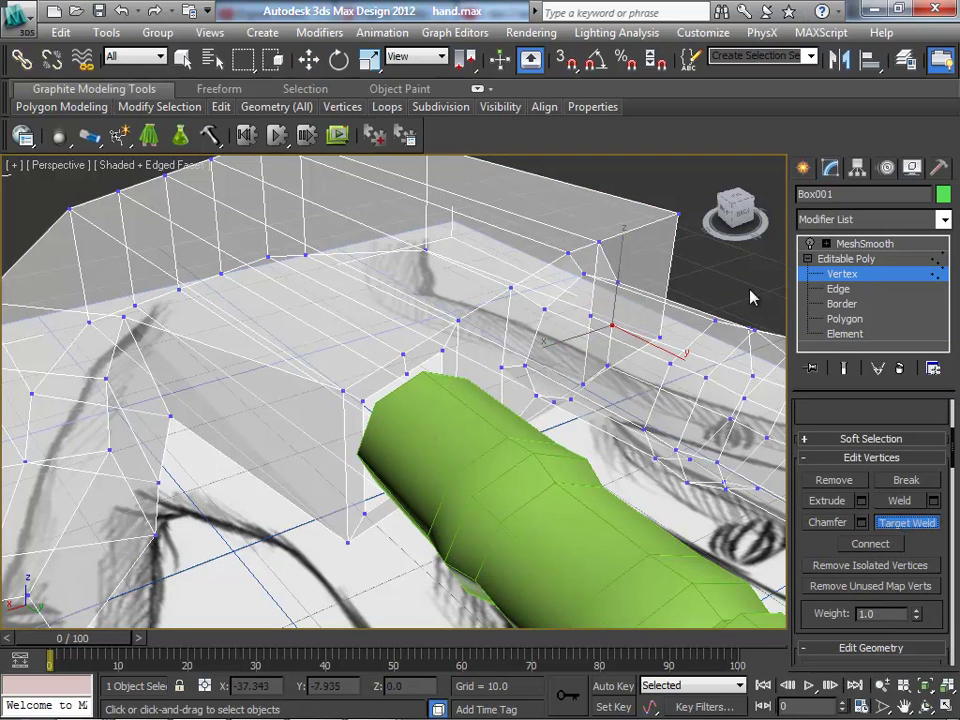
click(842, 273)
key(r)
click(846, 258)
- At Element level, Attach the green finger object to the hand mesh
click(845, 333)
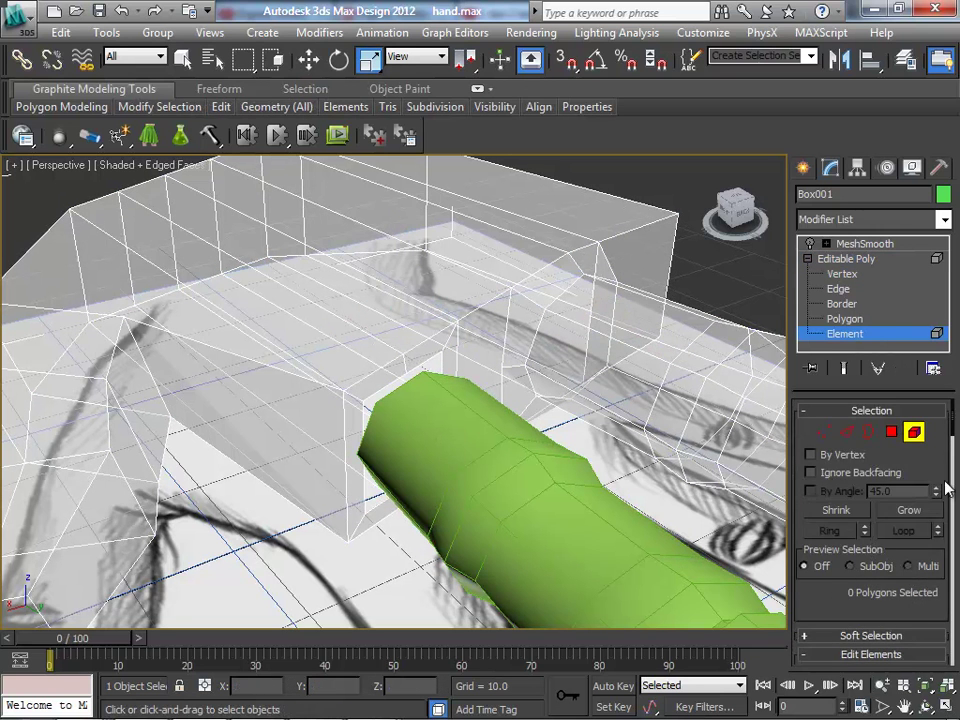
scroll(930, 480, down, 2)
scroll(926, 450, down, 3)
scroll(926, 486, down, 2)
click(830, 494)
click(507, 517)
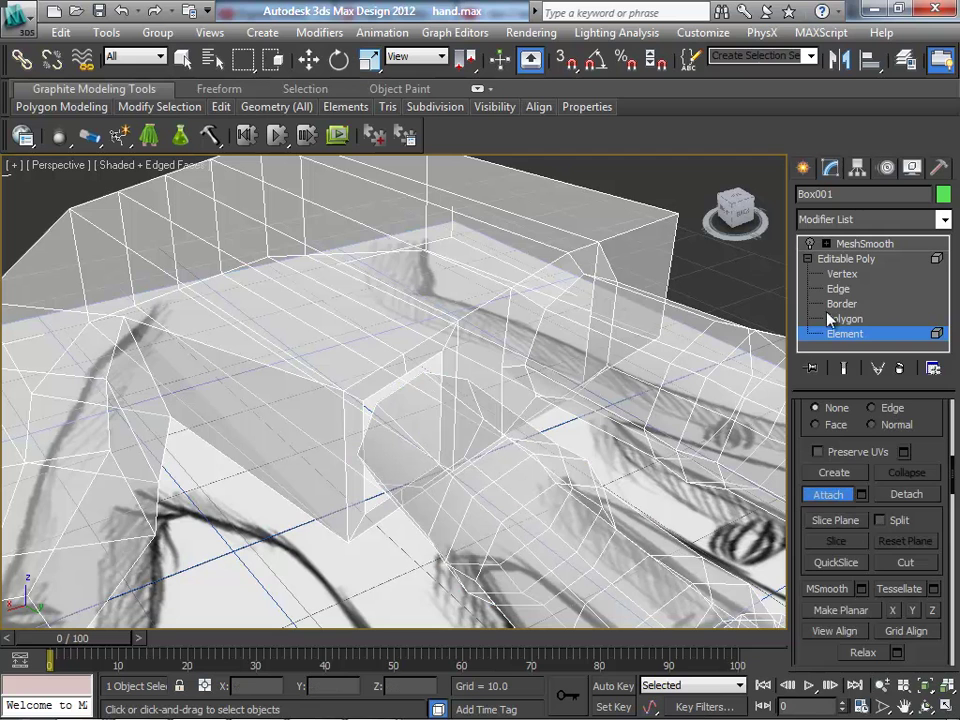
- Target-weld the first finger-end vertices onto matching palm-hole vertices
click(845, 273)
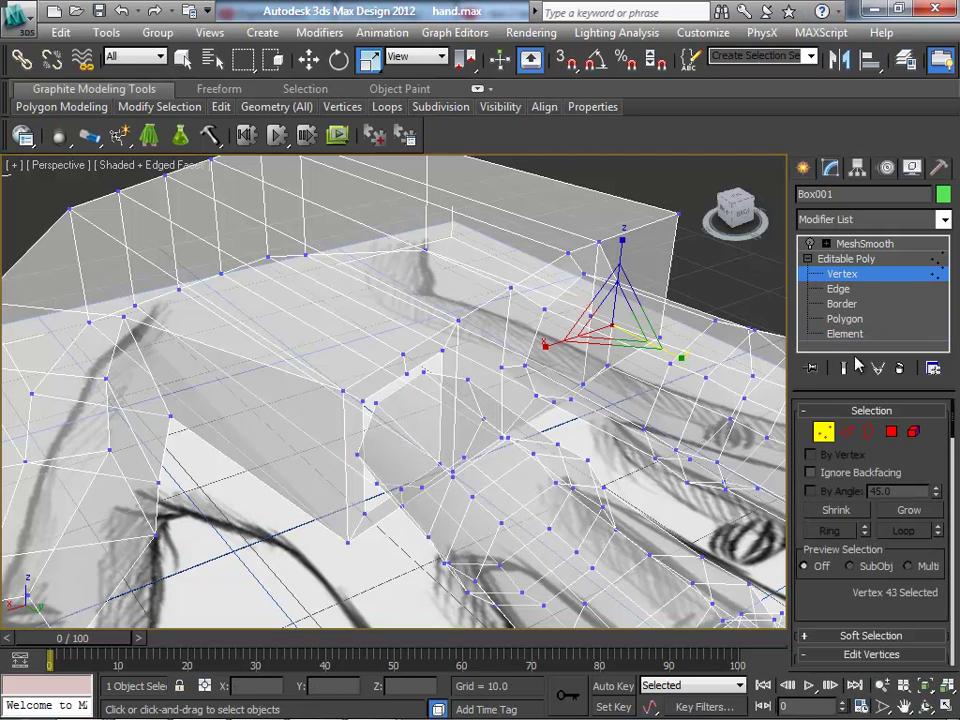
scroll(916, 614, down, 3)
click(906, 550)
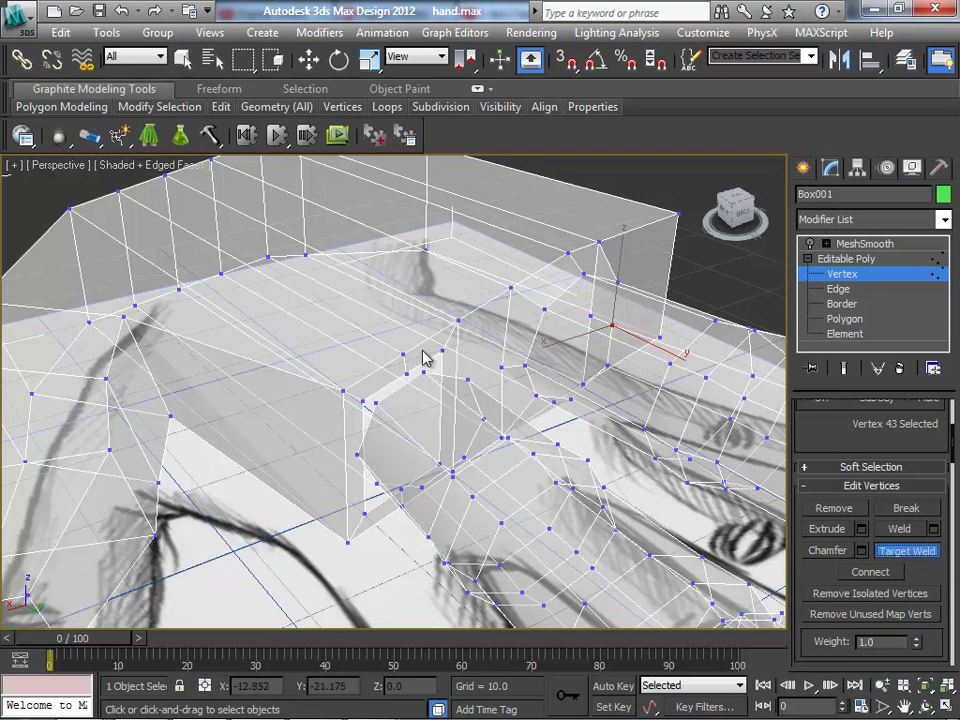
drag(407, 374, 354, 401)
key(ctrl+z)
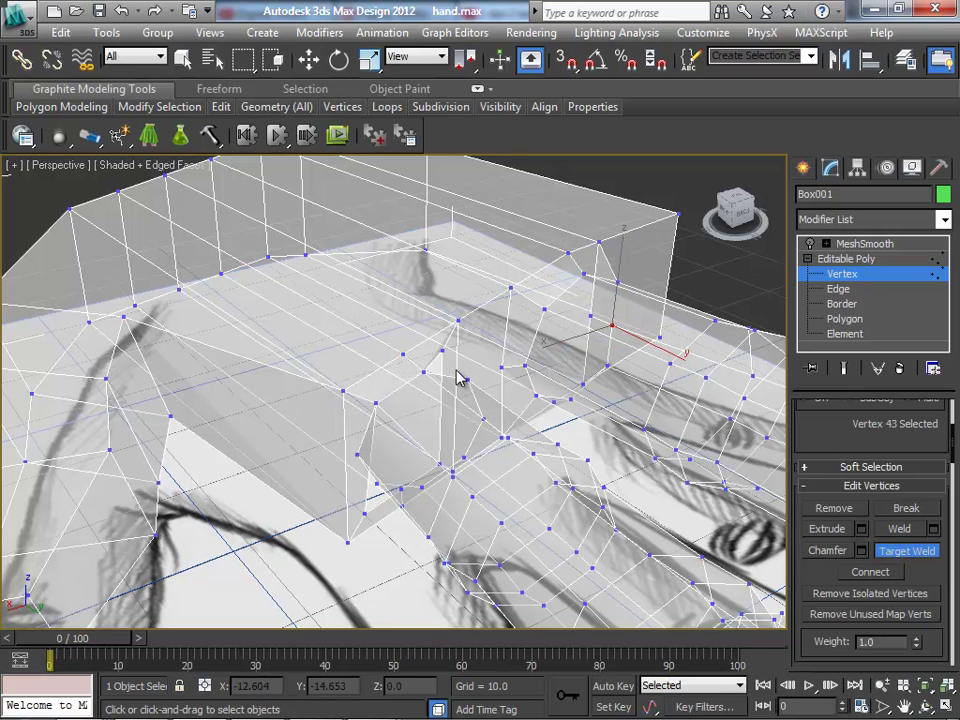
click(465, 380)
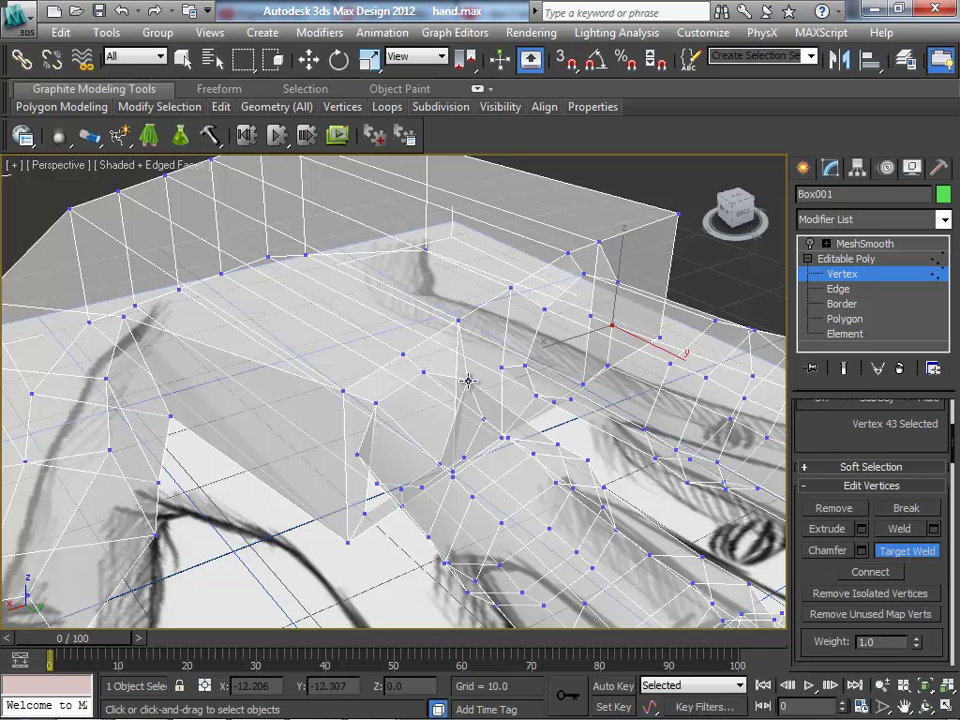
click(376, 484)
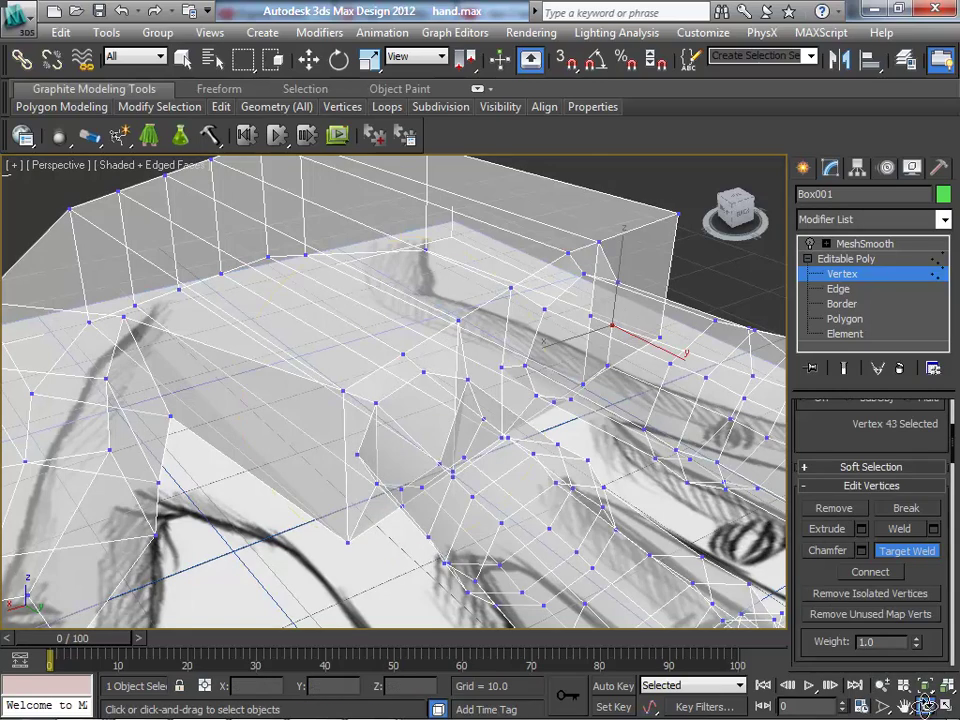
- Orbit under the joint and target-weld more vertices to close the remaining gaps
click(927, 708)
drag(407, 413, 420, 350)
key(ctrl+w)
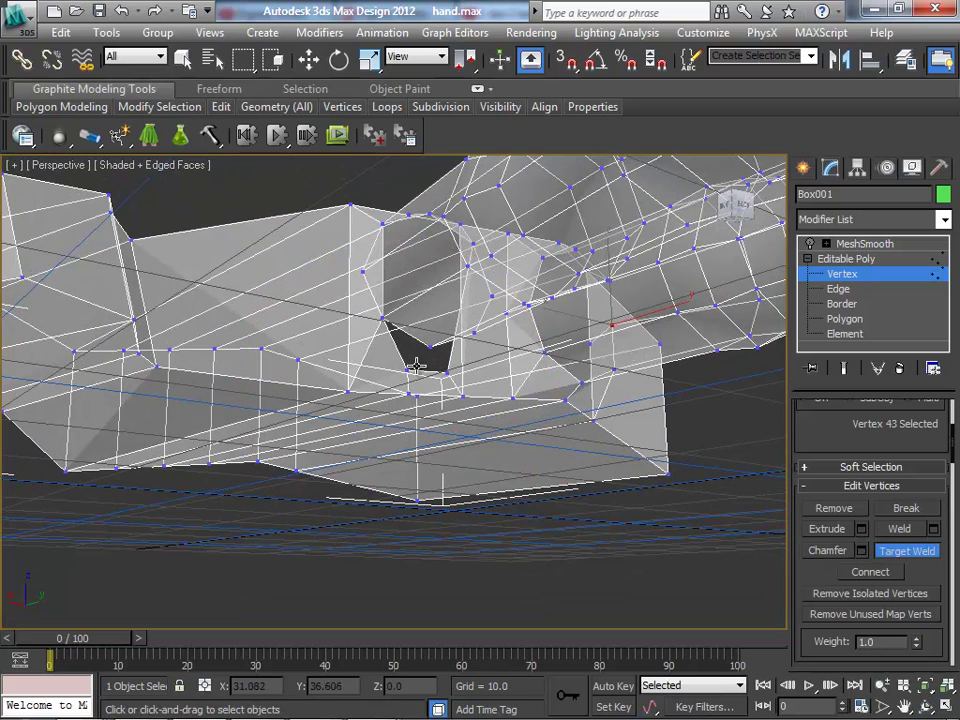
drag(422, 356, 436, 357)
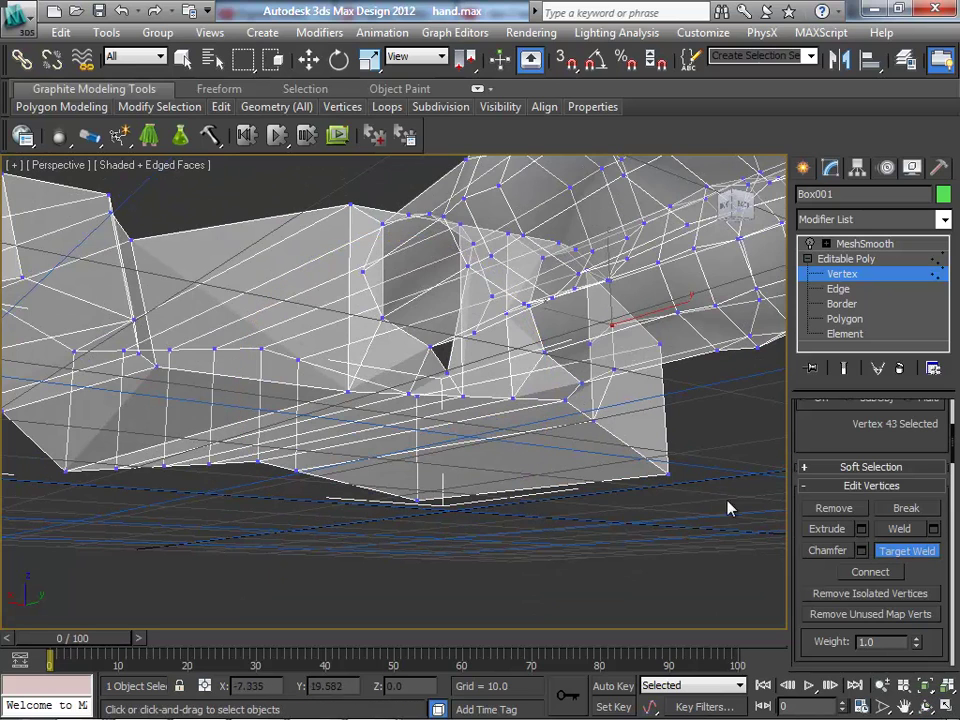
alt+middle_drag(564, 473, 371, 414)
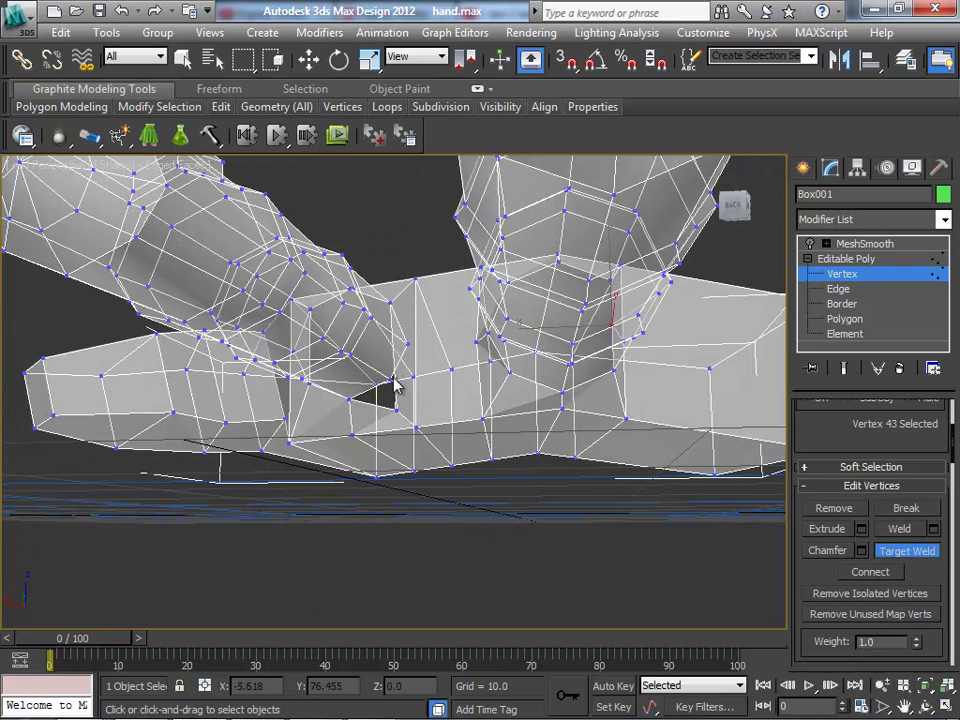
drag(398, 385, 390, 378)
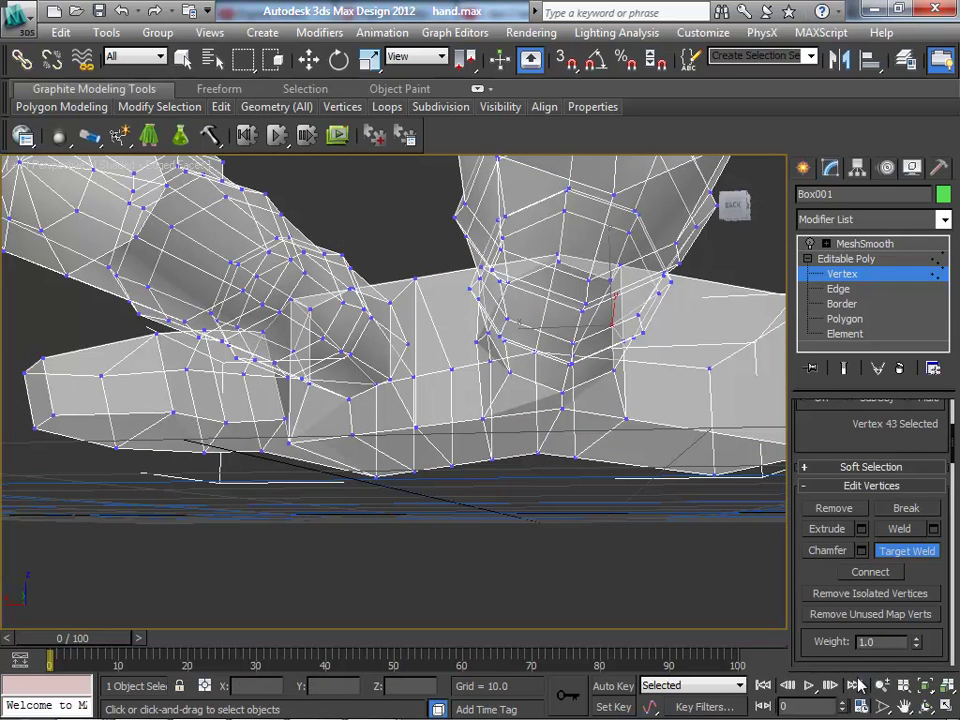
click(921, 708)
drag(407, 386, 378, 390)
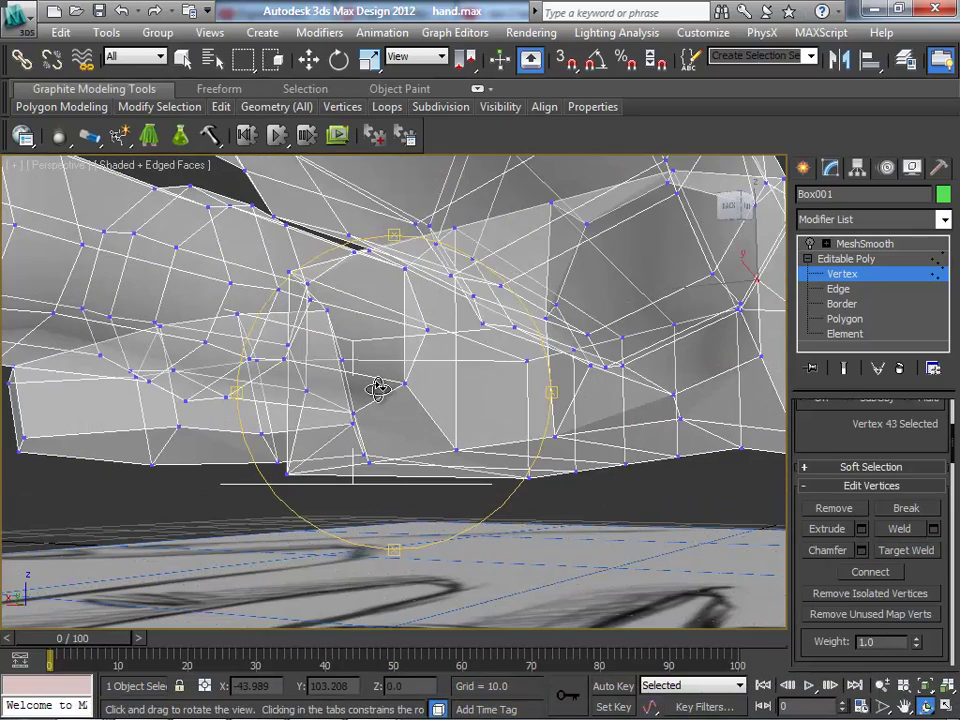
- At Edge level, select two edges at the finger base with Move active
right_click(383, 389)
click(838, 288)
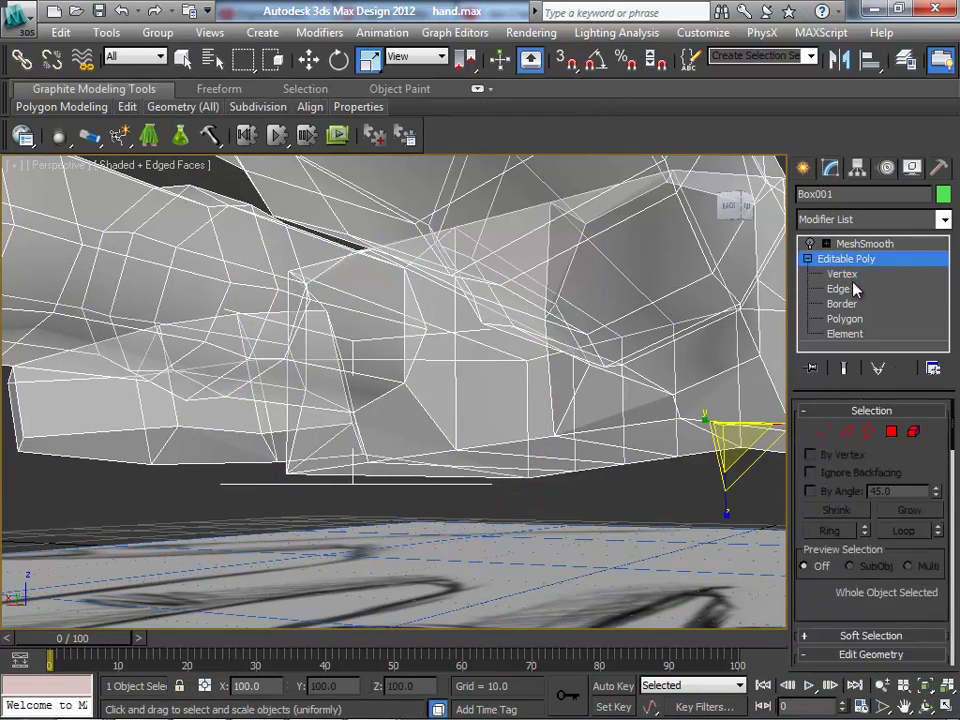
click(400, 312)
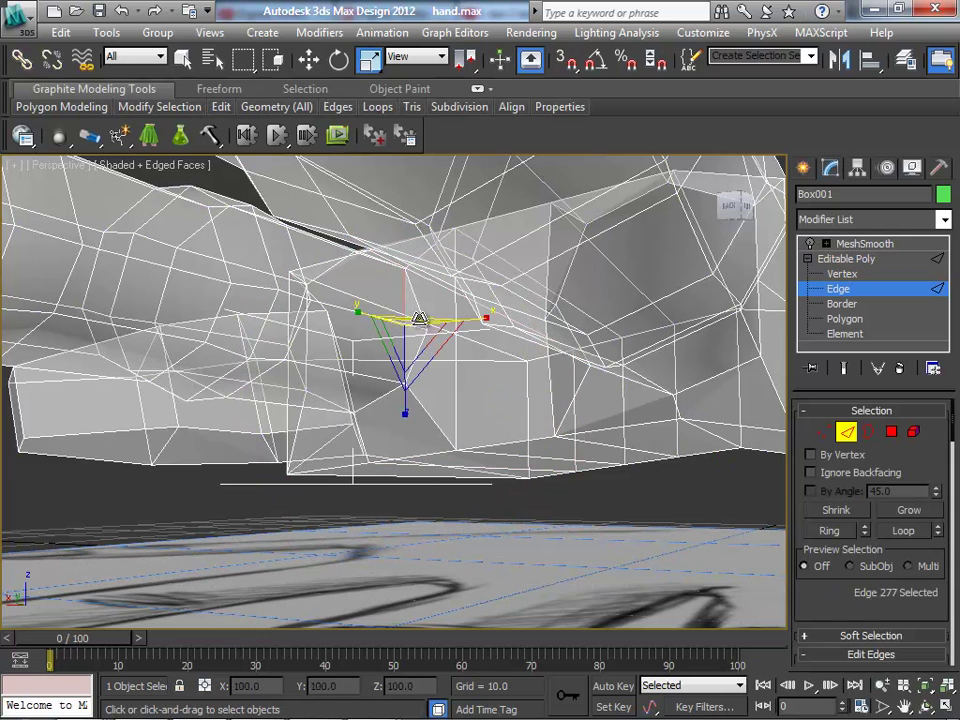
ctrl+click(456, 327)
right_click(450, 273)
click(459, 291)
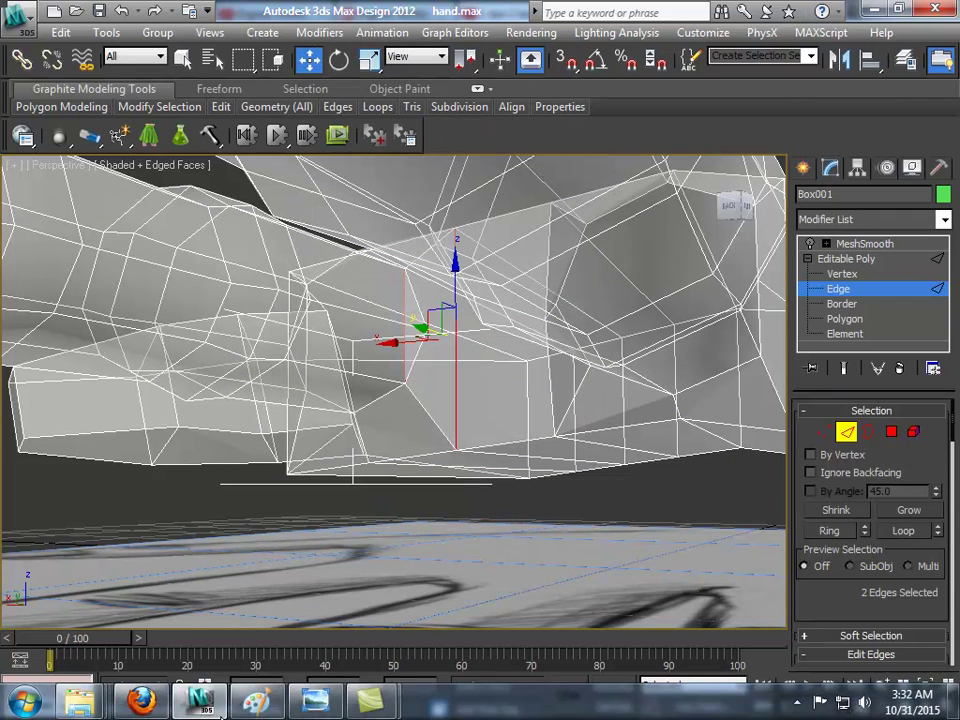
- Orbit to the palm's side and select the ring of vertical edges there
key(ctrl+r)
mouse_move(407, 440)
mouse_down()
mouse_move(454, 409)
mouse_move(545, 422)
mouse_move(561, 435)
mouse_move(585, 402)
mouse_up()
right_click(585, 402)
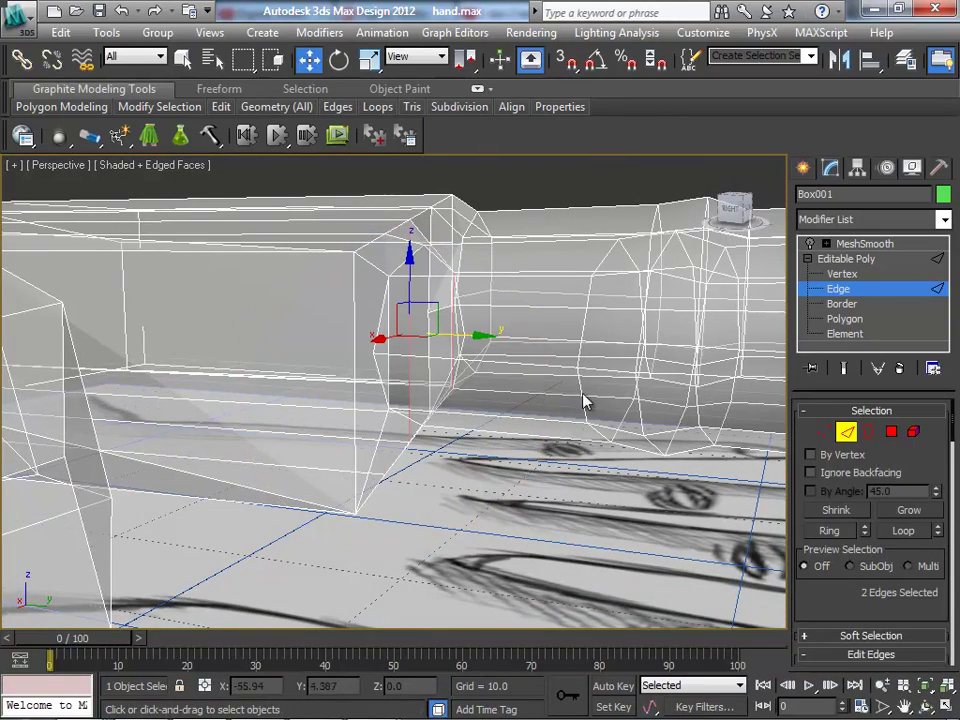
click(356, 358)
click(829, 530)
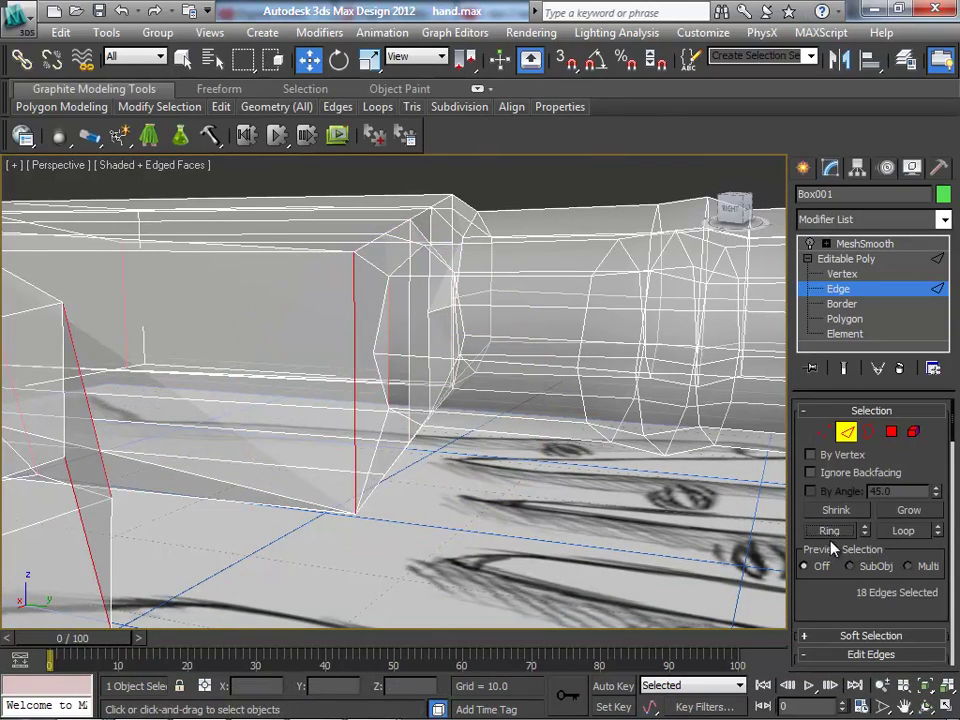
- Connect the selected edge ring to add a new edge loop around the hand
click(920, 706)
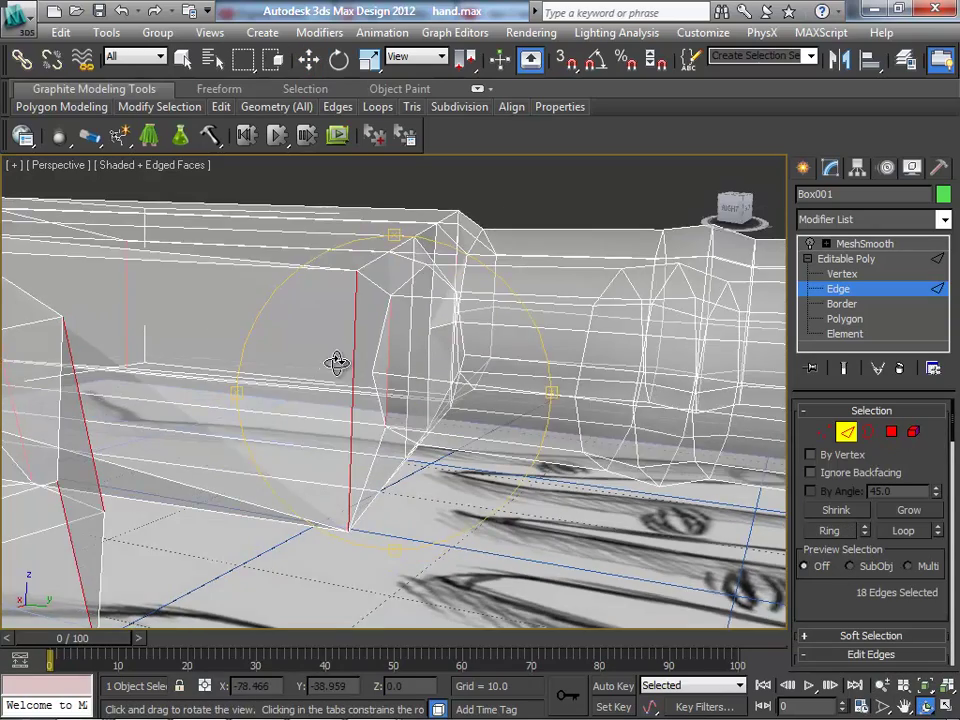
scroll(334, 362, down, 5)
mouse_move(445, 382)
mouse_down()
mouse_move(506, 377)
mouse_move(418, 381)
mouse_move(279, 356)
mouse_move(257, 364)
mouse_move(268, 360)
mouse_up()
scroll(341, 360, up, 4)
right_click(268, 360)
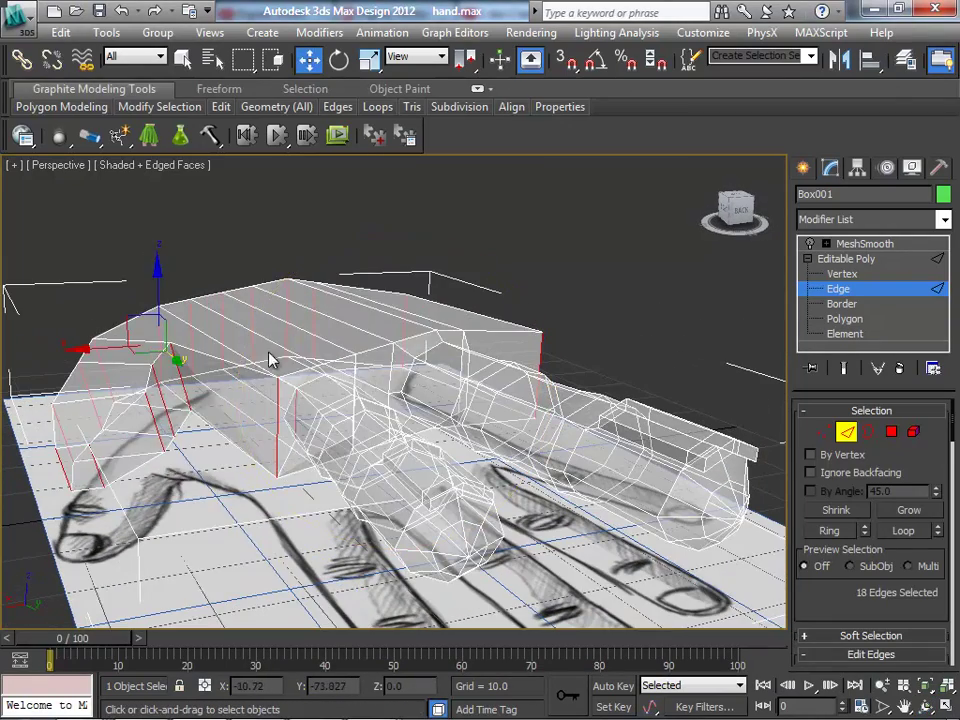
right_click(268, 360)
click(279, 355)
alt+click(251, 394)
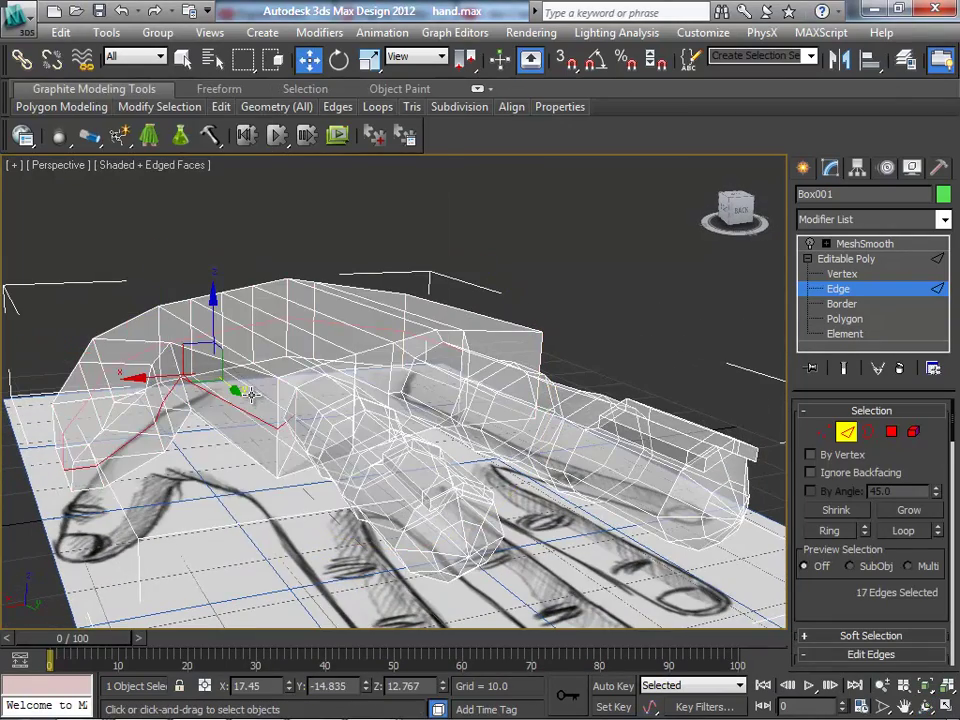
- Zoom and orbit to inspect the new loop at the finger base
scroll(252, 396, up, 3)
scroll(254, 392, up, 3)
scroll(254, 390, down, 5)
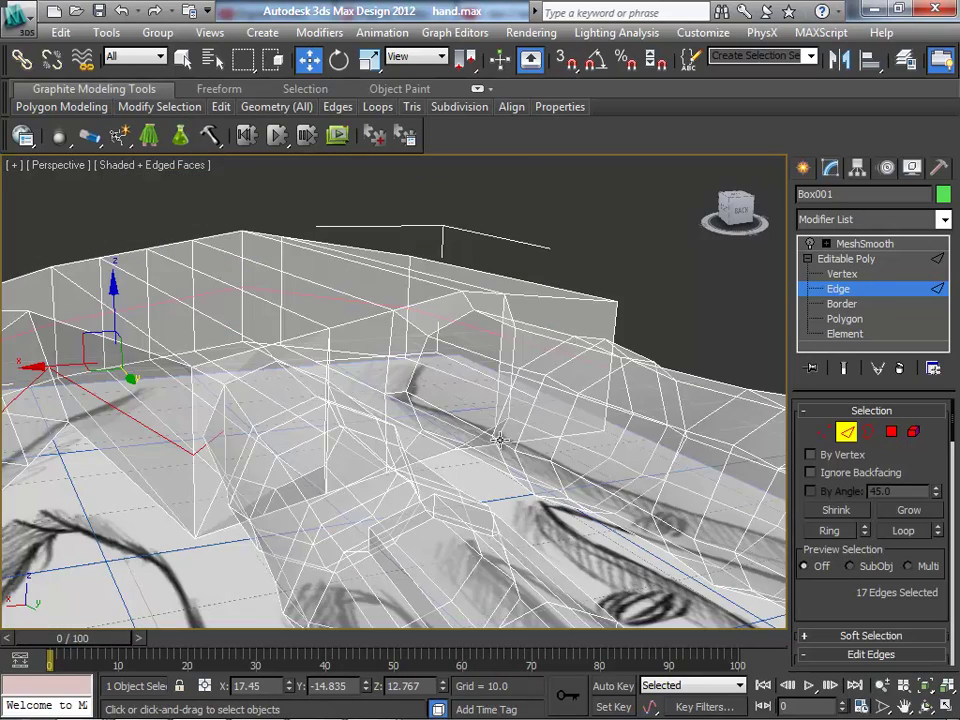
click(926, 706)
mouse_move(546, 476)
mouse_down()
mouse_move(454, 446)
mouse_move(460, 440)
mouse_move(456, 448)
mouse_up()
right_click(470, 444)
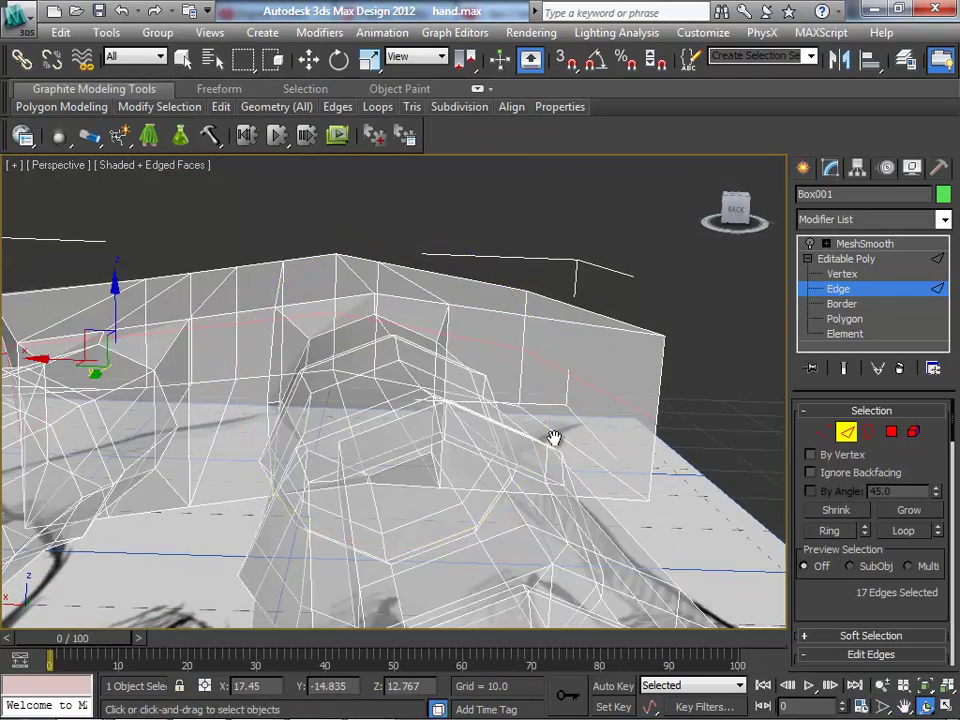
- At Vertex level, cut a new edge across the palm beside the finger base and select its new vertex
key(1)
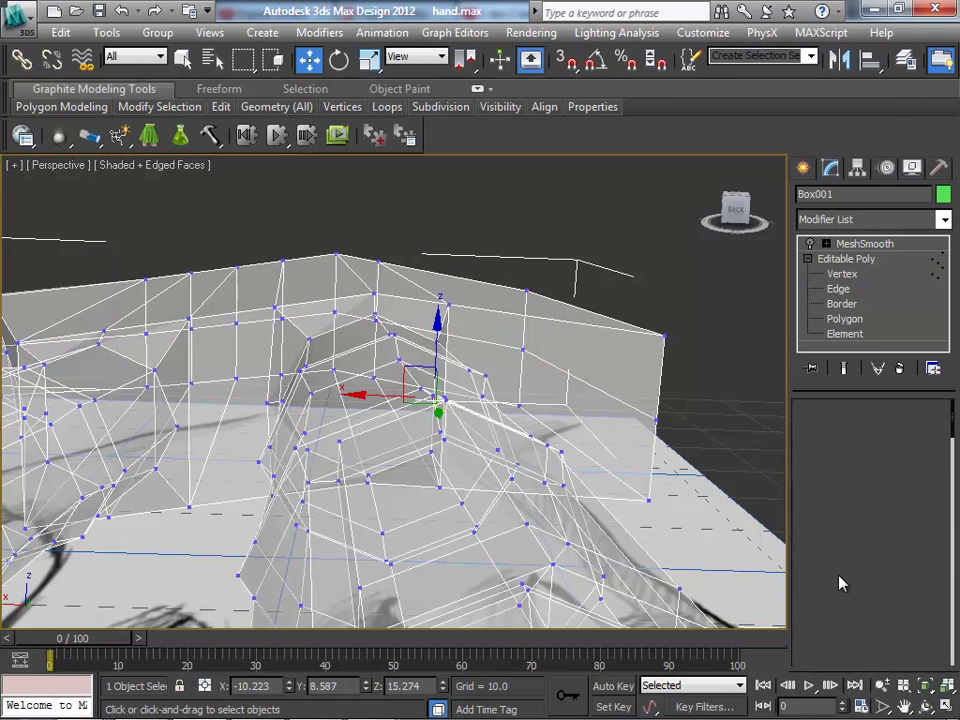
scroll(836, 592, down, 3)
scroll(840, 588, down, 3)
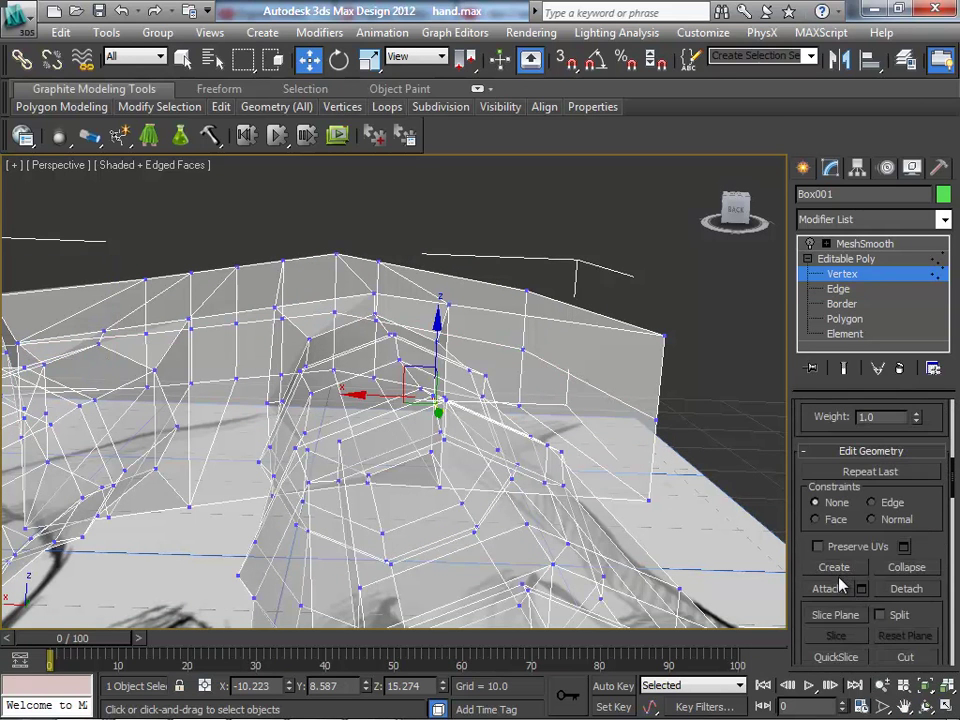
click(906, 657)
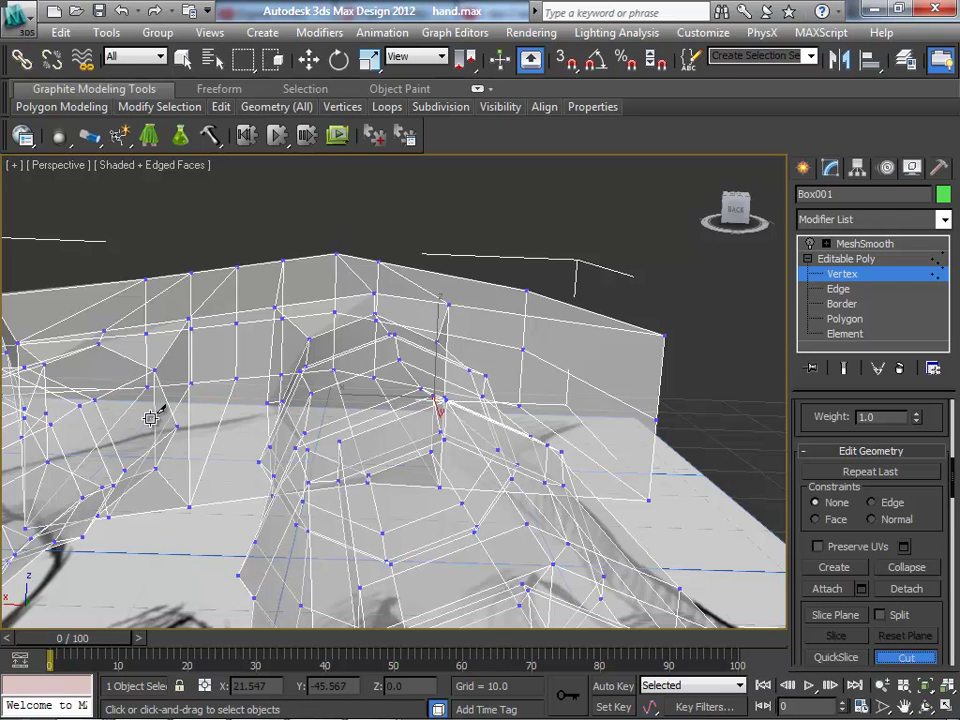
key(w)
click(268, 404)
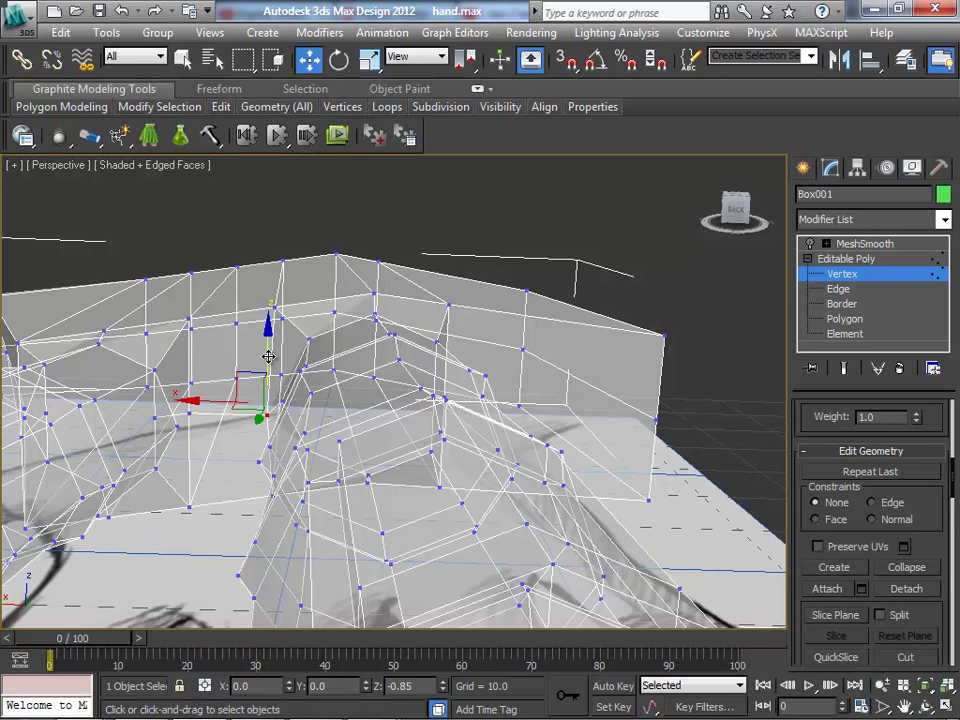